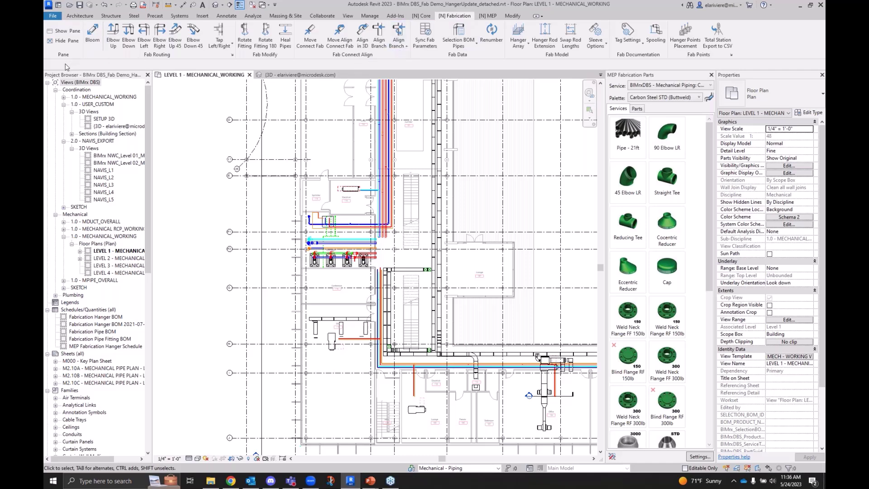
{"action": "left_click", "coordinate": [491, 16]}
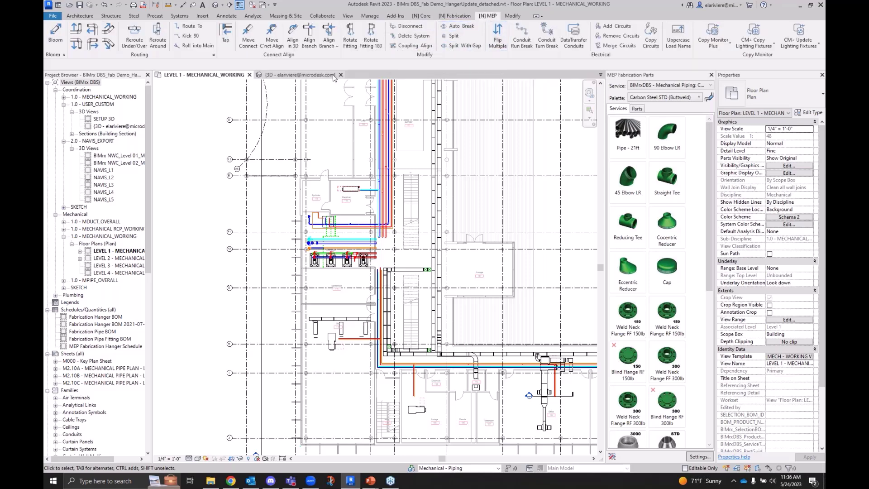
{"action": "scroll", "coordinate": [96, 384], "scroll_direction": "down", "scroll_amount": 3}
{"action": "left_click", "coordinate": [455, 15]}
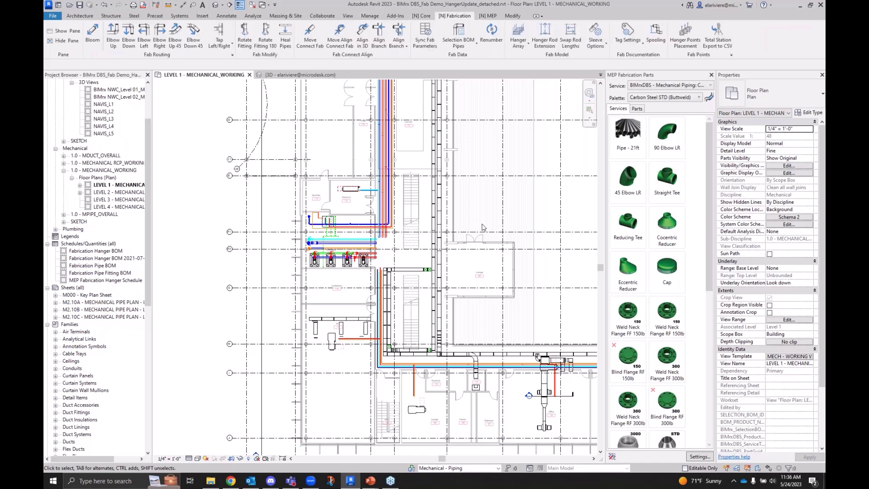
Select the pump-room piping in the Level 1 mechanical plan and locate the open-ended header pipes in the 3D view
{"action": "scroll", "coordinate": [441, 242], "scroll_direction": "up", "scroll_amount": 5}
{"action": "middle_click_drag", "start_coordinate": [331, 293], "coordinate": [503, 315]}
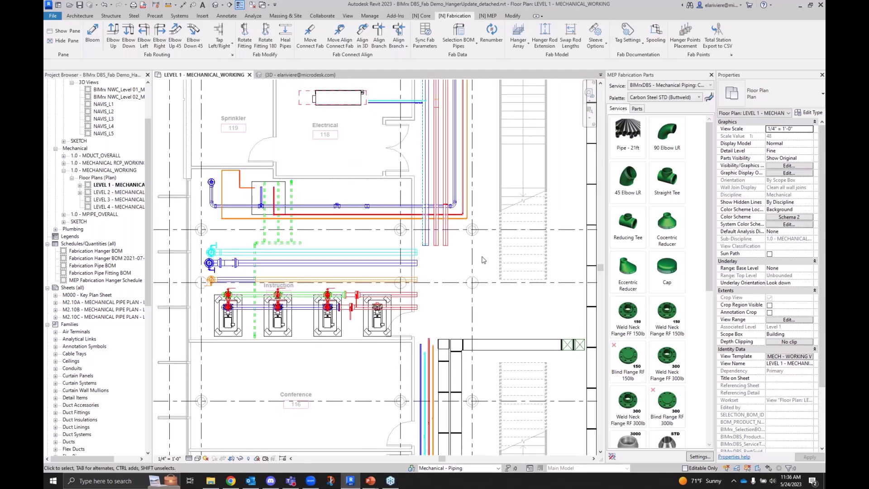
{"action": "left_click_drag", "start_coordinate": [528, 186], "coordinate": [200, 374]}
{"action": "left_click", "coordinate": [296, 74]}
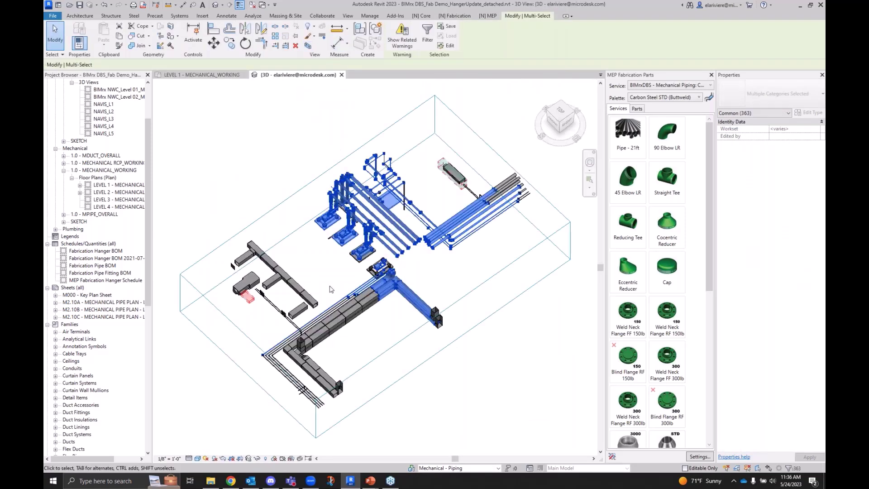
{"action": "key", "text": "Escape"}
{"action": "scroll", "coordinate": [434, 227], "scroll_direction": "up", "scroll_amount": 5}
{"action": "scroll", "coordinate": [319, 235], "scroll_direction": "up", "scroll_amount": 5}
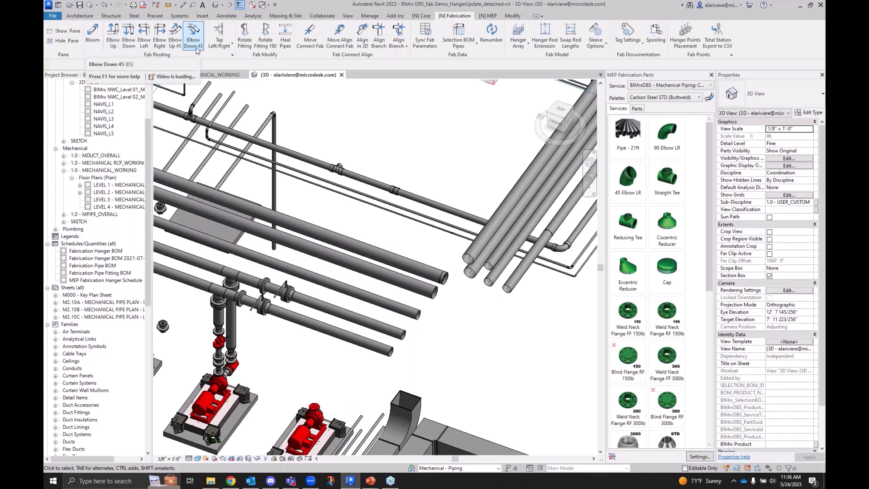
Add a Tap Left/Right branch to the side of the rearmost large header pipe, pointing away from the pumps
{"action": "left_click", "coordinate": [219, 45]}
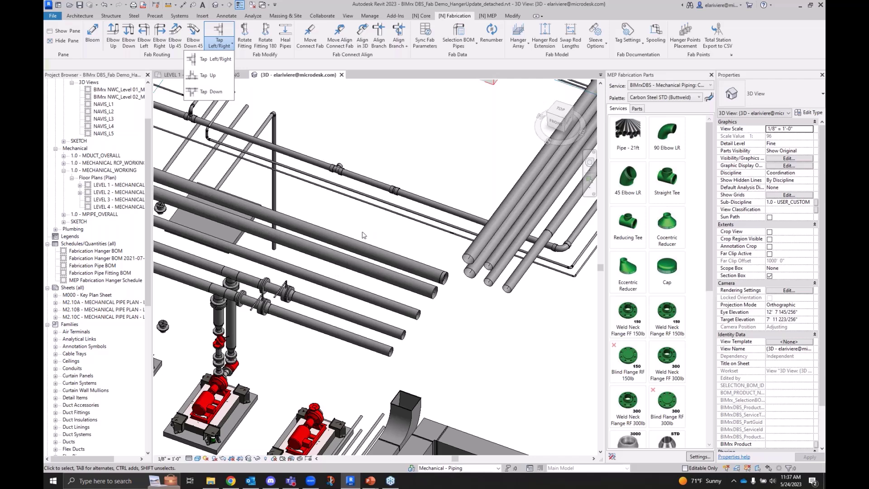
{"action": "left_click", "coordinate": [216, 61]}
{"action": "left_click", "coordinate": [304, 226]}
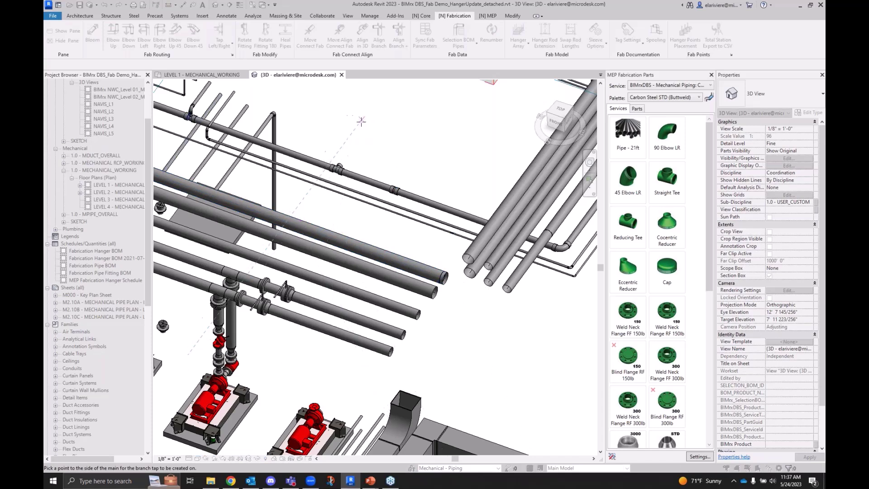
{"action": "left_click", "coordinate": [380, 186]}
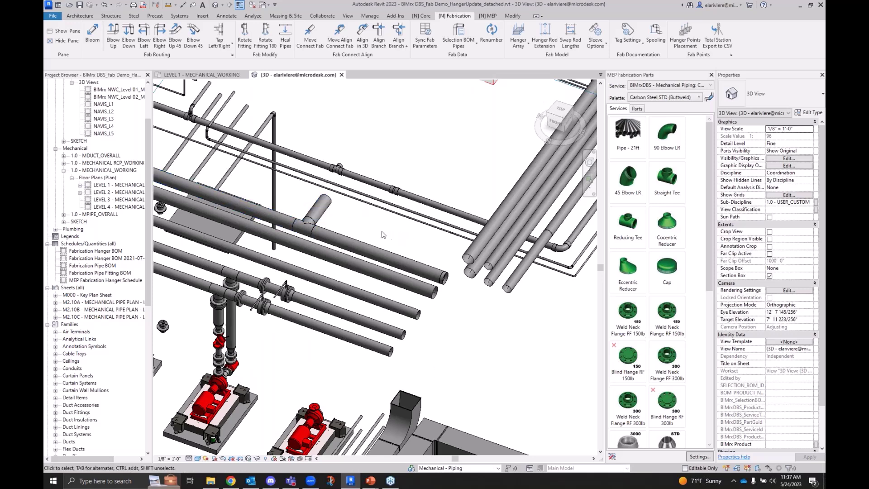
Rotate the new branch tee and its pipe by -45° about the header pipe using Rotate Fitting
{"action": "left_click", "coordinate": [321, 207]}
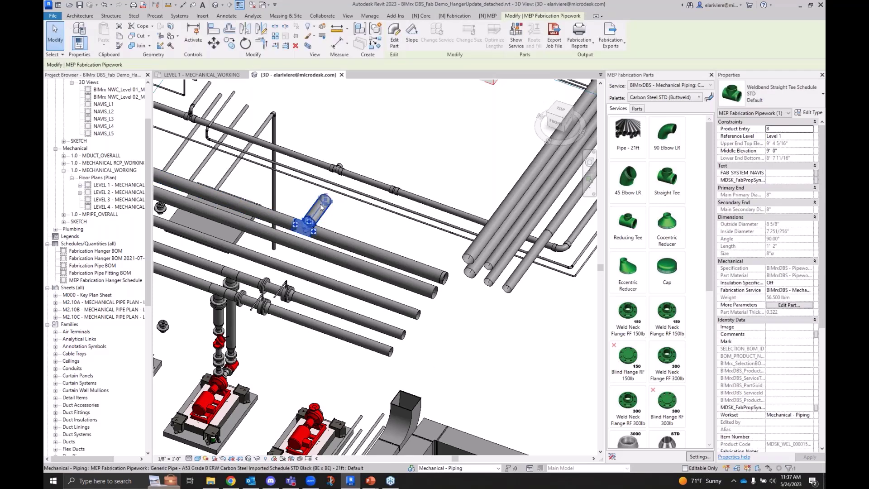
{"action": "left_click", "coordinate": [358, 245]}
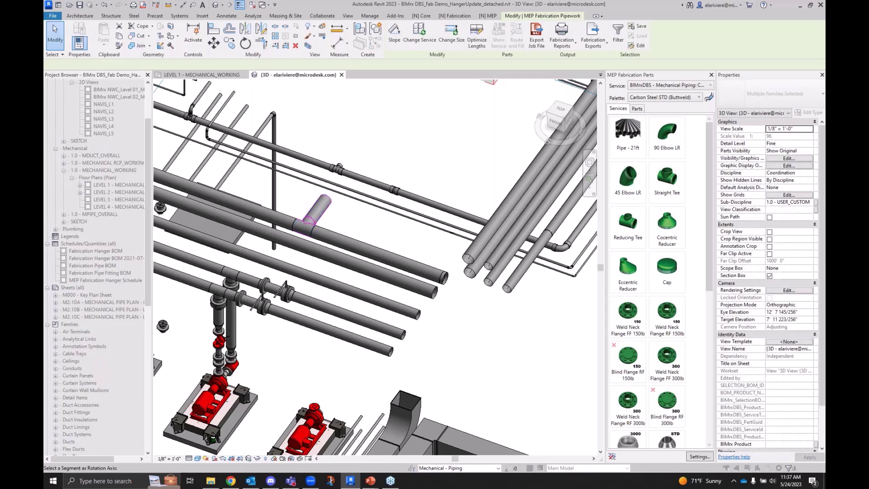
{"action": "key", "text": "Return"}
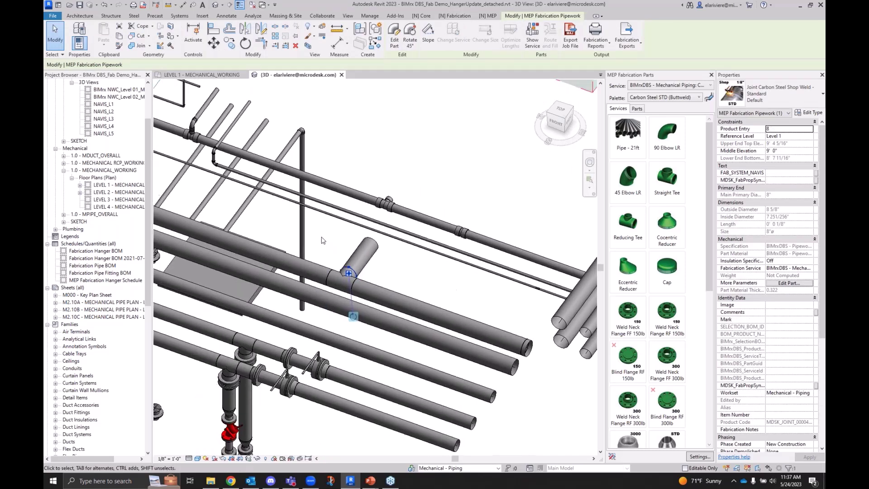
{"action": "left_click", "coordinate": [385, 306]}
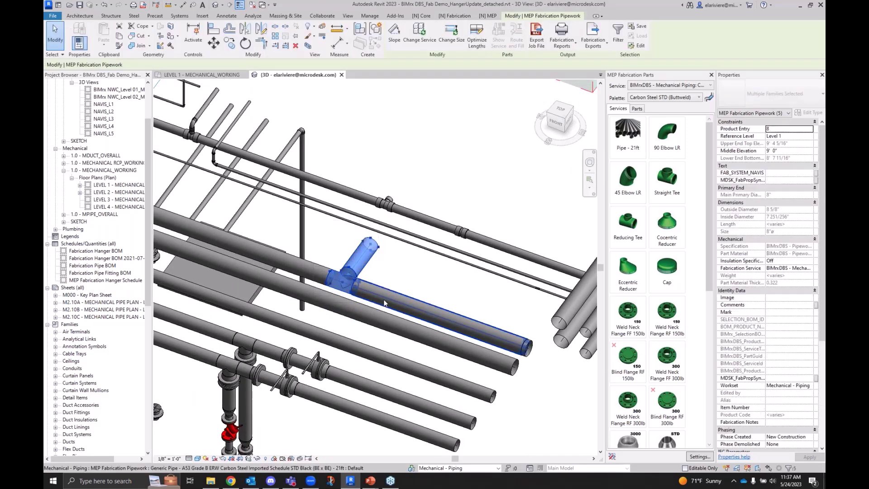
{"action": "key", "text": "space"}
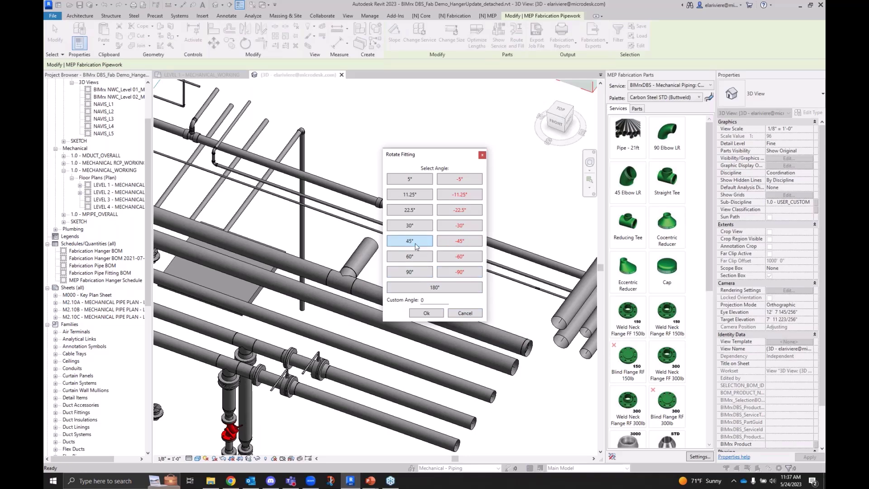
{"action": "left_click", "coordinate": [459, 241]}
{"action": "middle_click_drag", "start_coordinate": [468, 241], "coordinate": [448, 298], "text": "shift"}
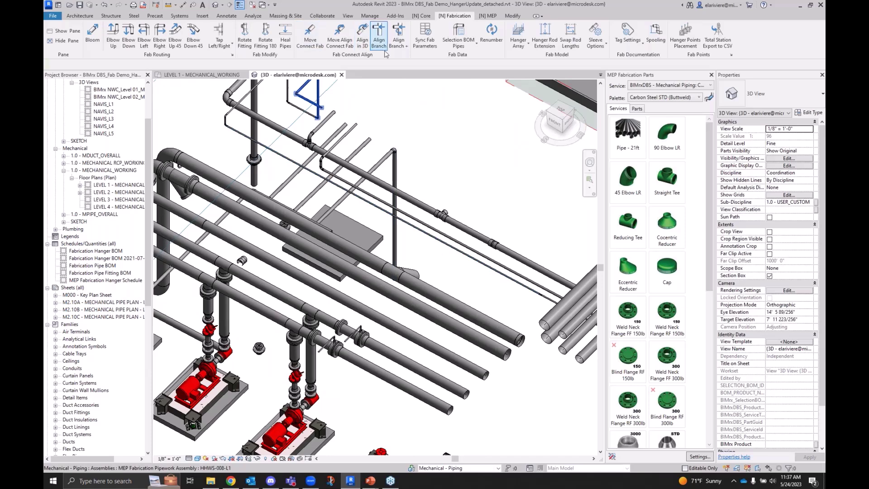
Add a Tap Up branch to the same header pipe, between the rotated tee and the pipe's open end
{"action": "left_click", "coordinate": [223, 45]}
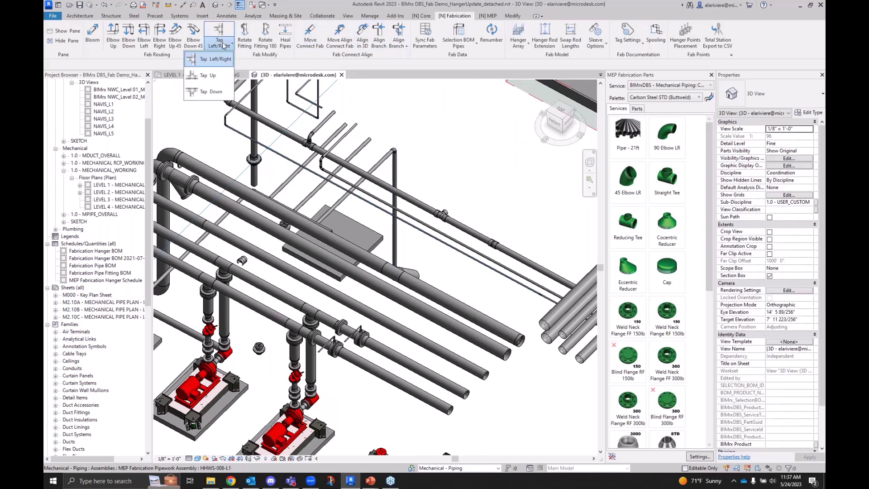
{"action": "left_click", "coordinate": [211, 76]}
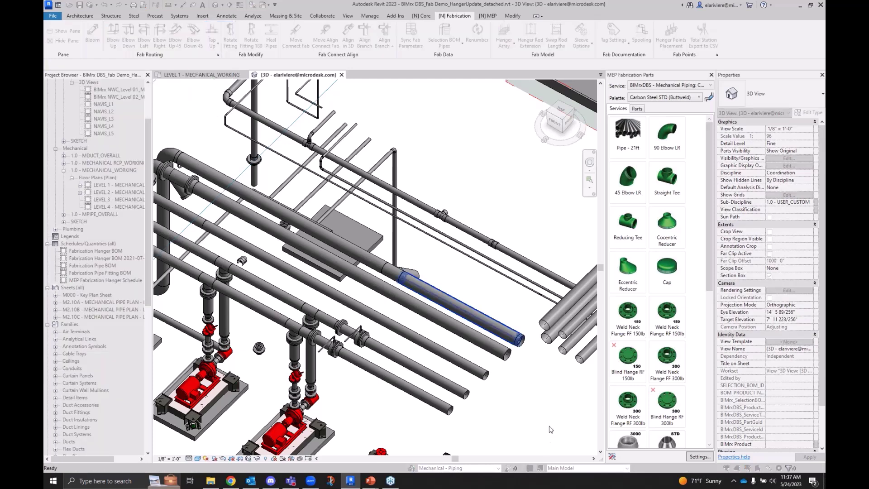
{"action": "key", "text": "Escape"}
{"action": "scroll", "coordinate": [512, 387], "scroll_direction": "down", "scroll_amount": 2}
{"action": "scroll", "coordinate": [507, 384], "scroll_direction": "up", "scroll_amount": 1}
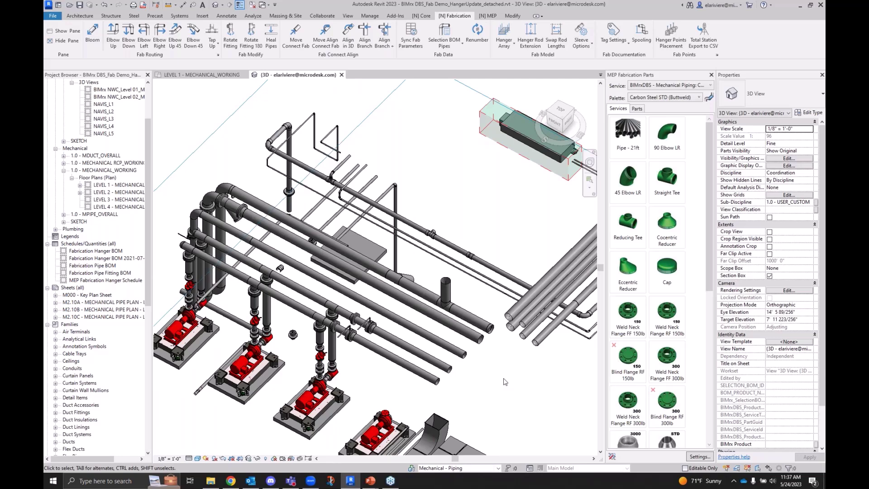
Add Elbow Up fittings to the open ends of the four header pipes in front of the tapped one
{"action": "middle_click_drag", "start_coordinate": [505, 382], "coordinate": [507, 246], "text": "shift"}
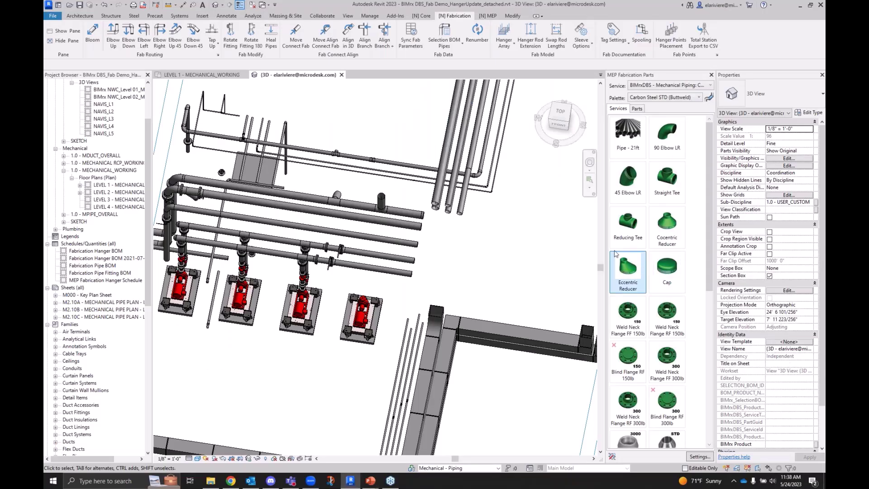
{"action": "middle_click_drag", "start_coordinate": [549, 251], "coordinate": [496, 238], "text": "shift"}
{"action": "mouse_move", "coordinate": [441, 226]}
{"action": "middle_mouse_down", "text": "shift"}
{"action": "mouse_move", "coordinate": [449, 280]}
{"action": "mouse_move", "coordinate": [442, 208]}
{"action": "mouse_move", "coordinate": [442, 225]}
{"action": "middle_mouse_up", "text": "shift"}
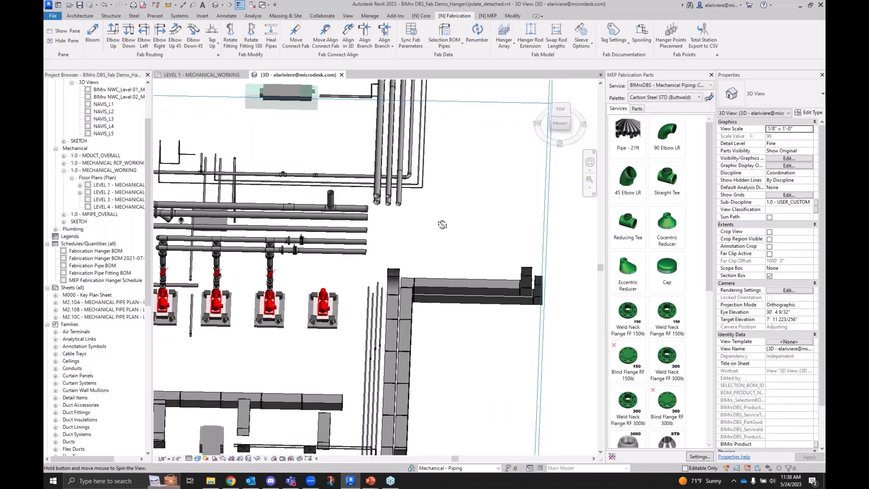
{"action": "scroll", "coordinate": [344, 247], "scroll_direction": "up", "scroll_amount": 3}
{"action": "left_click_drag", "start_coordinate": [407, 250], "coordinate": [385, 180]}
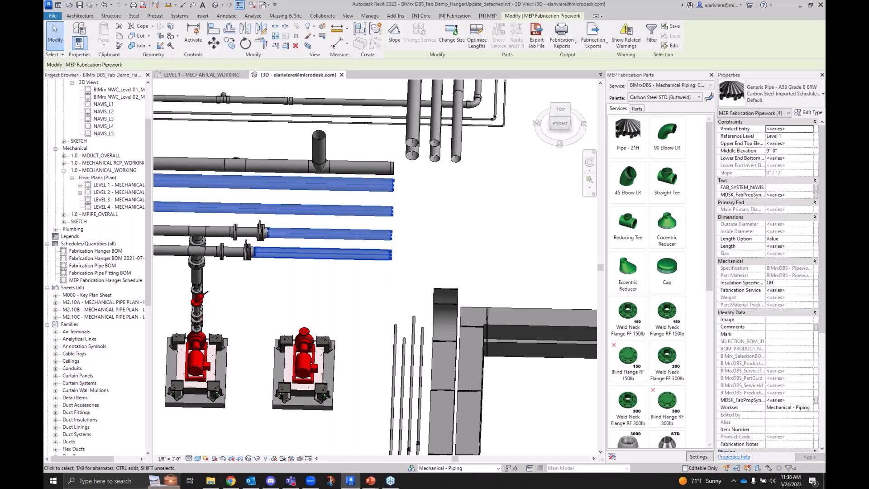
{"action": "left_click", "coordinate": [455, 15]}
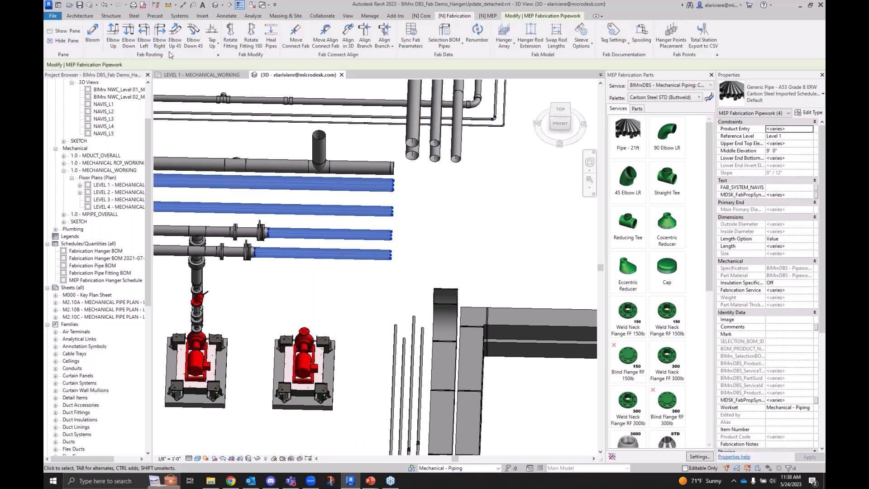
{"action": "left_click", "coordinate": [488, 15]}
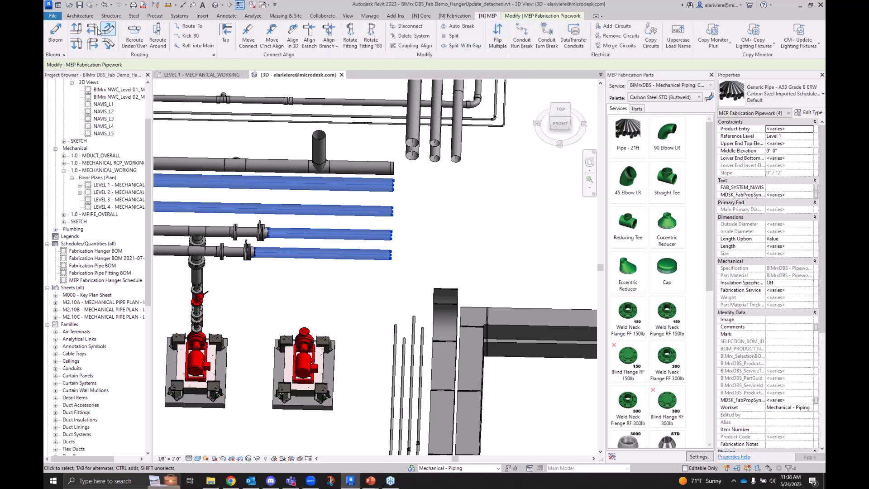
{"action": "left_click", "coordinate": [454, 15]}
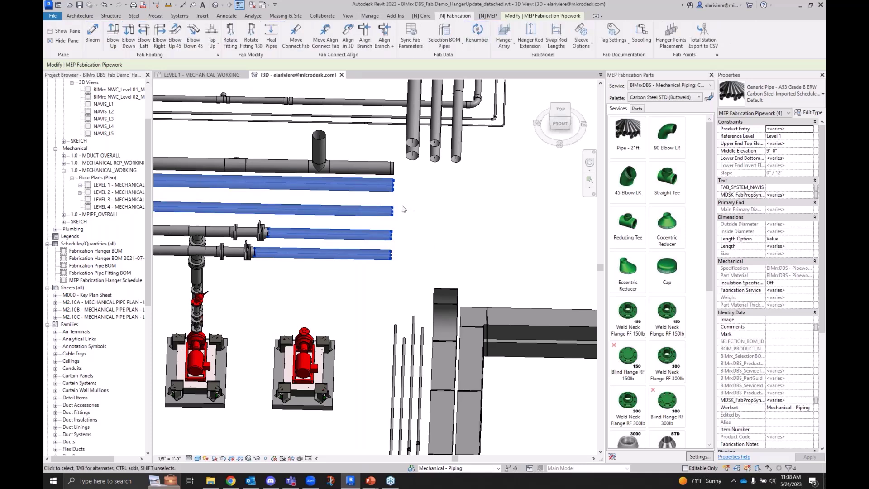
{"action": "left_click", "coordinate": [114, 47]}
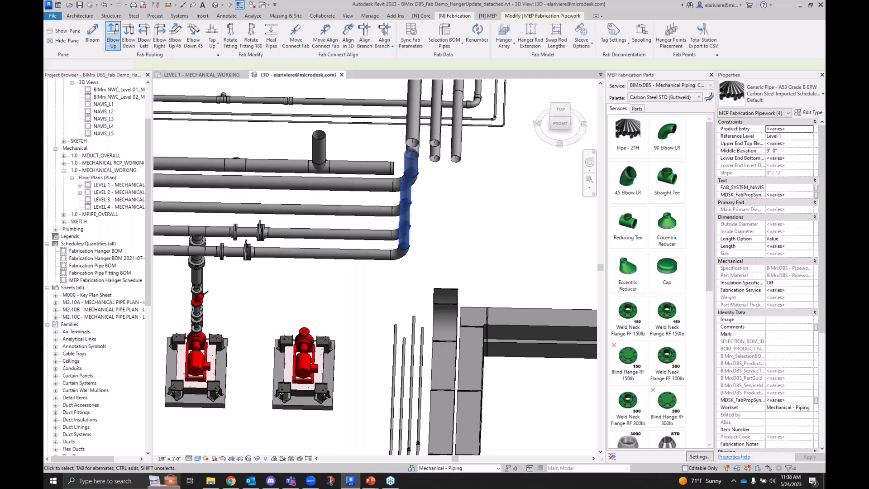
{"action": "middle_click_drag", "start_coordinate": [541, 240], "coordinate": [424, 288], "text": "shift"}
{"action": "scroll", "coordinate": [424, 288], "scroll_direction": "up", "scroll_amount": 2}
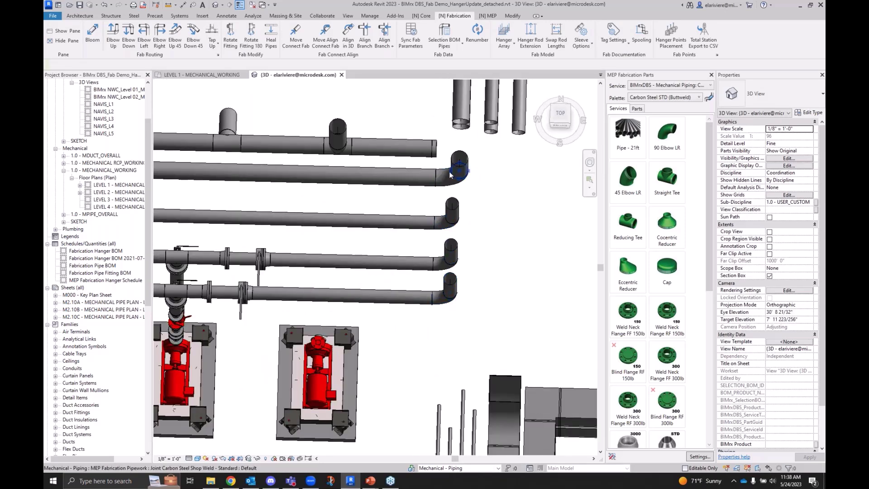
Turn the four parallel copper pipes beside the duct to the right with Elbow Right in the Level 1 mechanical plan
{"action": "scroll", "coordinate": [437, 270], "scroll_direction": "down", "scroll_amount": 2}
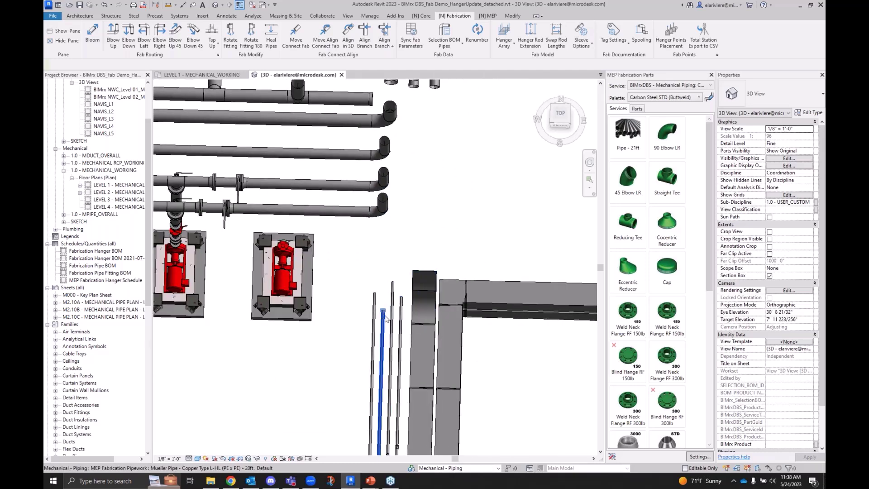
{"action": "left_click", "coordinate": [202, 75]}
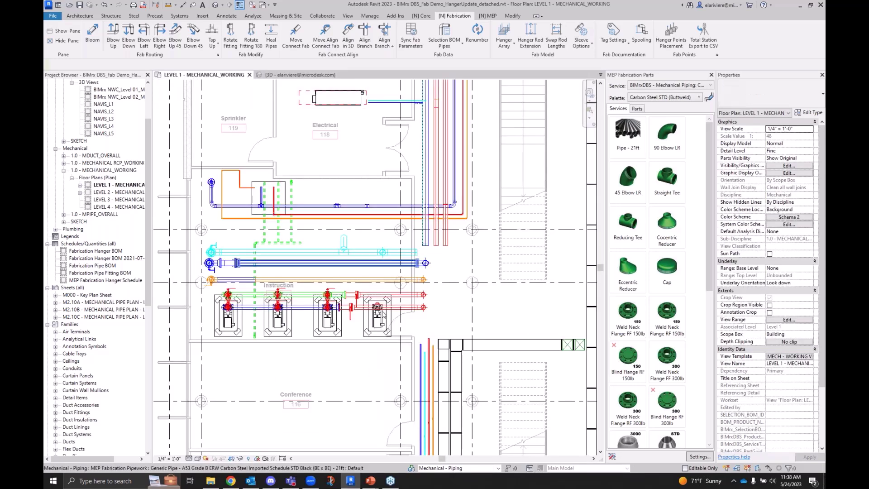
{"action": "scroll", "coordinate": [450, 302], "scroll_direction": "up", "scroll_amount": 5}
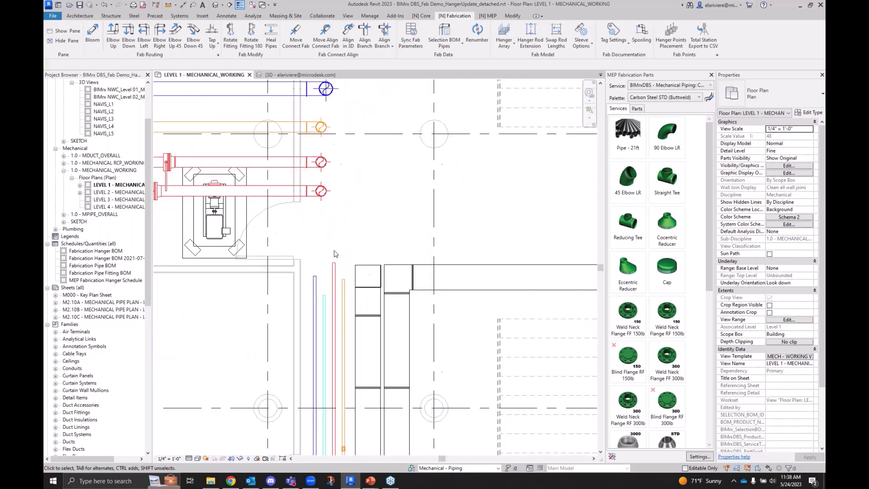
{"action": "left_click_drag", "start_coordinate": [362, 217], "coordinate": [318, 324]}
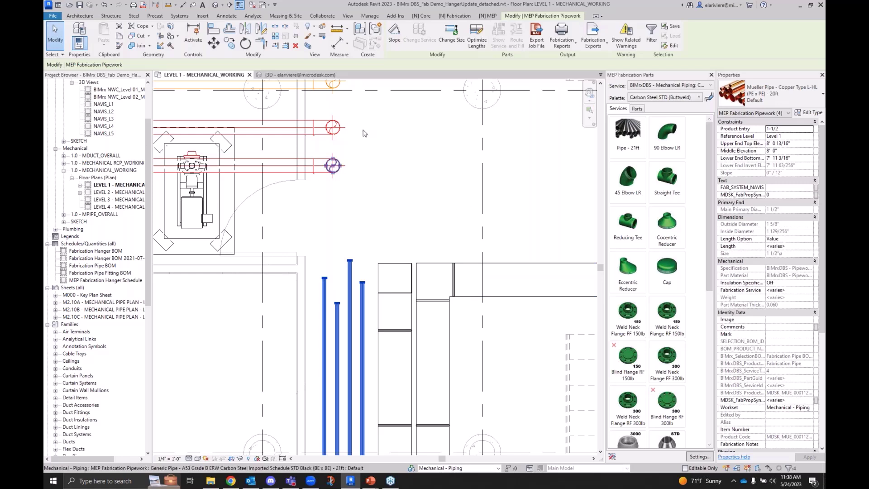
{"action": "key", "text": "e"}
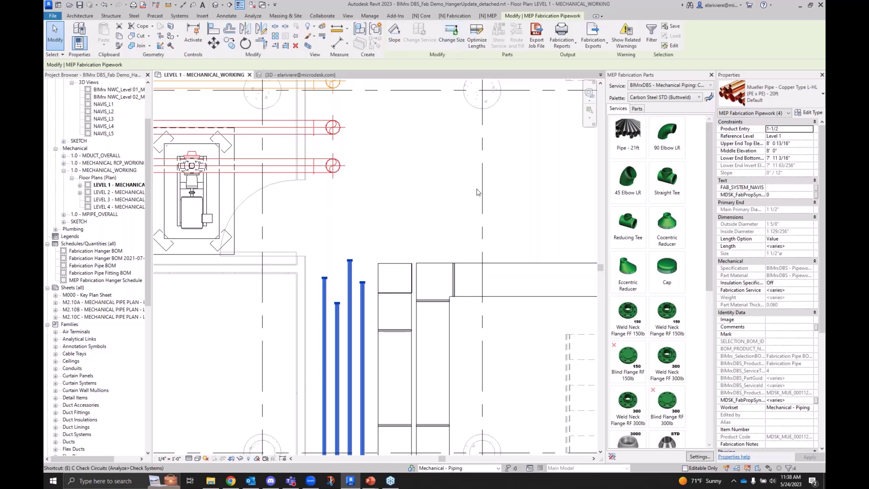
{"action": "key", "text": "r"}
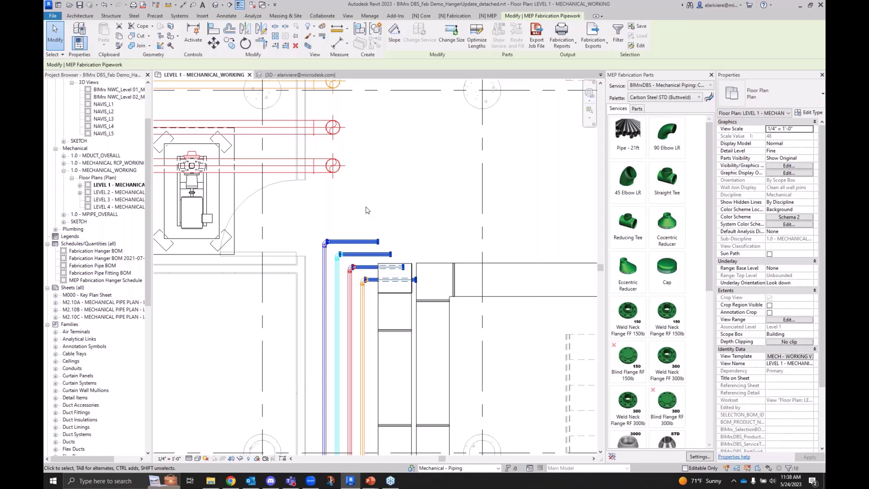
Move the four new elbow branches up in the plan so they clear the end of the duct
{"action": "key", "text": "m"}
{"action": "key", "text": "v"}
{"action": "left_click", "coordinate": [449, 235]}
{"action": "left_click", "coordinate": [449, 200]}
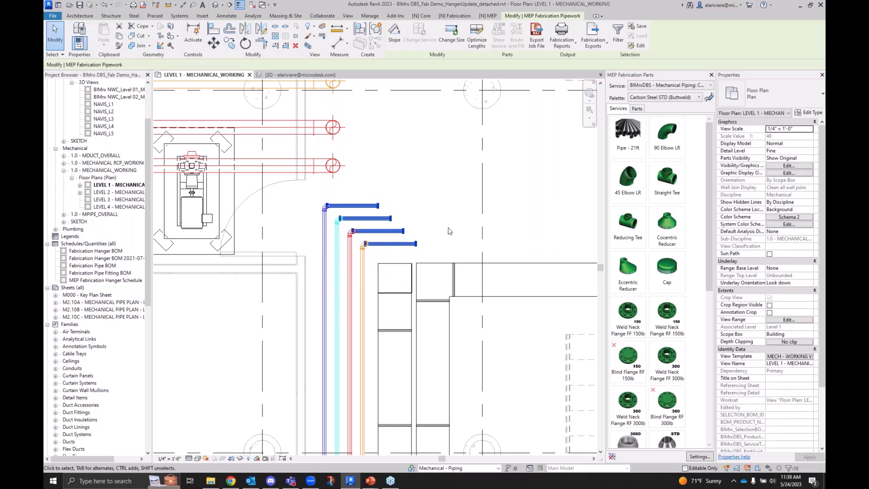
Extend the four copper runs with elbows turning toward the top of the plan and elbows turning right again
{"action": "key", "text": "e"}
{"action": "key", "text": "u"}
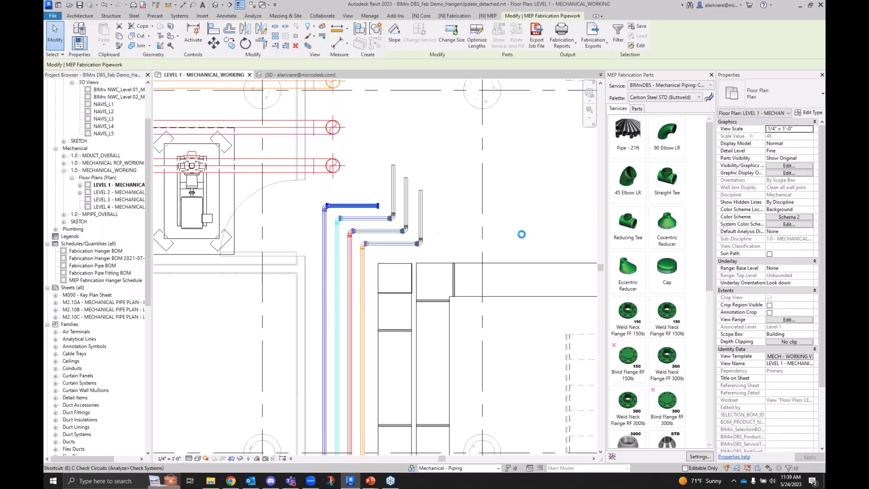
{"action": "key", "text": "e"}
{"action": "key", "text": "r"}
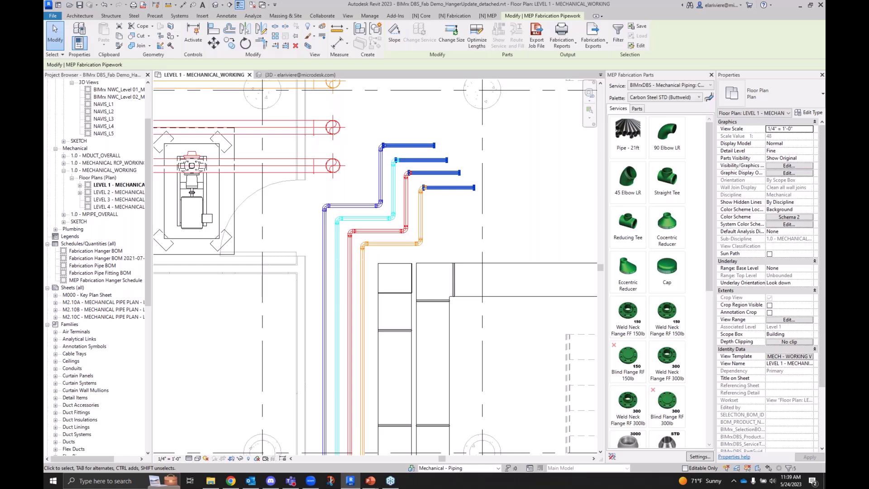
{"action": "left_click", "coordinate": [494, 232]}
{"action": "left_click_drag", "start_coordinate": [483, 204], "coordinate": [455, 170]}
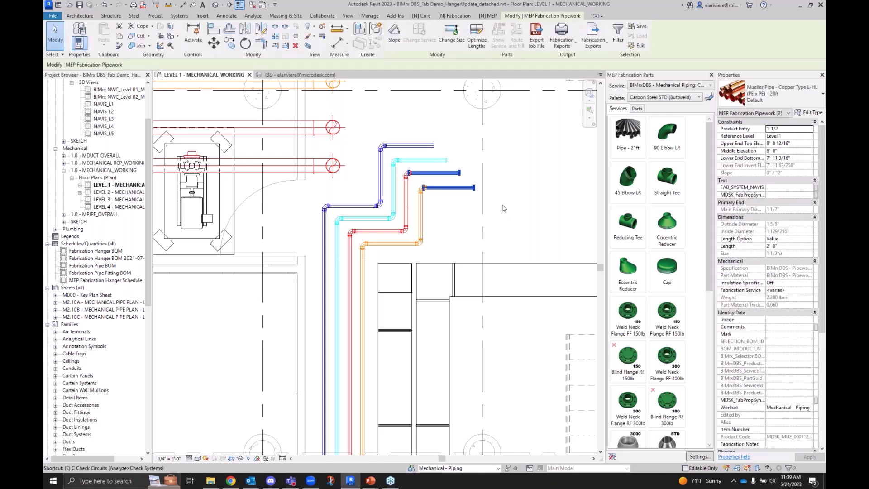
{"action": "left_click", "coordinate": [515, 219]}
{"action": "scroll", "coordinate": [516, 224], "scroll_direction": "down", "scroll_amount": 2}
{"action": "middle_click_drag", "start_coordinate": [517, 234], "coordinate": [517, 240]}
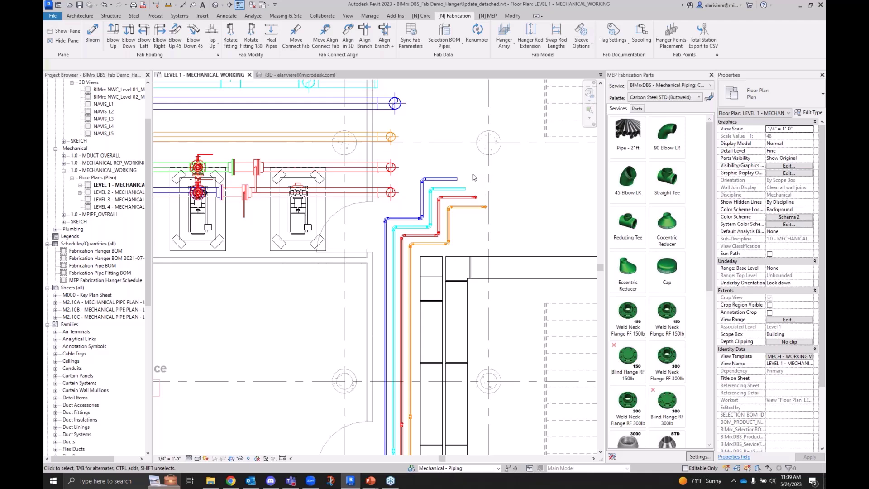
Isolate the last pump in the row and its adjoining piping in a 3D view with a selection box
{"action": "scroll", "coordinate": [479, 190], "scroll_direction": "down", "scroll_amount": 2}
{"action": "left_click", "coordinate": [344, 207]}
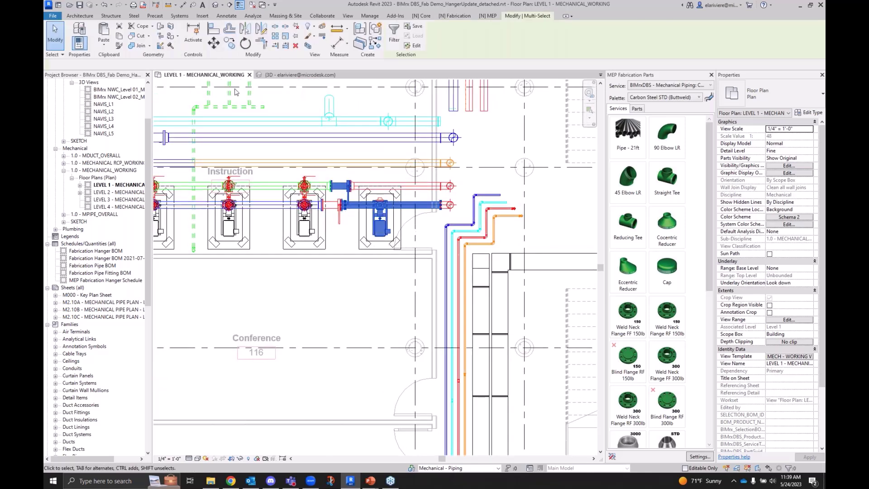
{"action": "key", "text": "b"}
{"action": "key", "text": "x"}
{"action": "scroll", "coordinate": [432, 317], "scroll_direction": "down", "scroll_amount": 2}
{"action": "middle_click_drag", "start_coordinate": [437, 344], "coordinate": [484, 321], "text": "shift"}
{"action": "key", "text": "Escape"}
{"action": "scroll", "coordinate": [342, 218], "scroll_direction": "up", "scroll_amount": 4}
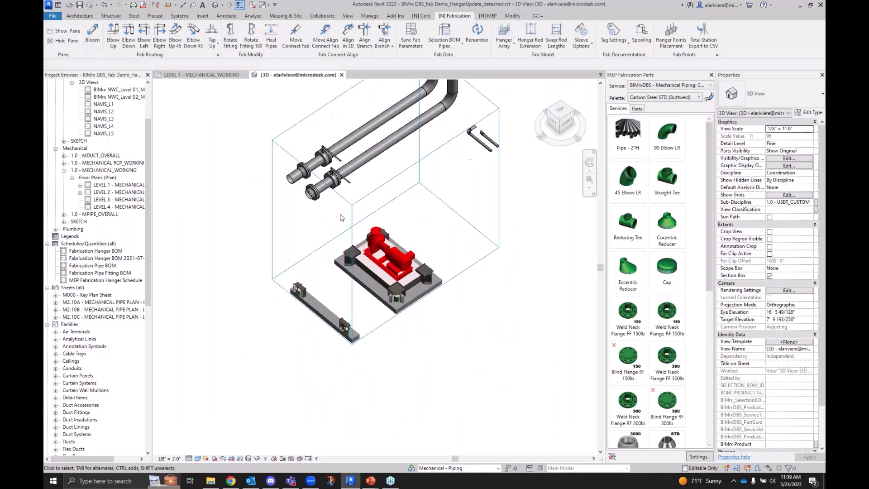
Bloom pipe stubs from the open connections of the isolated red pump in the 3D view
{"action": "middle_click_drag", "start_coordinate": [342, 217], "coordinate": [525, 226], "text": "shift"}
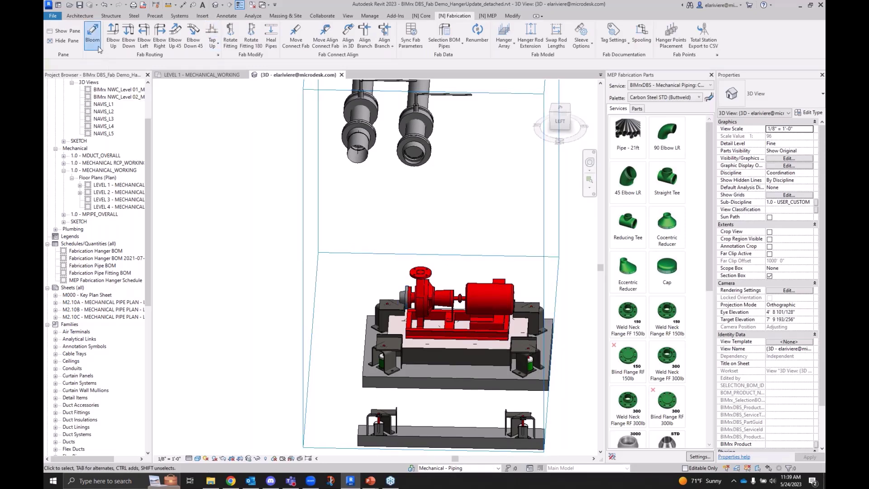
{"action": "left_click", "coordinate": [401, 297]}
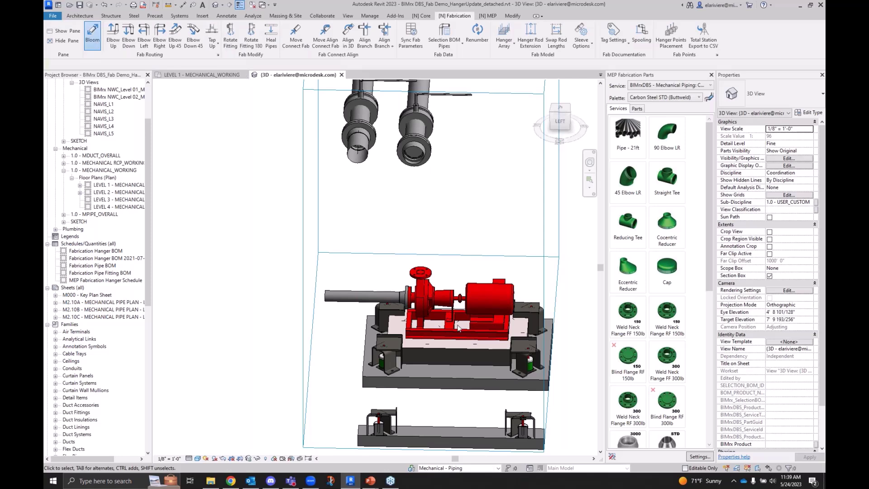
{"action": "middle_click_drag", "start_coordinate": [478, 216], "coordinate": [362, 245], "text": "shift"}
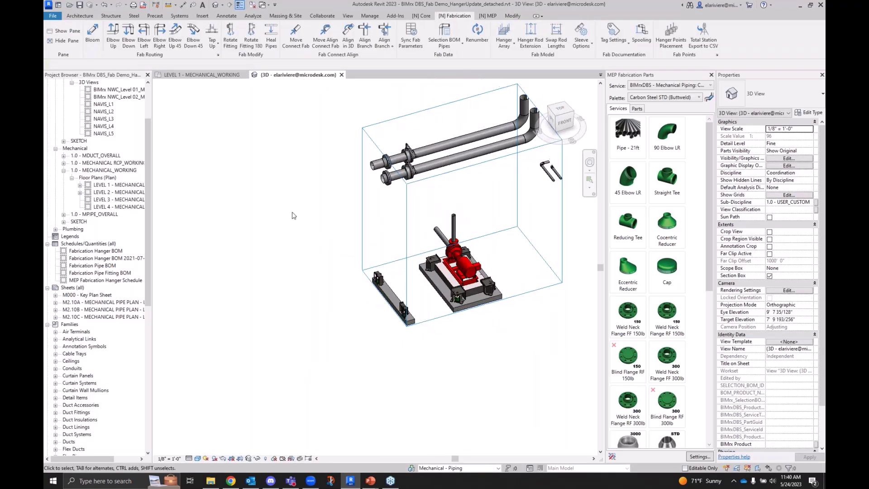
Open the fabrication routing settings and review the options for duct, pipe and containment items
{"action": "left_click", "coordinate": [217, 55]}
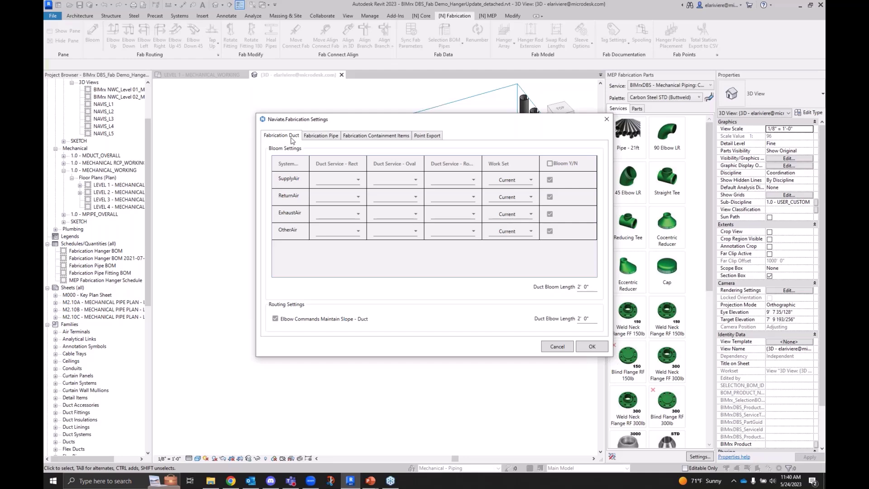
{"action": "left_click", "coordinate": [319, 138]}
{"action": "left_click", "coordinate": [293, 141]}
{"action": "left_click", "coordinate": [374, 137]}
{"action": "left_click", "coordinate": [287, 136]}
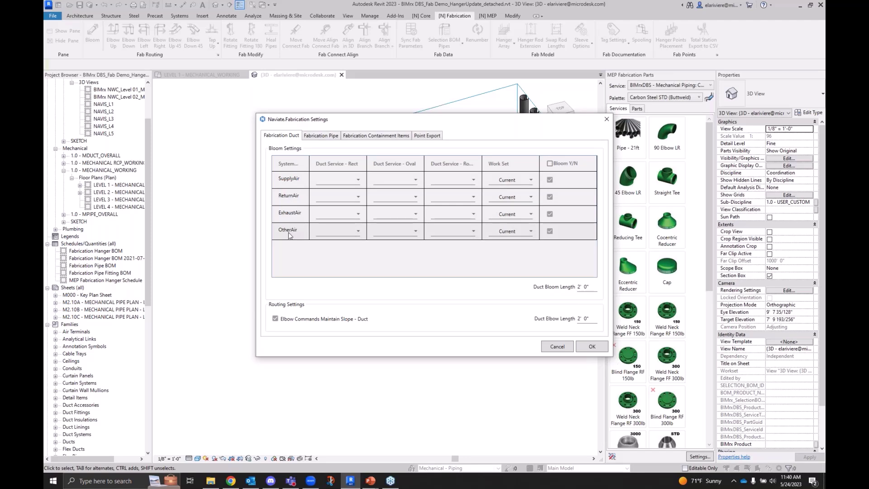
Set the SupplyAir rectangular, oval and round duct services to Ductwork: +2in WG and assign the mechanical duct work set
{"action": "left_click", "coordinate": [354, 180]}
{"action": "left_click", "coordinate": [344, 195]}
{"action": "left_click", "coordinate": [414, 180]}
{"action": "left_click", "coordinate": [409, 196]}
{"action": "left_click", "coordinate": [473, 180]}
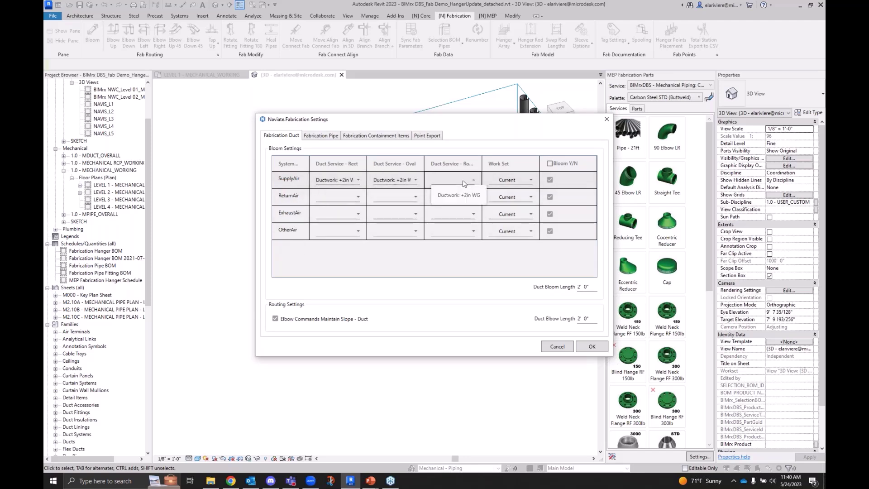
{"action": "left_click", "coordinate": [452, 195]}
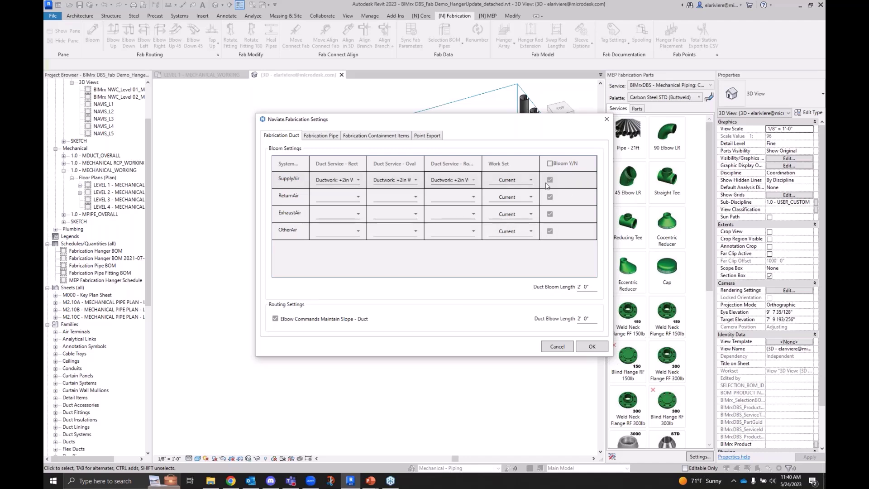
{"action": "left_click", "coordinate": [530, 180]}
{"action": "left_click", "coordinate": [527, 195]}
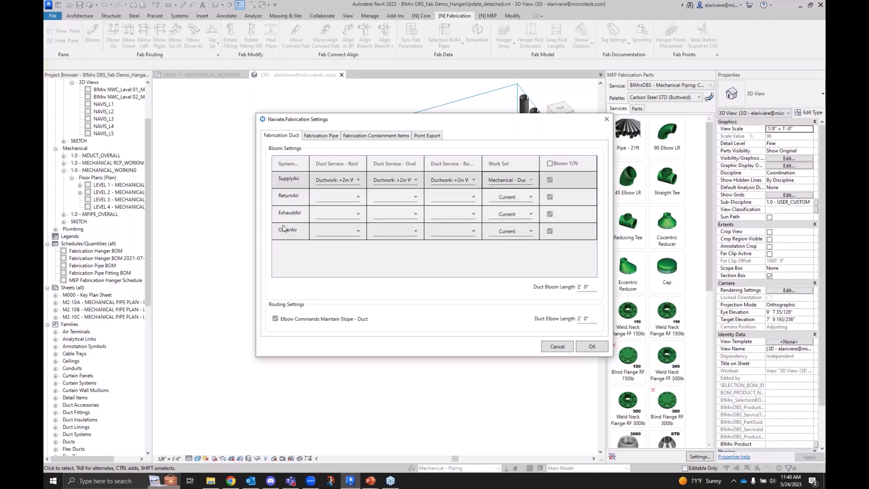
Turn off bloom for OtherAir, ExhaustAir and ReturnAir in the fabrication duct settings
{"action": "left_click", "coordinate": [549, 231]}
{"action": "left_click", "coordinate": [549, 213]}
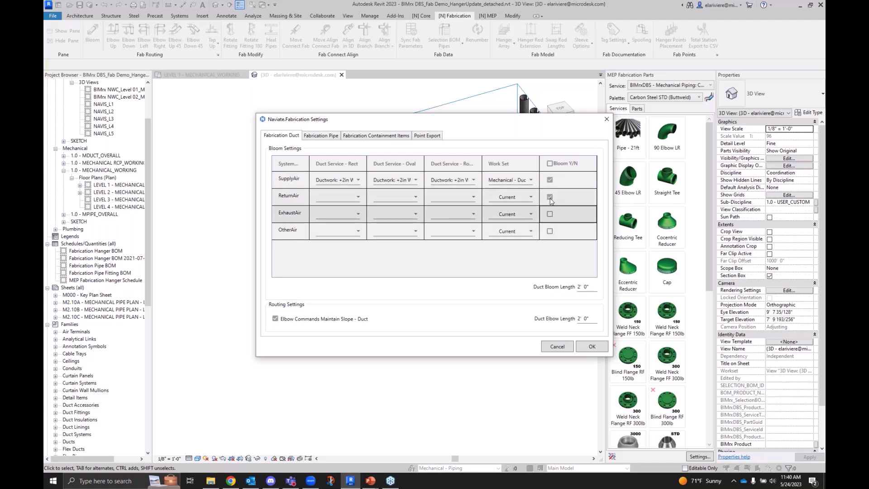
{"action": "left_click", "coordinate": [549, 196]}
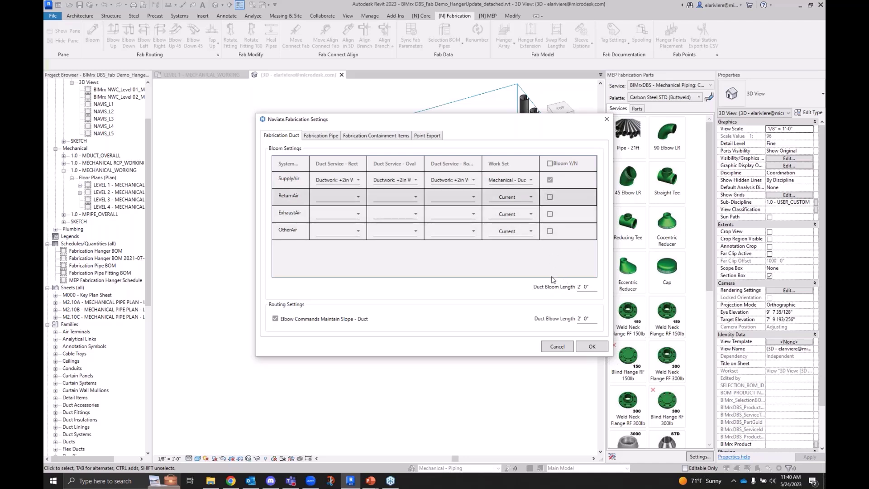
Turn off bloom for all system classifications in the fabrication pipe settings and check the pipe bloom and elbow lengths
{"action": "left_click", "coordinate": [311, 136]}
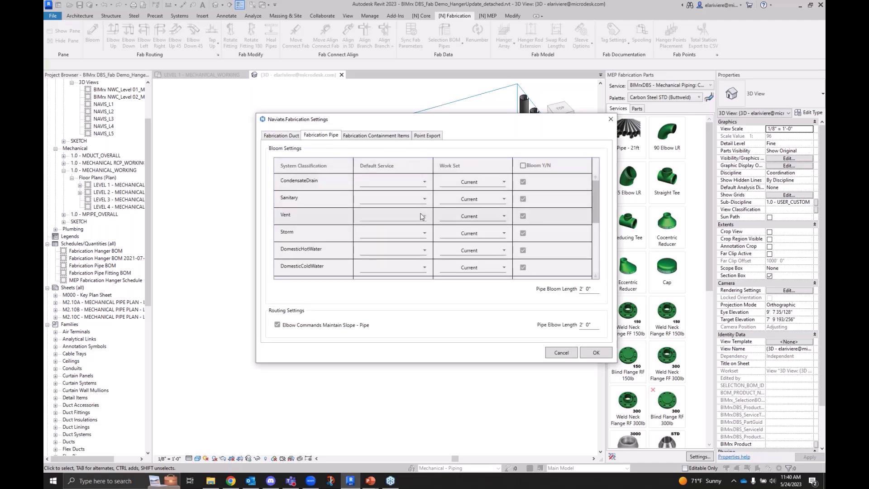
{"action": "left_click", "coordinate": [523, 165]}
{"action": "scroll", "coordinate": [522, 237], "scroll_direction": "down", "scroll_amount": 1}
{"action": "scroll", "coordinate": [523, 237], "scroll_direction": "down", "scroll_amount": 1}
{"action": "scroll", "coordinate": [526, 247], "scroll_direction": "up", "scroll_amount": 2}
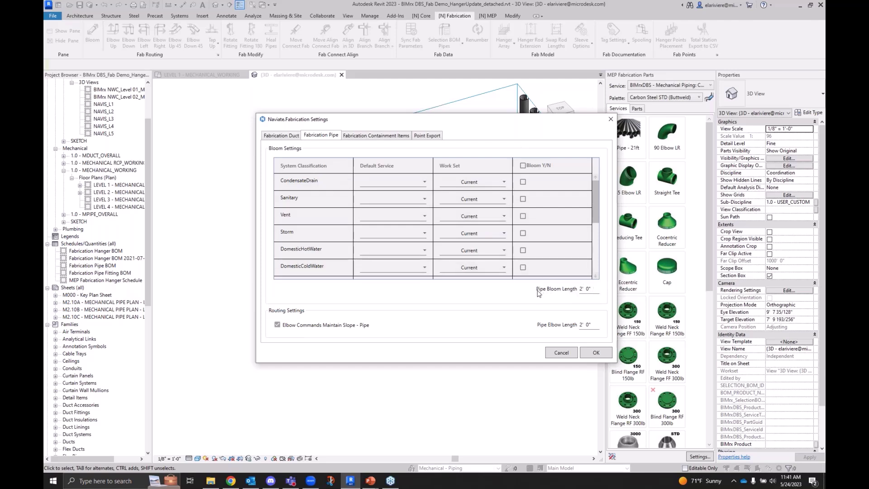
{"action": "left_click_drag", "start_coordinate": [592, 291], "coordinate": [567, 289]}
{"action": "left_click_drag", "start_coordinate": [593, 325], "coordinate": [579, 324]}
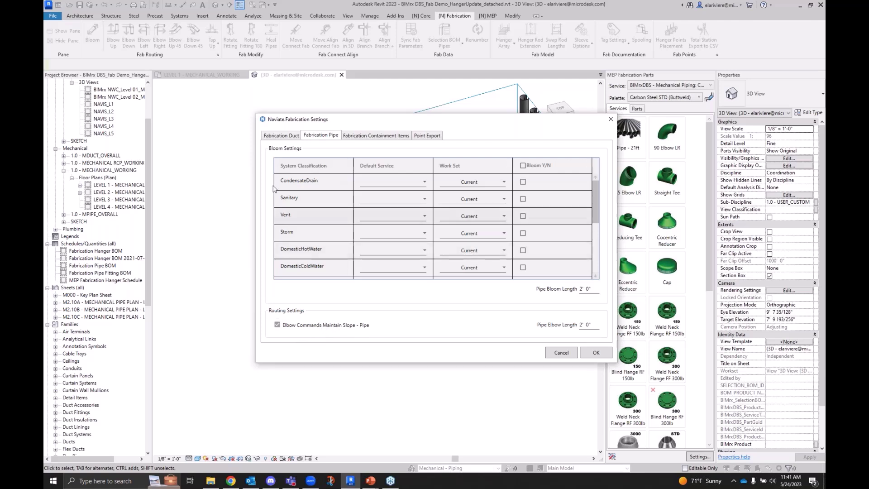
Close the fabrication settings without applying them and return to the Level 1 mechanical working plan
{"action": "left_click", "coordinate": [290, 135]}
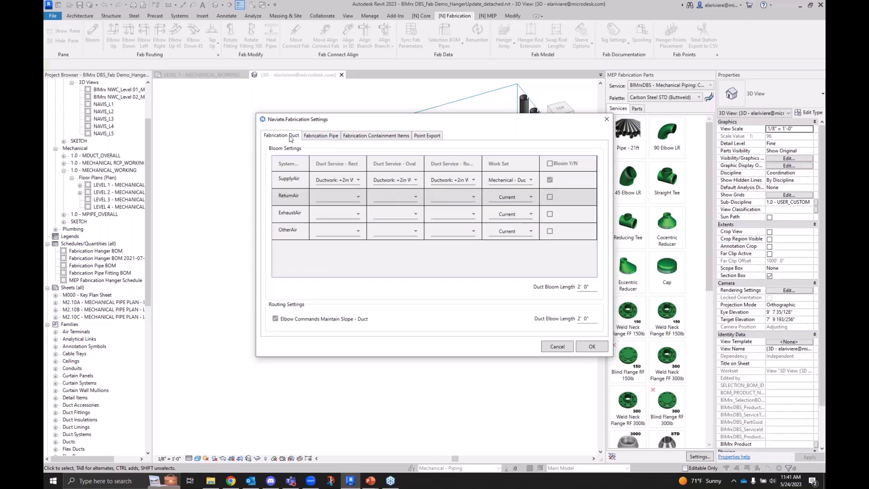
{"action": "left_click", "coordinate": [318, 135]}
{"action": "left_click", "coordinate": [281, 136]}
{"action": "left_click", "coordinate": [606, 119]}
{"action": "scroll", "coordinate": [295, 181], "scroll_direction": "down", "scroll_amount": 3}
{"action": "left_click", "coordinate": [199, 75]}
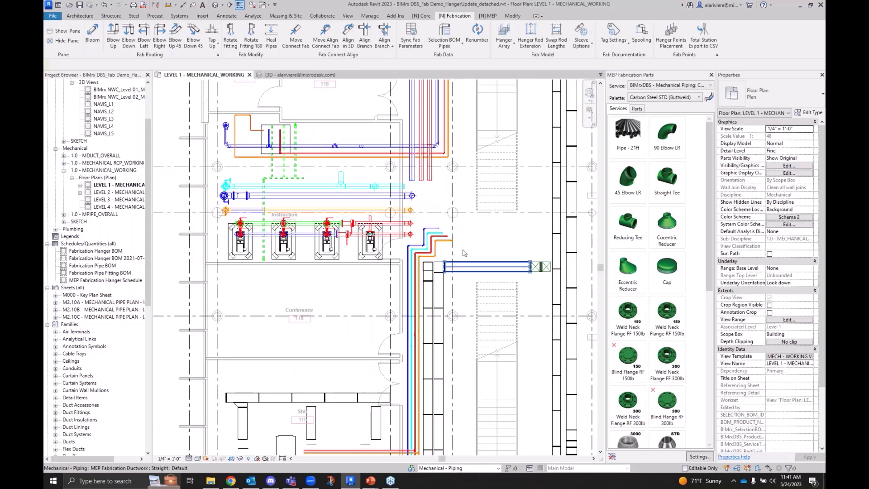
{"action": "middle_click_drag", "start_coordinate": [494, 217], "coordinate": [490, 233]}
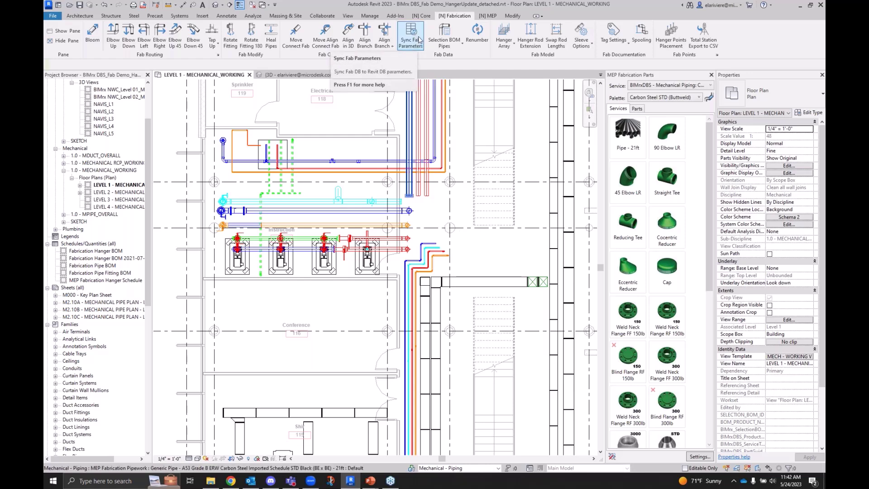
Show a widened Fabrication Properties pane and list the properties of the long blue copper pipe beside the Conference room
{"action": "left_click", "coordinate": [408, 44]}
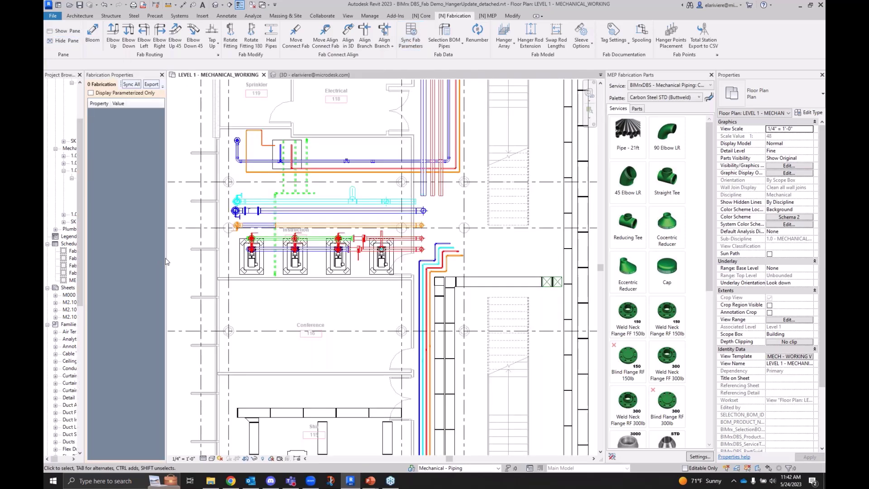
{"action": "left_click_drag", "start_coordinate": [167, 262], "coordinate": [286, 260]}
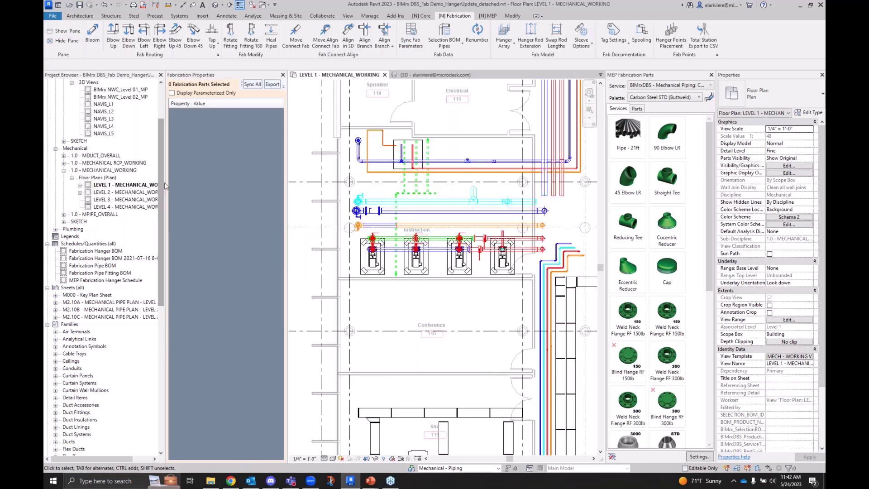
{"action": "left_click_drag", "start_coordinate": [167, 187], "coordinate": [110, 189]}
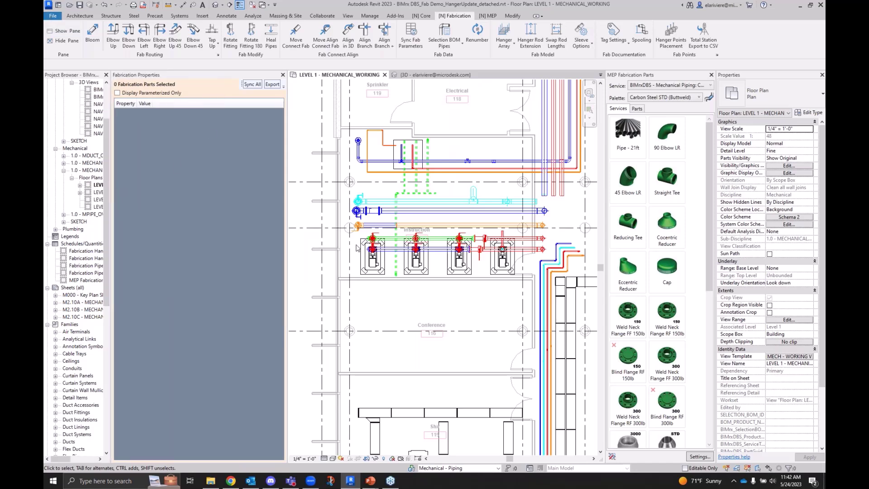
{"action": "left_click", "coordinate": [540, 316]}
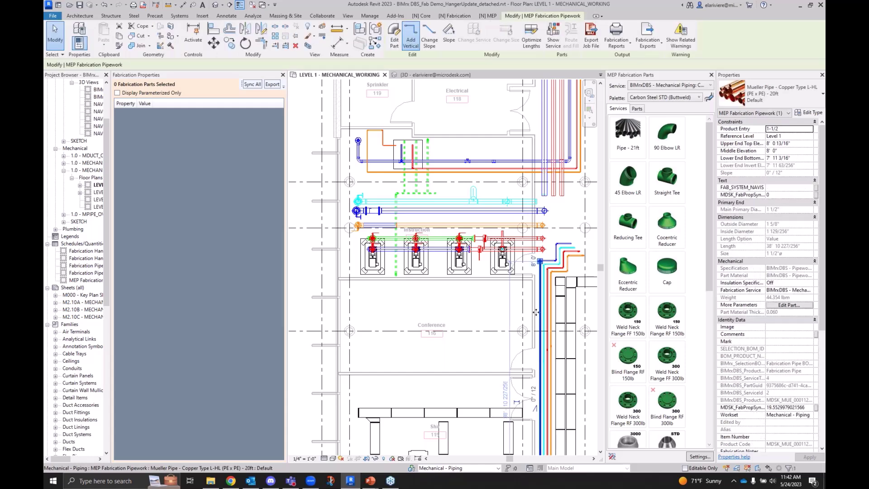
{"action": "scroll", "coordinate": [254, 239], "scroll_direction": "down", "scroll_amount": 5}
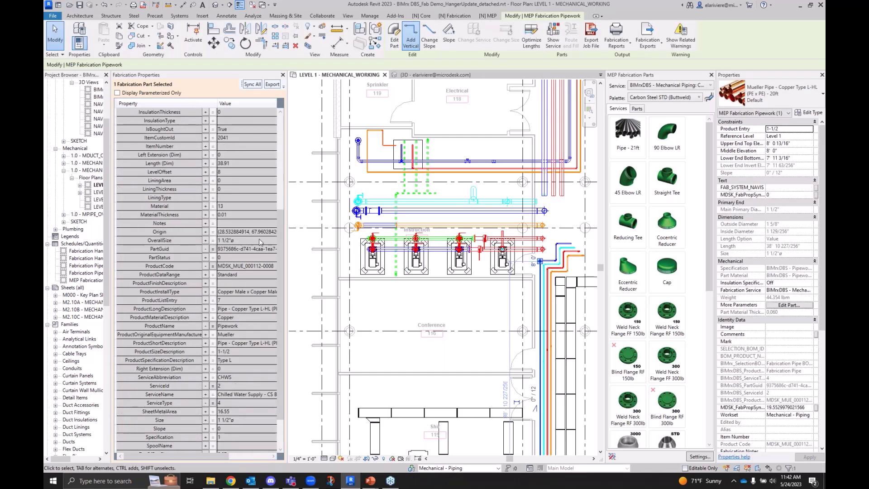
{"action": "scroll", "coordinate": [255, 232], "scroll_direction": "up", "scroll_amount": 5}
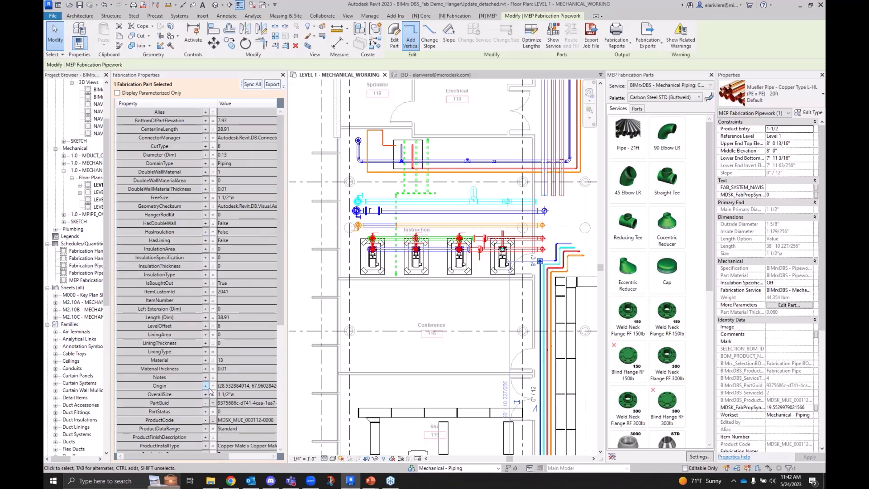
Create a shared parameter for the pipe's Origin property and delete it again
{"action": "left_click", "coordinate": [205, 386]}
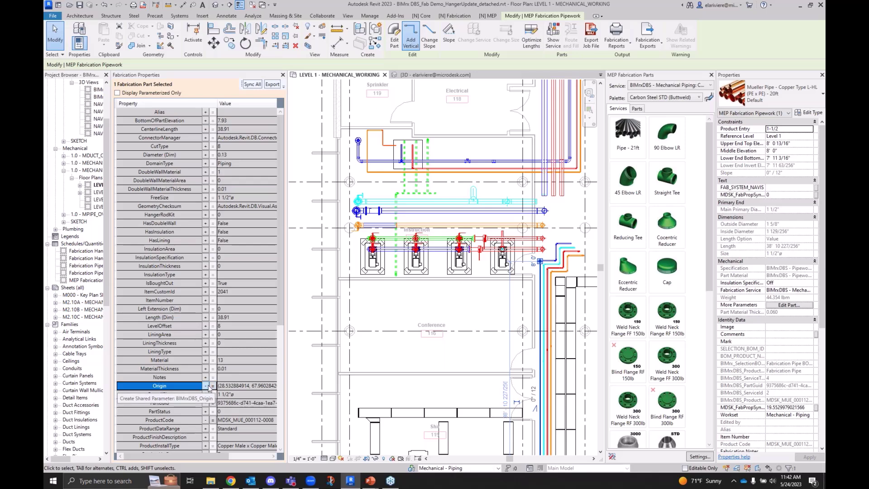
{"action": "left_click", "coordinate": [206, 386]}
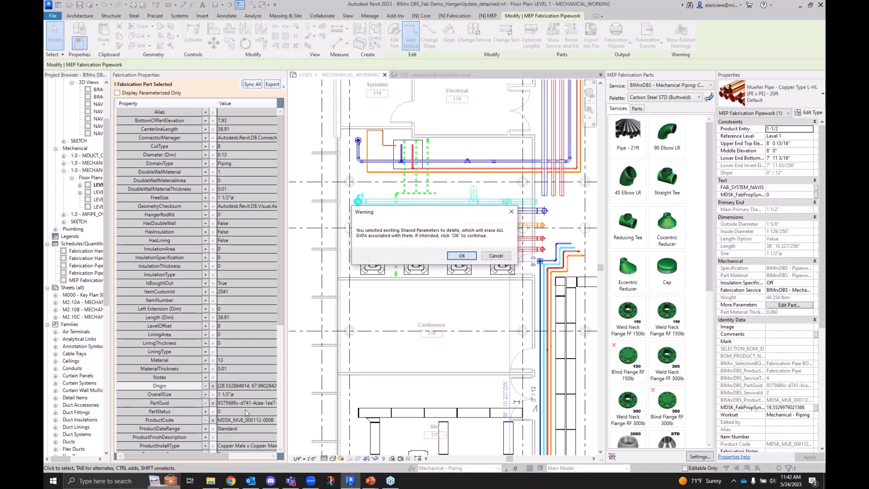
{"action": "left_click", "coordinate": [458, 256]}
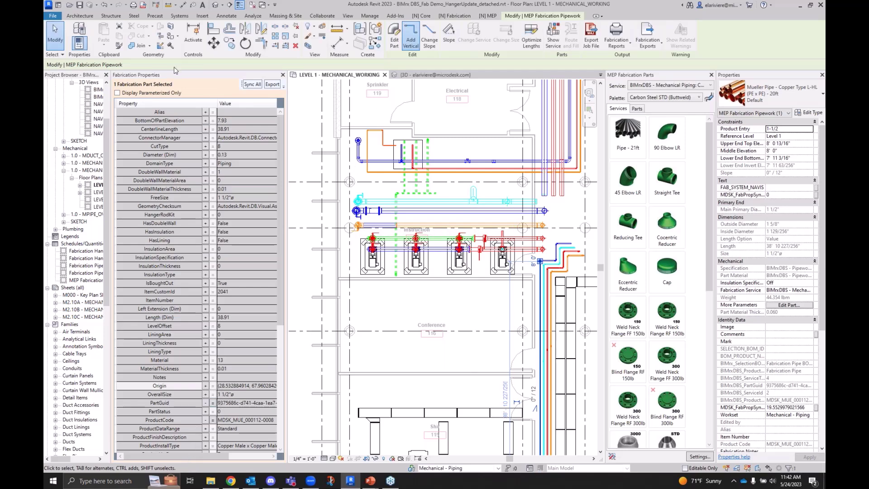
Review the pipe's fabrication properties, sync all of them to their shared parameters and close the Fabrication Properties pane
{"action": "scroll", "coordinate": [233, 338], "scroll_direction": "down", "scroll_amount": 4}
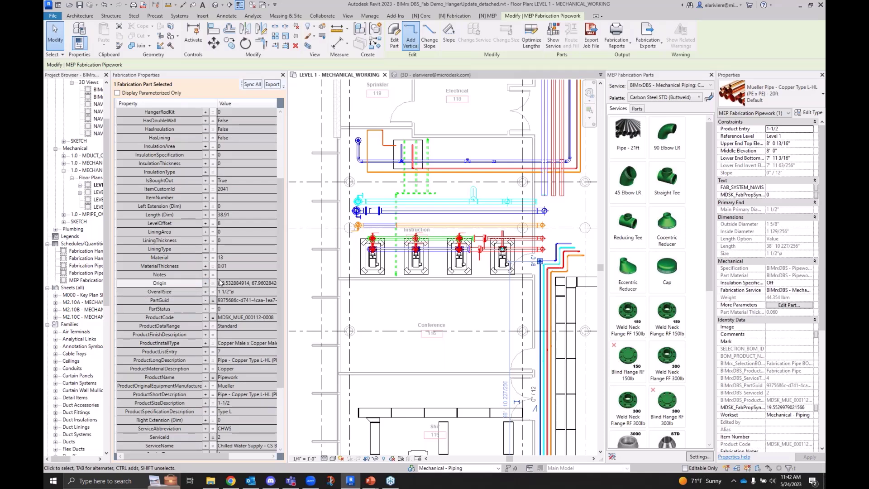
{"action": "scroll", "coordinate": [235, 270], "scroll_direction": "up", "scroll_amount": 4}
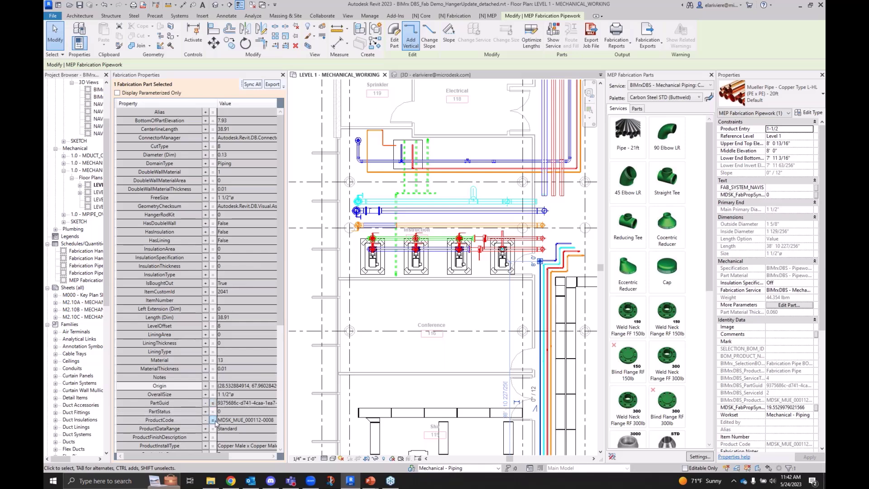
{"action": "left_click", "coordinate": [252, 84]}
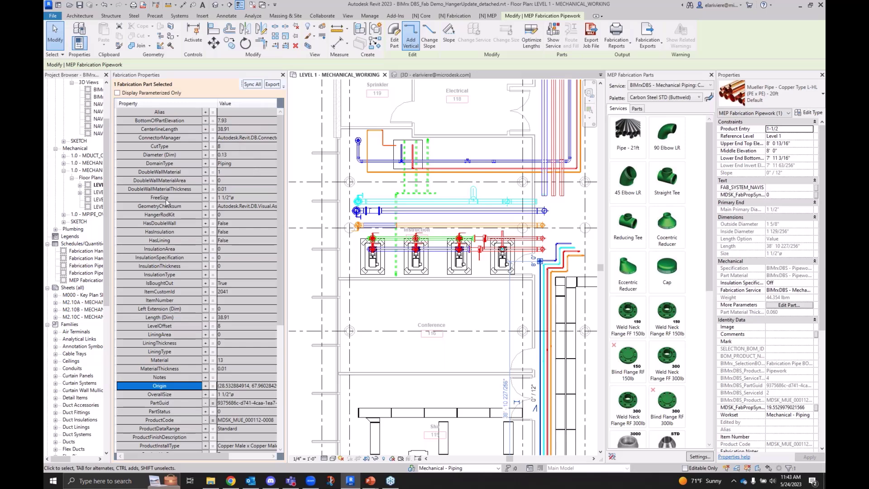
{"action": "left_click", "coordinate": [283, 75]}
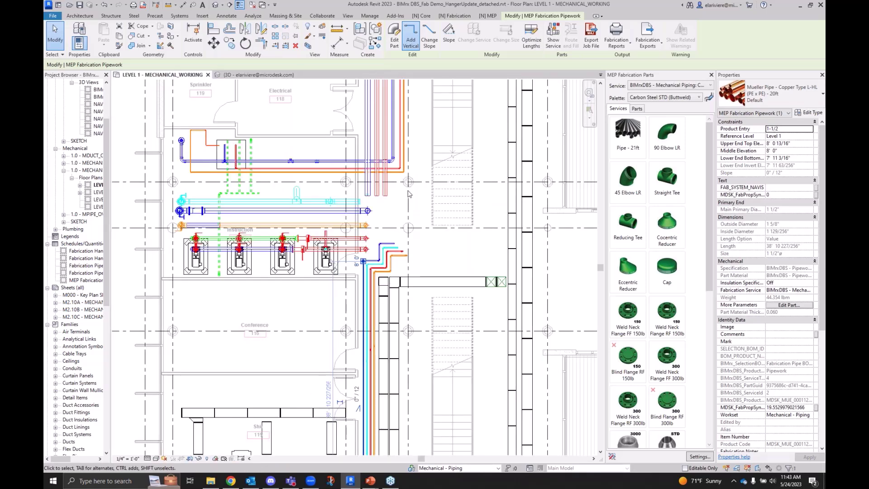
Clear the selection and run Sync Fab Parameters to update the Revit parameters from the fabrication database
{"action": "left_click", "coordinate": [455, 216]}
{"action": "left_click", "coordinate": [411, 42]}
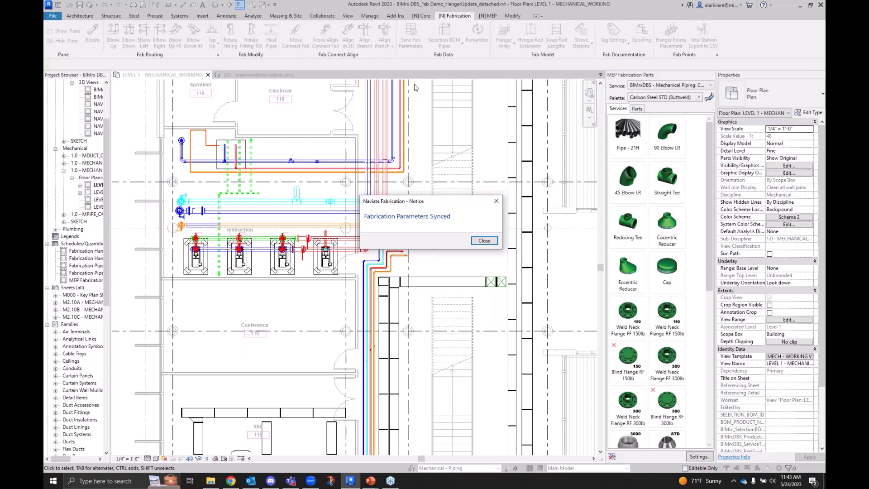
{"action": "left_click", "coordinate": [486, 241]}
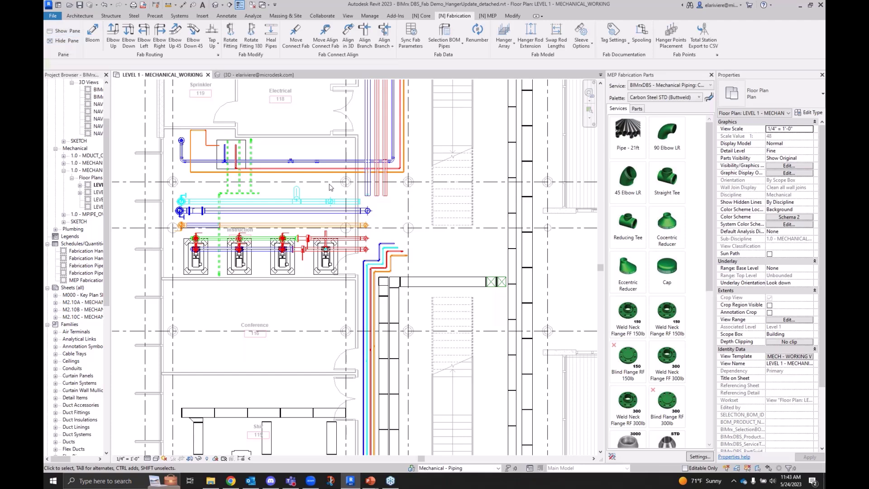
In Tag Settings, create a tag configuration named Duct for the MEP Fabrication Ductwork category with the subcategory Straight
{"action": "scroll", "coordinate": [477, 149], "scroll_direction": "down", "scroll_amount": 3}
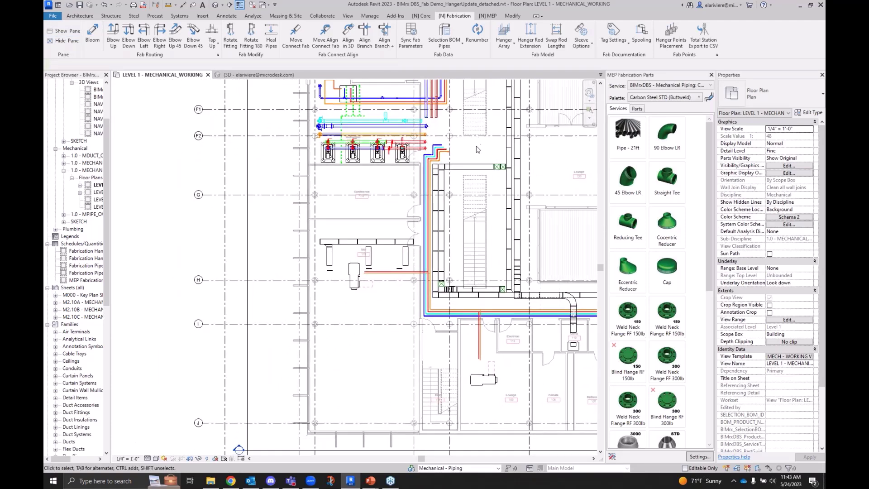
{"action": "middle_click_drag", "start_coordinate": [493, 181], "coordinate": [508, 202]}
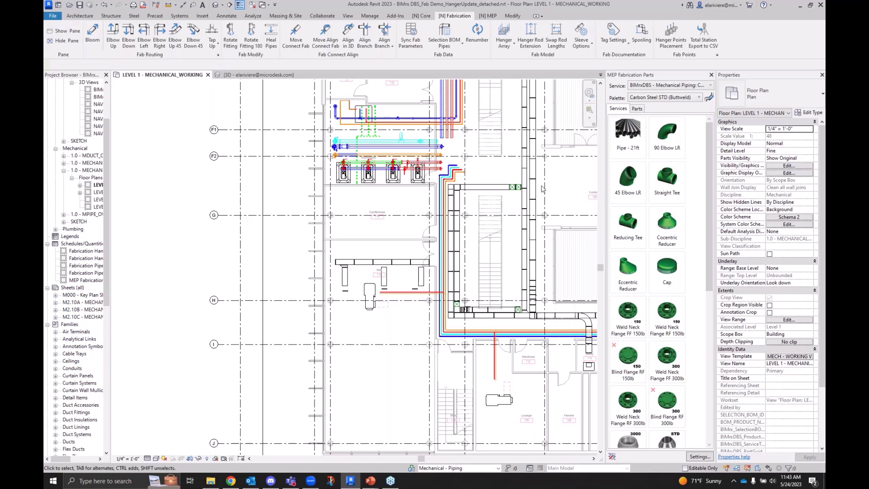
{"action": "left_click", "coordinate": [620, 46]}
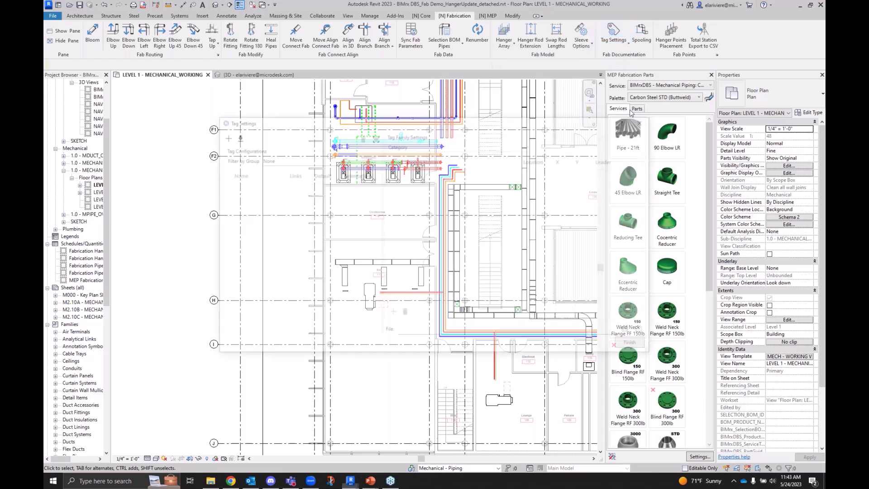
{"action": "left_click_drag", "start_coordinate": [526, 122], "coordinate": [422, 125]}
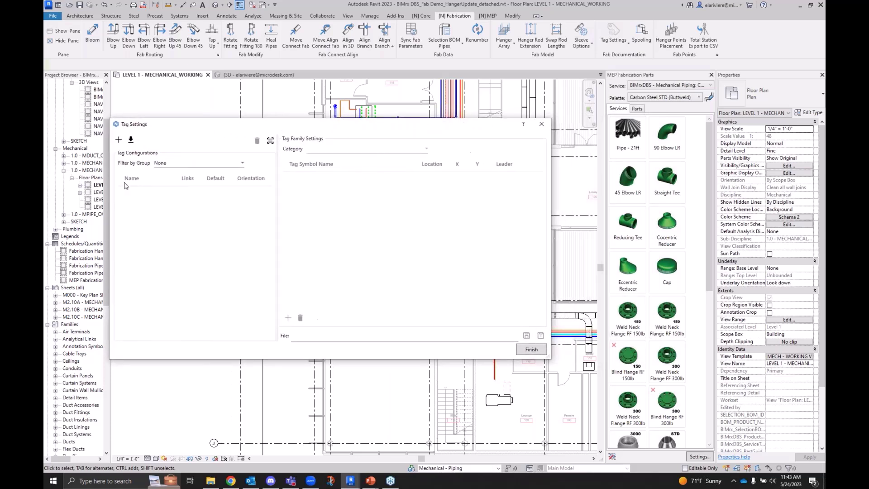
{"action": "left_click", "coordinate": [117, 142]}
{"action": "left_click", "coordinate": [357, 149]}
{"action": "scroll", "coordinate": [367, 253], "scroll_direction": "down", "scroll_amount": 3}
{"action": "scroll", "coordinate": [367, 261], "scroll_direction": "down", "scroll_amount": 15}
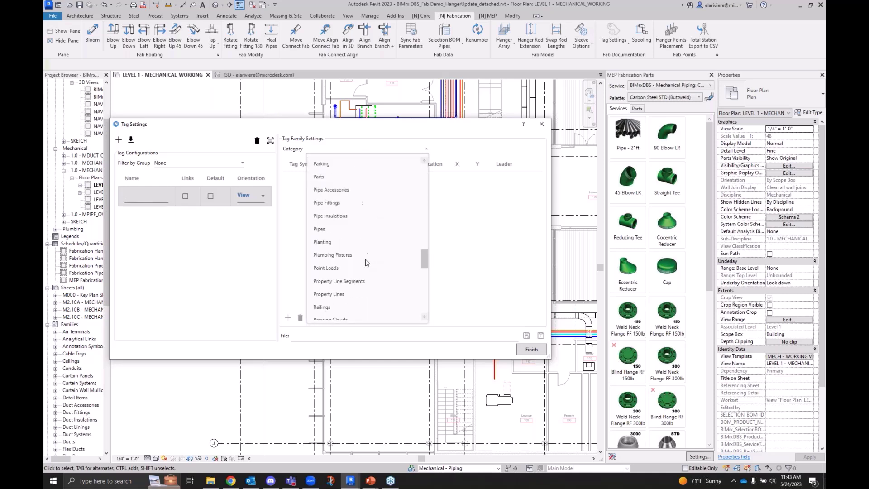
{"action": "scroll", "coordinate": [362, 248], "scroll_direction": "up", "scroll_amount": 10}
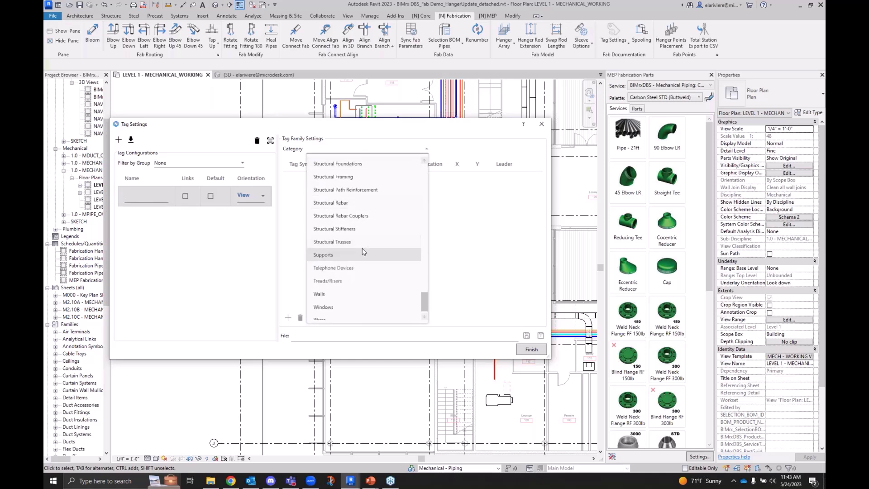
{"action": "left_click", "coordinate": [357, 228]}
{"action": "type", "text": "Duct"}
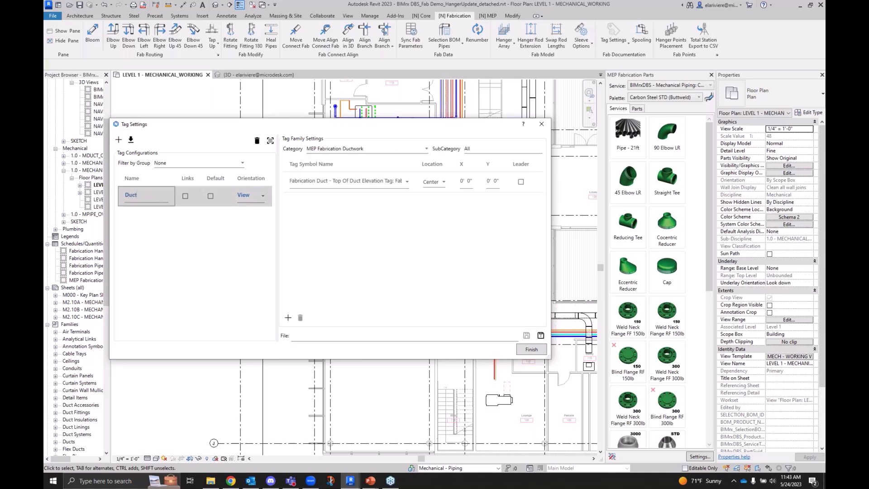
{"action": "key", "text": "Return"}
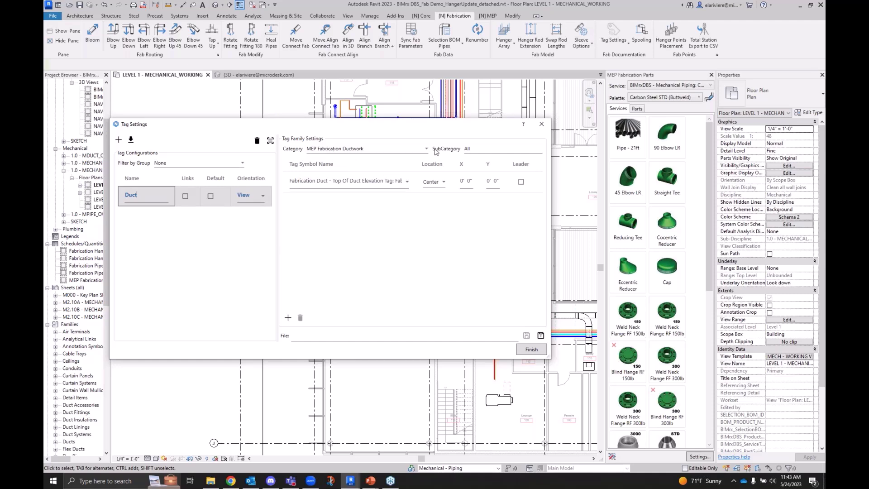
{"action": "left_click", "coordinate": [500, 155]}
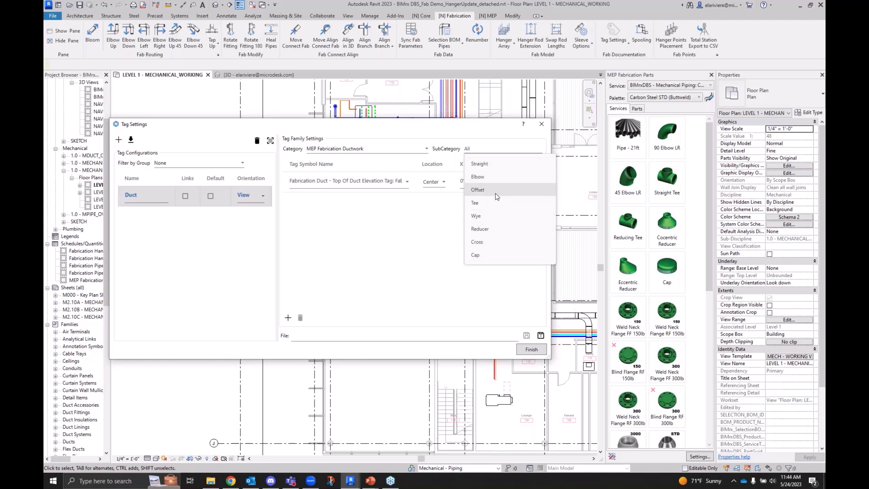
{"action": "left_click", "coordinate": [490, 164]}
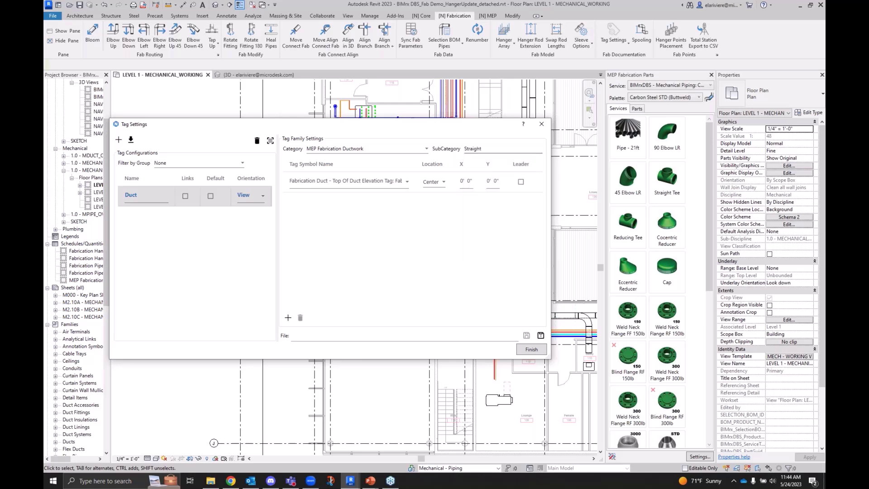
Tag the first straight section of the horizontal duct below the Conference room and its branch duct with the Top Of Duct Elevation tag
{"action": "left_click_drag", "start_coordinate": [456, 127], "coordinate": [485, 190]}
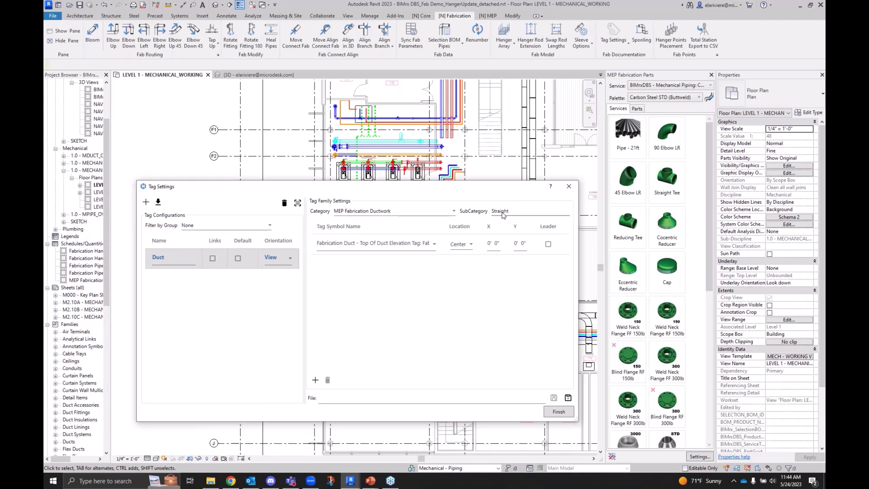
{"action": "left_click_drag", "start_coordinate": [420, 189], "coordinate": [769, 112]}
{"action": "scroll", "coordinate": [338, 273], "scroll_direction": "up", "scroll_amount": 5}
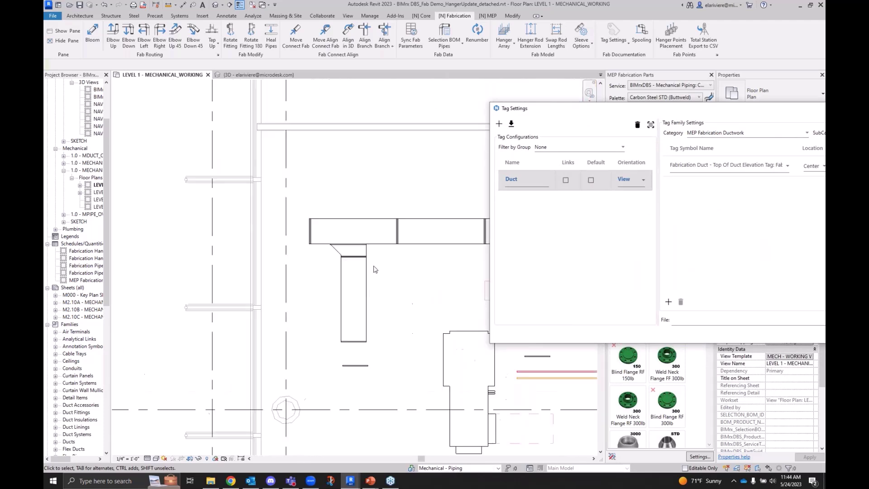
{"action": "left_click", "coordinate": [387, 303]}
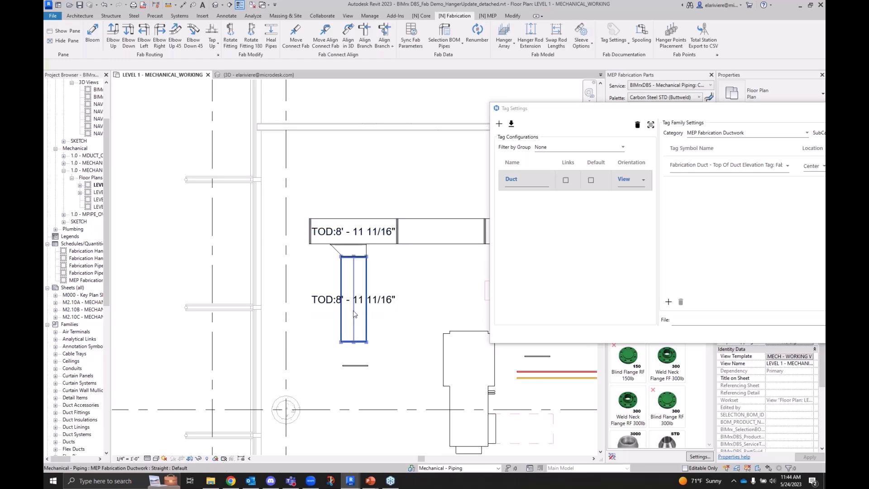
Review the available ductwork subcategories for the tag configuration and close Tag Settings
{"action": "left_click_drag", "start_coordinate": [620, 117], "coordinate": [356, 130]}
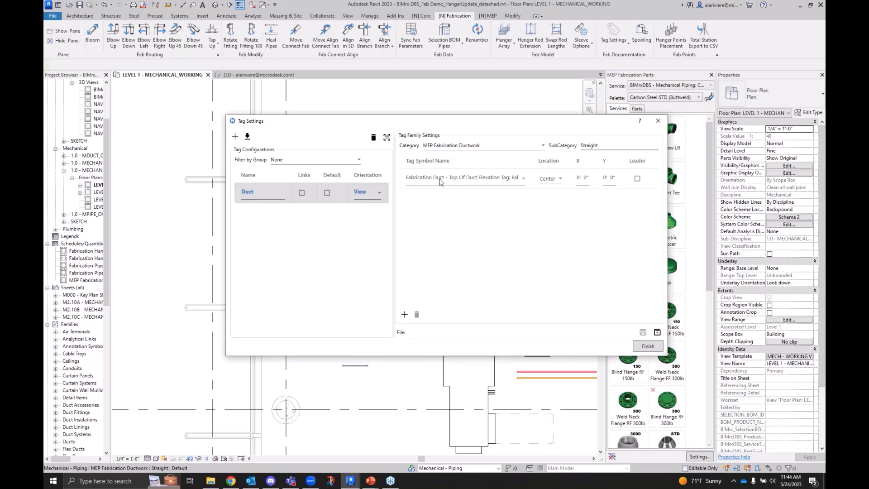
{"action": "left_click", "coordinate": [620, 149]}
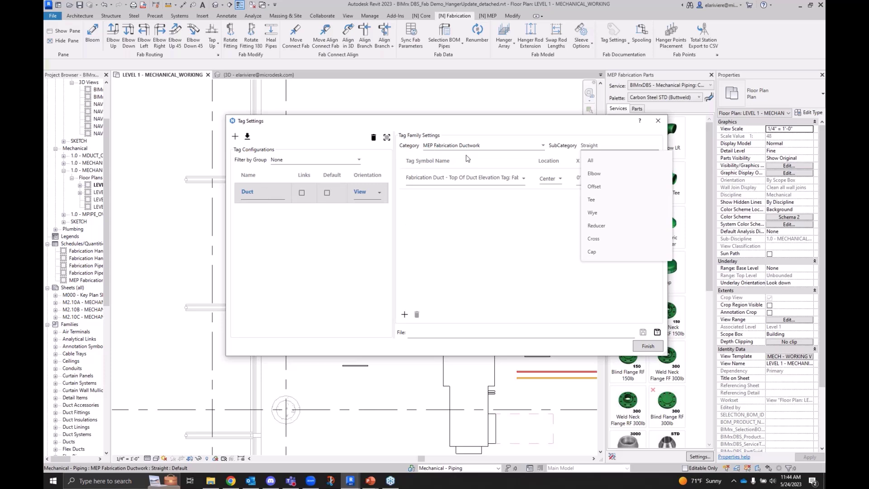
{"action": "left_click", "coordinate": [488, 260]}
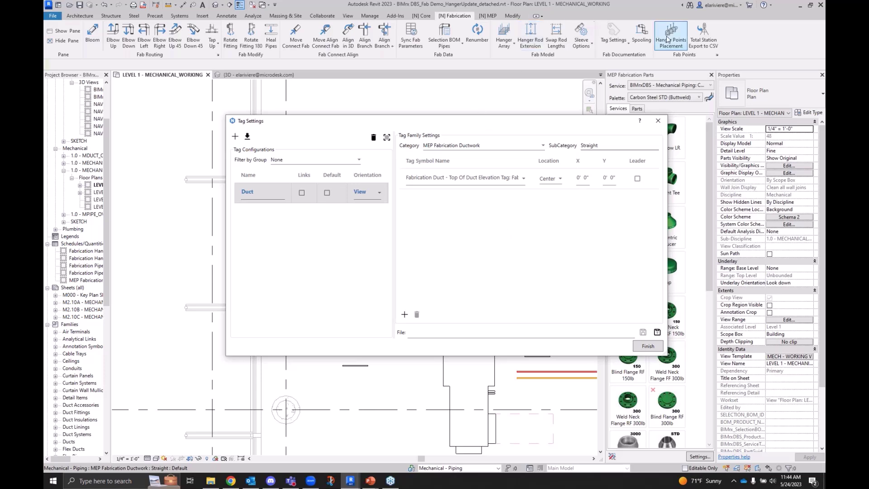
{"action": "left_click", "coordinate": [656, 123]}
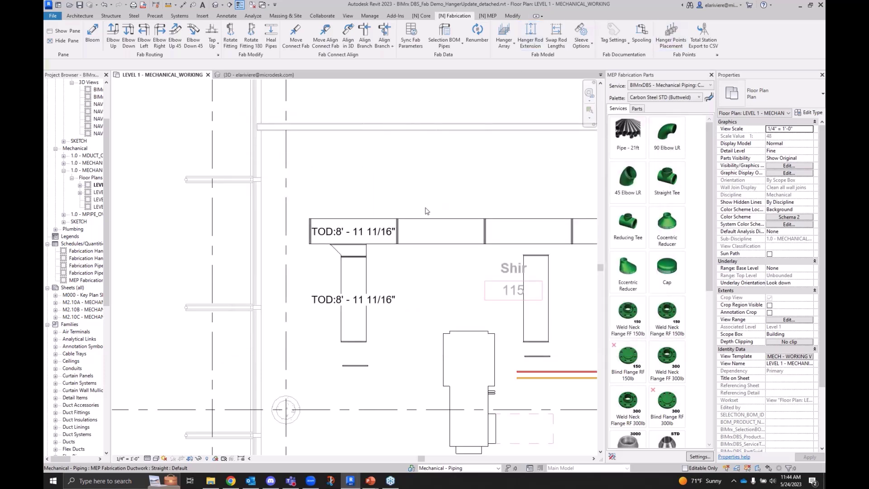
{"action": "scroll", "coordinate": [379, 231], "scroll_direction": "down", "scroll_amount": 5}
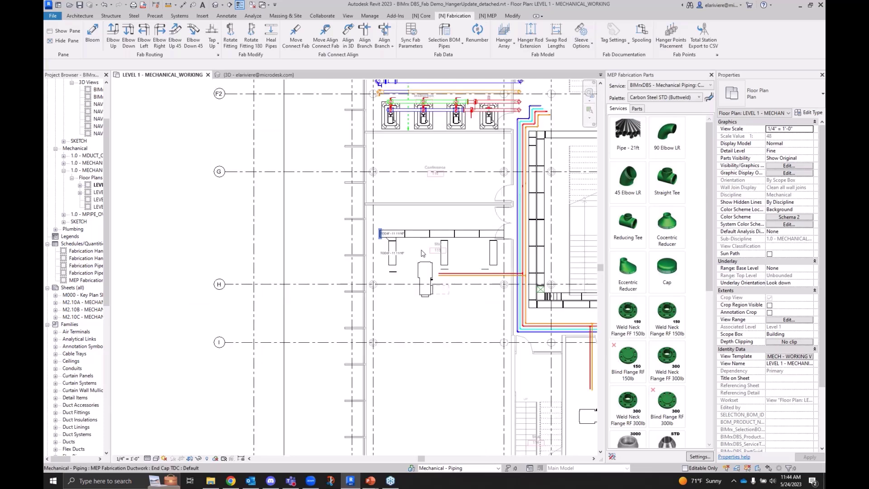
{"action": "scroll", "coordinate": [371, 339], "scroll_direction": "down", "scroll_amount": 2}
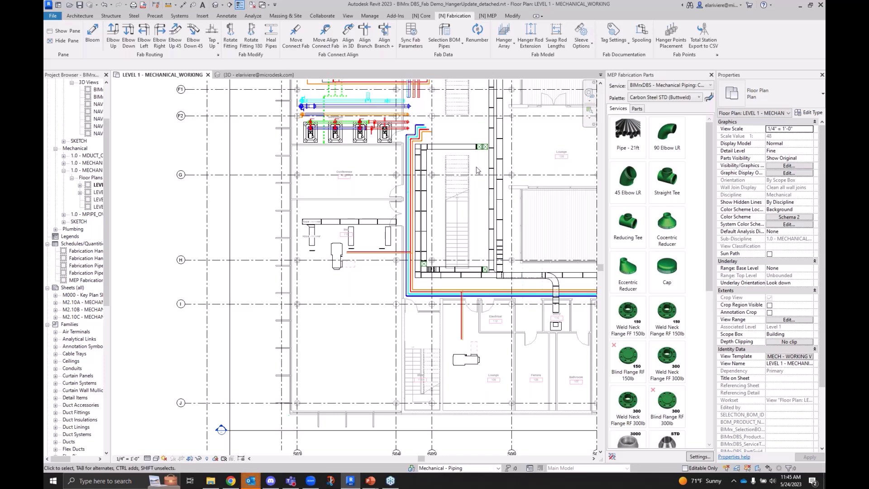
Select the duct and pipe runs between the Conference room and the stair and show them in a section-boxed 3D view
{"action": "key", "text": "Tab"}
{"action": "left_click", "coordinate": [412, 217]}
{"action": "left_click", "coordinate": [254, 76]}
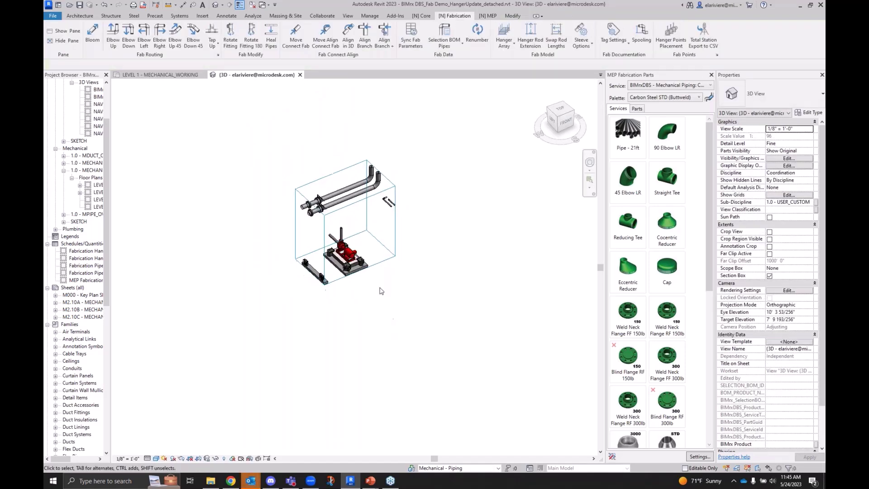
{"action": "left_click", "coordinate": [179, 75]}
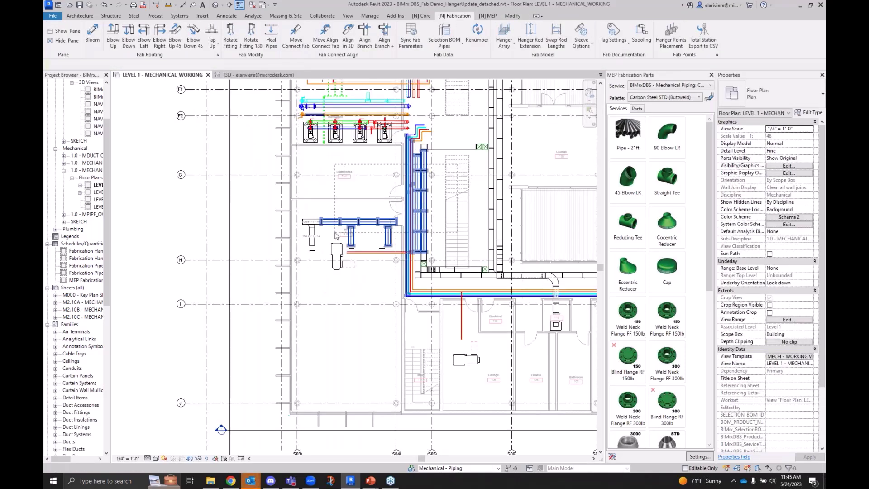
{"action": "key", "text": "ctrl+Tab"}
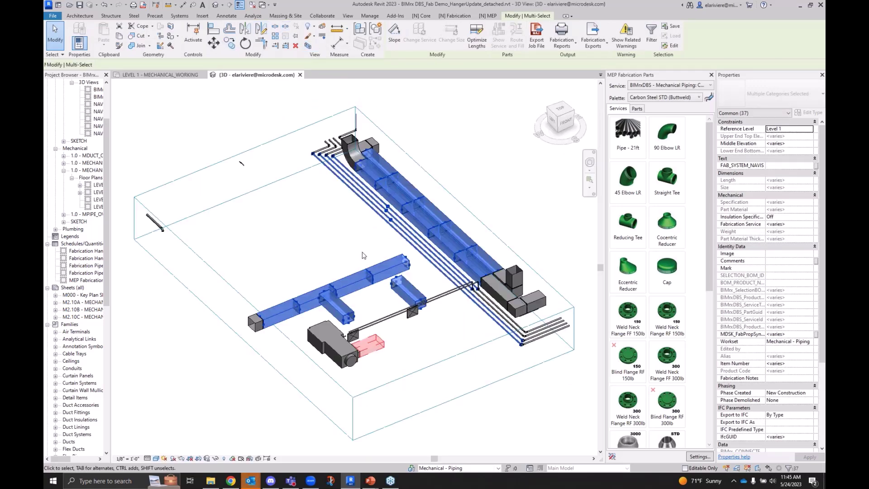
Clear the selection and tile the 3D view and the Level 1 floor plan side by side
{"action": "scroll", "coordinate": [417, 338], "scroll_direction": "down", "scroll_amount": 3}
{"action": "middle_click_drag", "start_coordinate": [417, 338], "coordinate": [429, 374], "text": "shift"}
{"action": "left_click", "coordinate": [429, 375]}
{"action": "scroll", "coordinate": [429, 374], "scroll_direction": "up", "scroll_amount": 3}
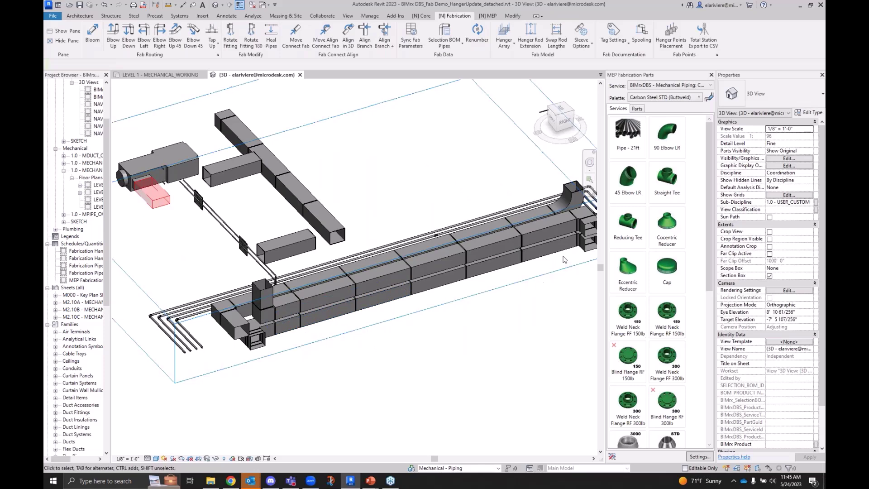
{"action": "key", "text": "w"}
{"action": "key", "text": "t"}
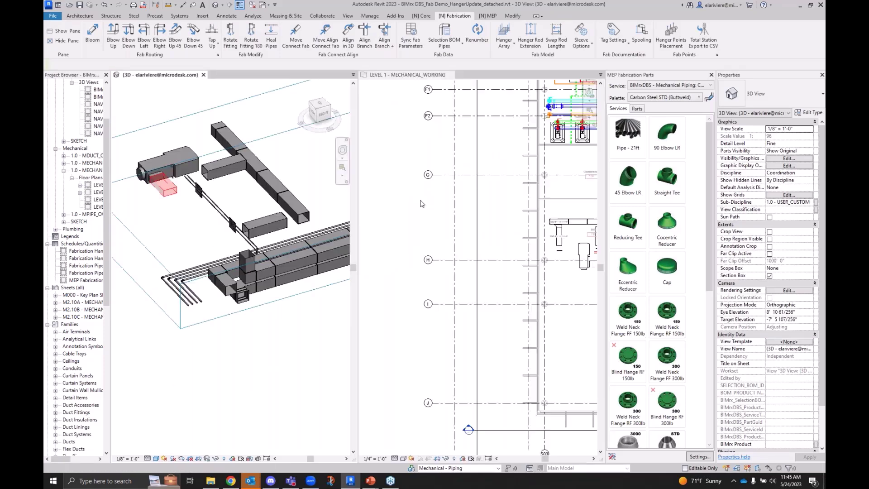
{"action": "left_click", "coordinate": [443, 243]}
Select the connected lower duct run around the stair, review its Hanger Array Configurations and close them
{"action": "scroll", "coordinate": [409, 232], "scroll_direction": "up", "scroll_amount": 5}
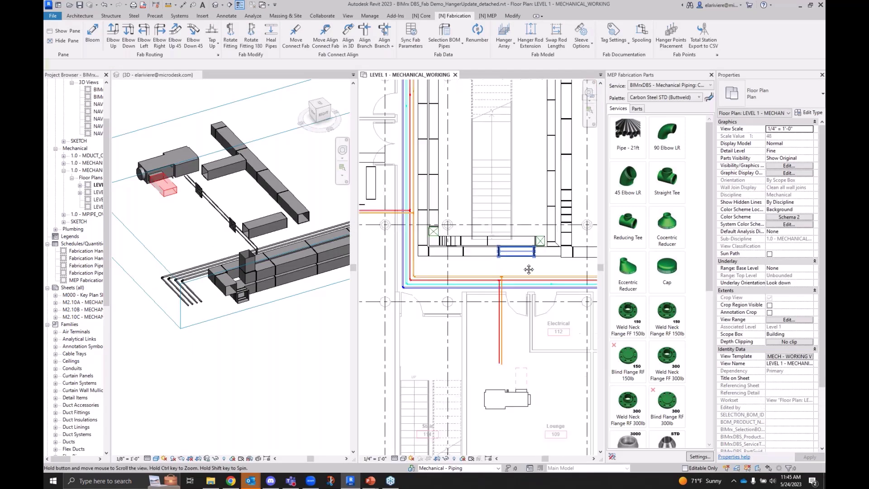
{"action": "key", "text": "Tab"}
{"action": "left_click", "coordinate": [529, 262]}
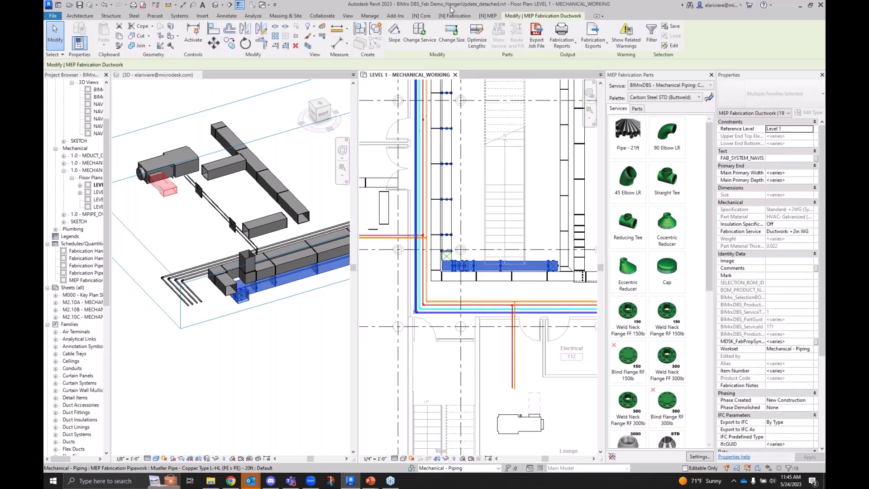
{"action": "left_click", "coordinate": [454, 15]}
{"action": "left_click", "coordinate": [505, 45]}
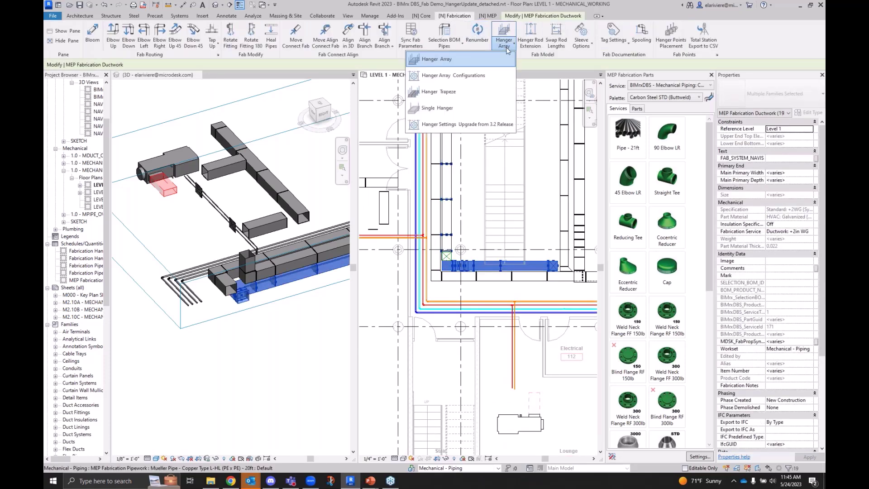
{"action": "left_click", "coordinate": [479, 75]}
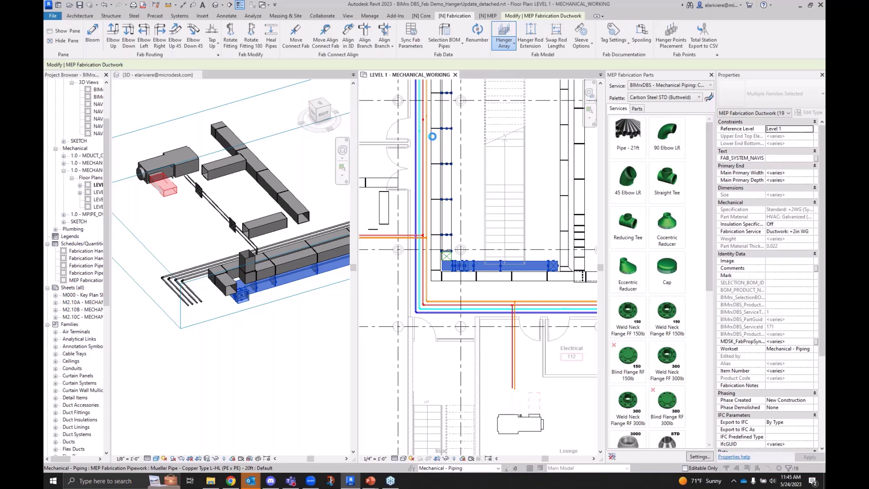
{"action": "left_click_drag", "start_coordinate": [267, 69], "coordinate": [237, 68]}
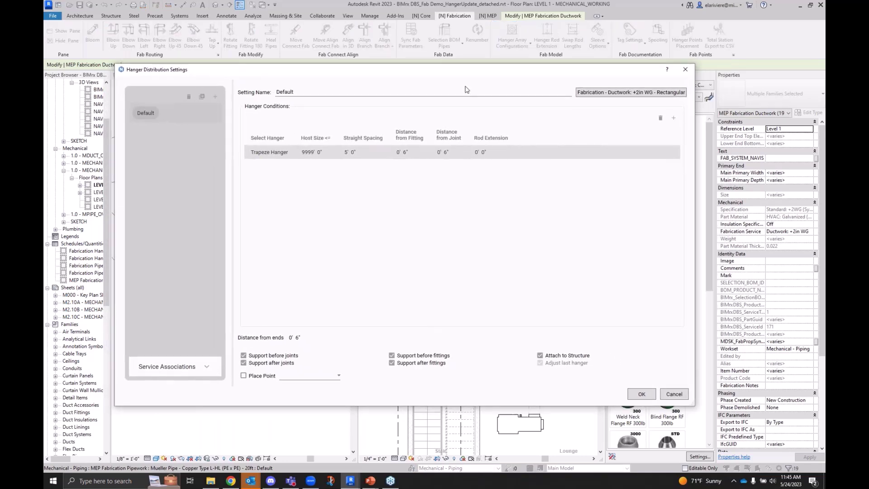
{"action": "left_click", "coordinate": [685, 69]}
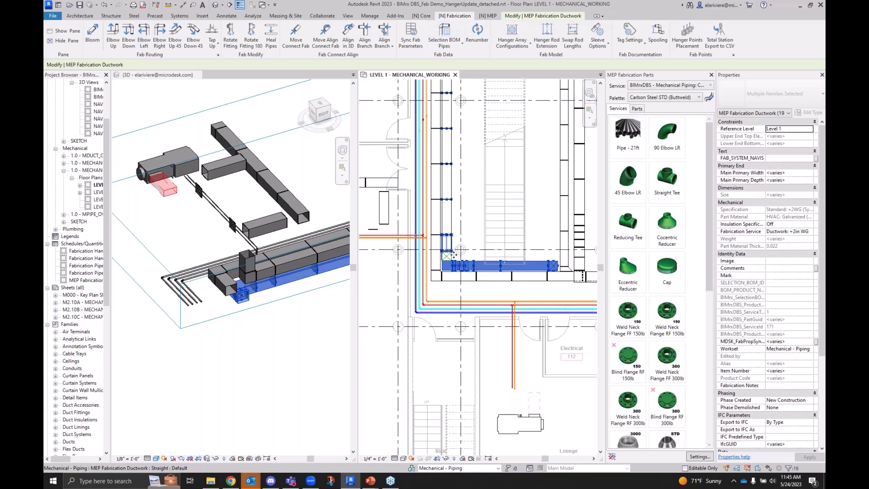
Place a hanger array along the selected lower duct run
{"action": "left_click", "coordinate": [520, 45]}
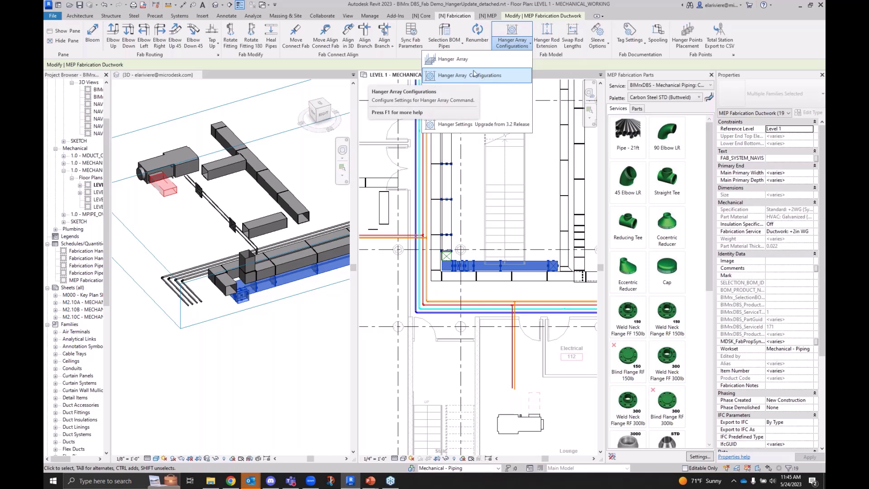
{"action": "left_click", "coordinate": [459, 73]}
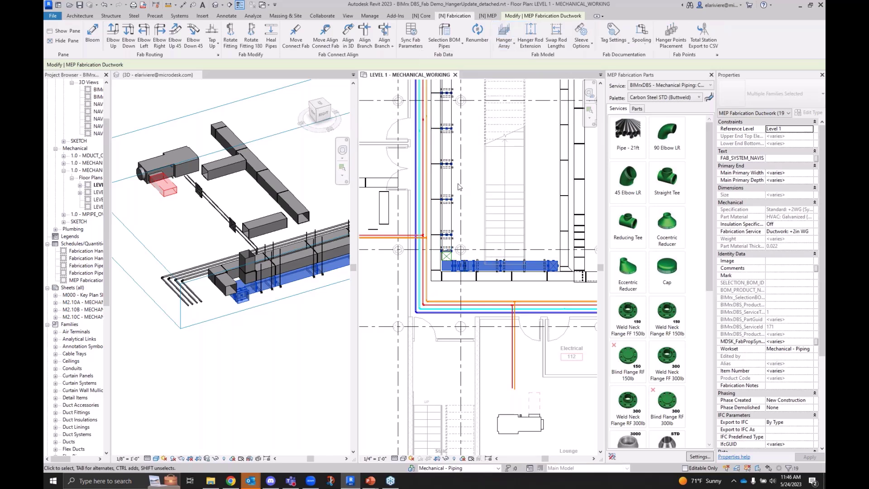
{"action": "scroll", "coordinate": [317, 267], "scroll_direction": "up", "scroll_amount": 4}
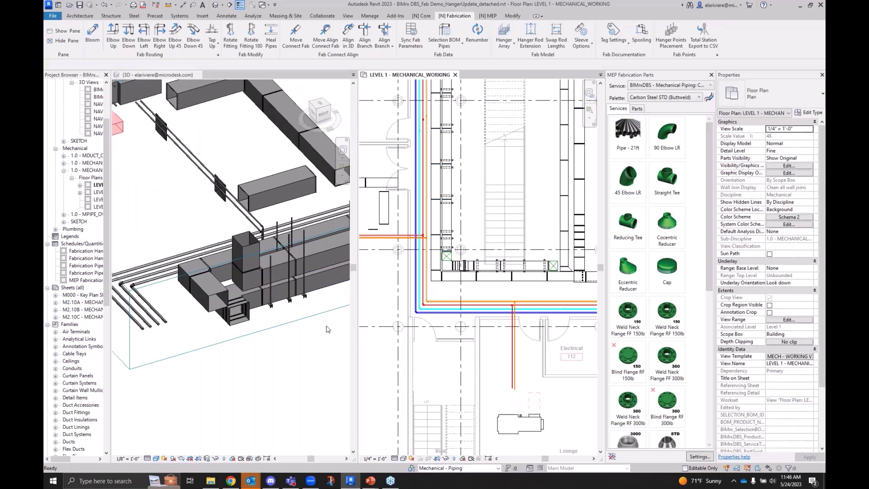
Select the connected upper duct run in the 3D view and inspect it in 3D and in the floor plan
{"action": "key", "text": "Tab"}
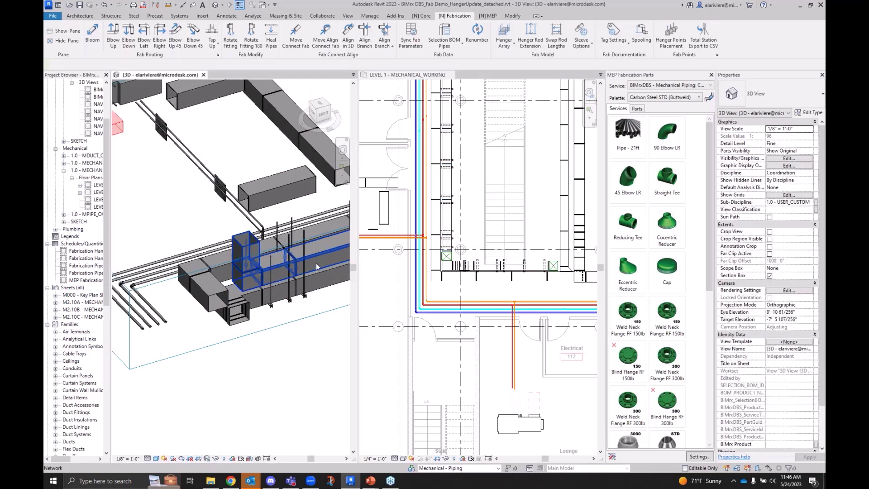
{"action": "left_click", "coordinate": [317, 267]}
{"action": "left_click", "coordinate": [403, 74]}
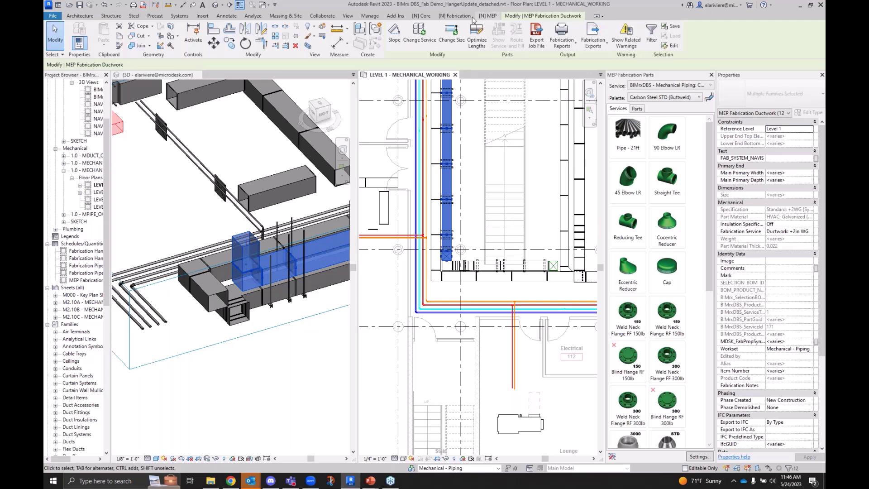
{"action": "left_click", "coordinate": [456, 15]}
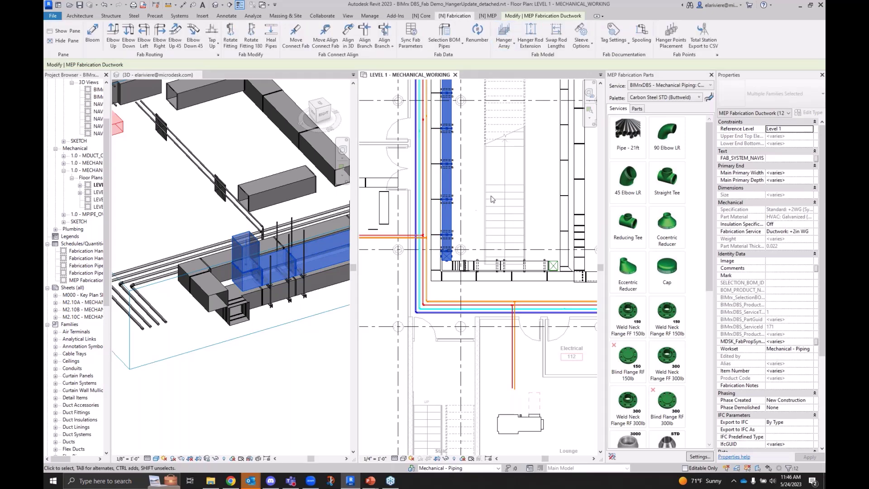
{"action": "middle_click_drag", "start_coordinate": [255, 312], "coordinate": [257, 302], "text": "shift"}
{"action": "left_click", "coordinate": [579, 168]}
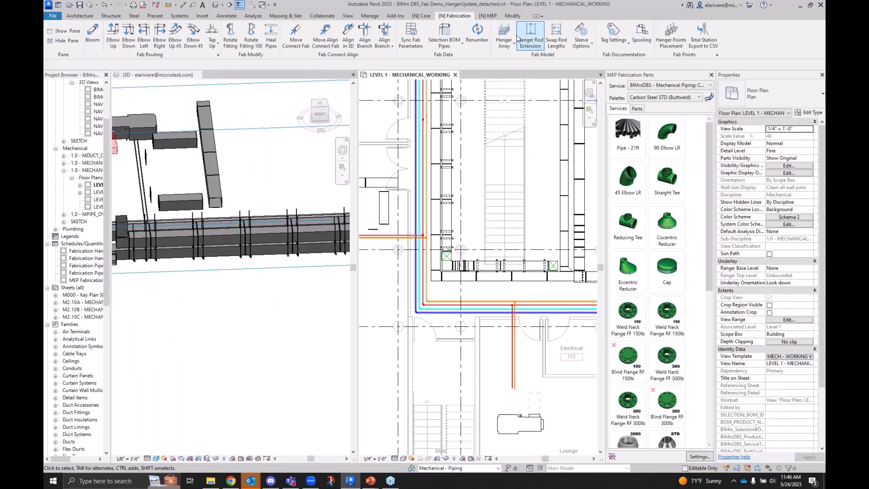
Look over the hanger placement commands and set the fabrication parts palette to Supports
{"action": "left_click", "coordinate": [507, 49]}
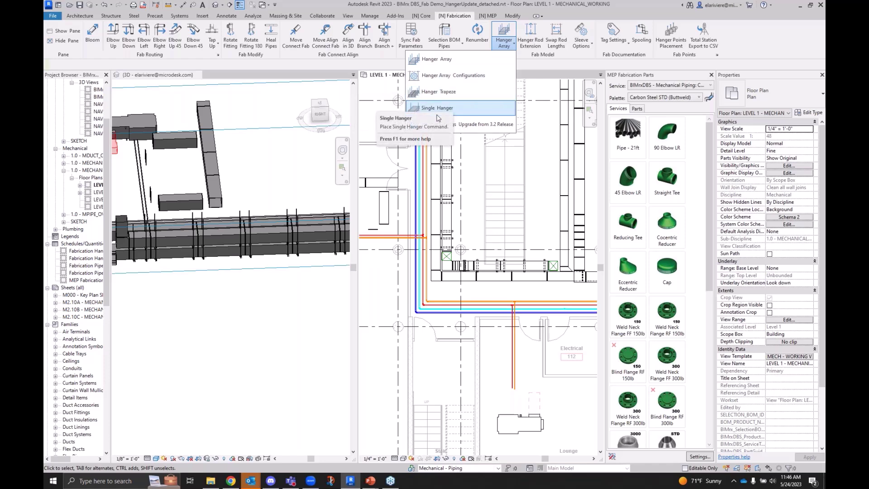
{"action": "left_click", "coordinate": [471, 194]}
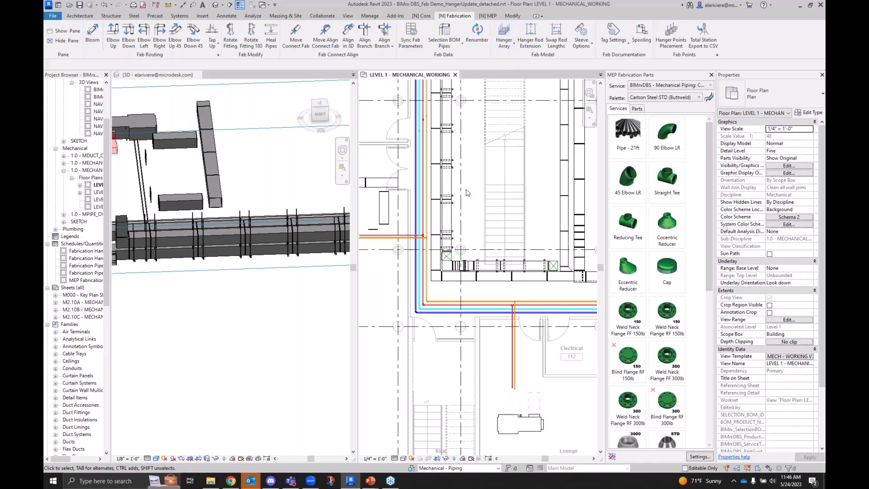
{"action": "scroll", "coordinate": [471, 195], "scroll_direction": "up", "scroll_amount": 3}
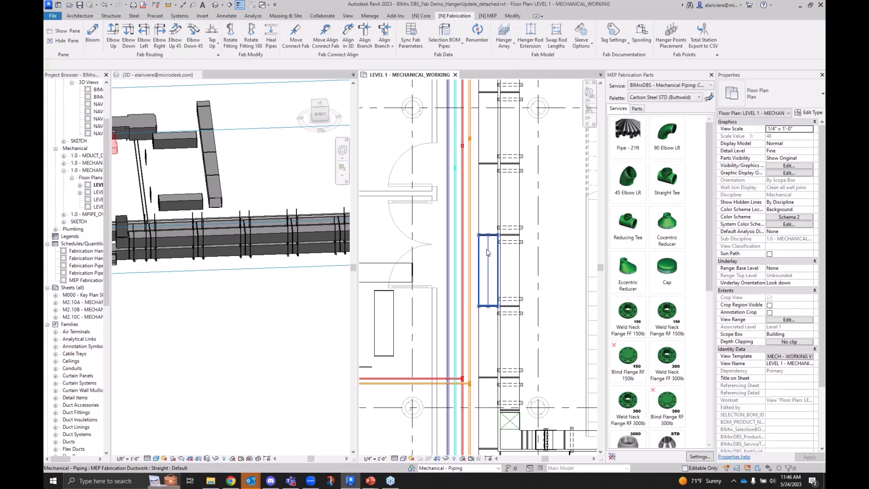
{"action": "left_click", "coordinate": [694, 99]}
{"action": "left_click", "coordinate": [665, 120]}
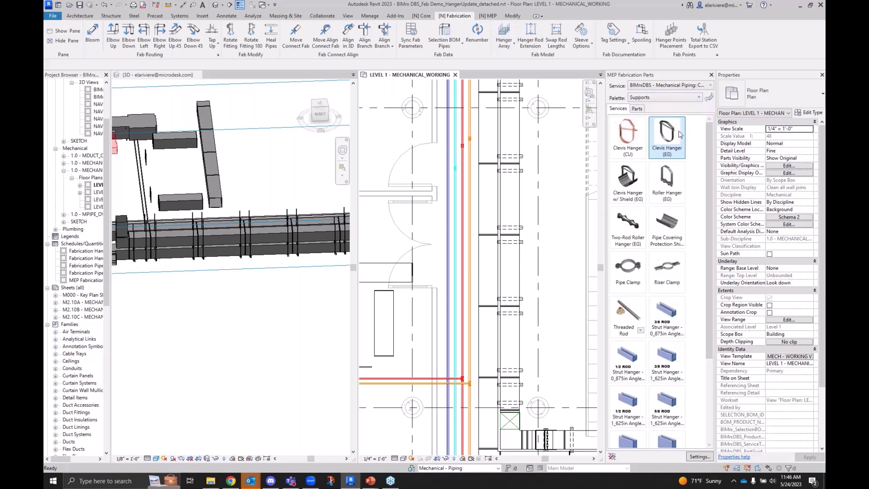
Place a single hanger on a straight piece of the unhung duct beside the hangered run in the floor plan
{"action": "left_click", "coordinate": [486, 272]}
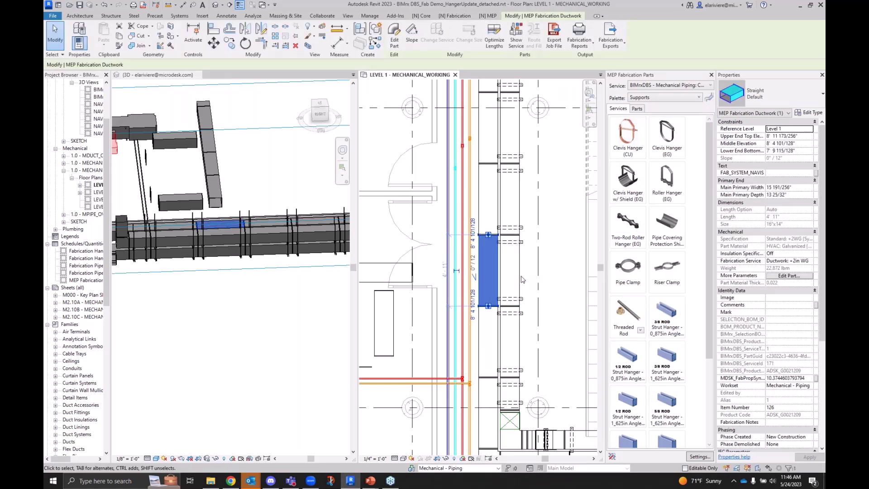
{"action": "scroll", "coordinate": [494, 258], "scroll_direction": "up", "scroll_amount": 2}
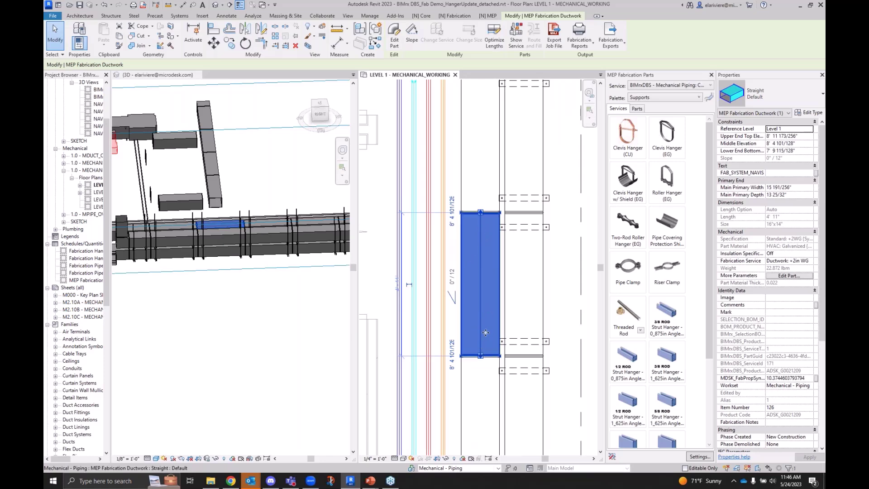
{"action": "key", "text": "Delete"}
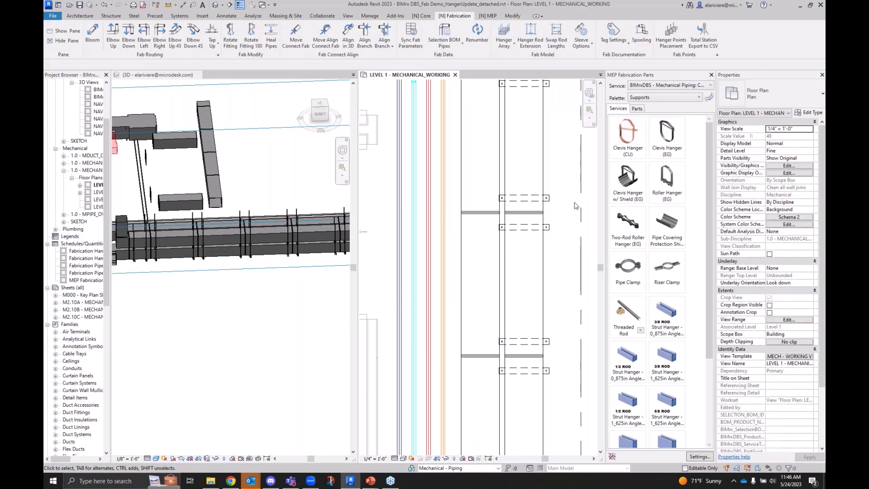
{"action": "left_click", "coordinate": [503, 42]}
{"action": "left_click", "coordinate": [464, 109]}
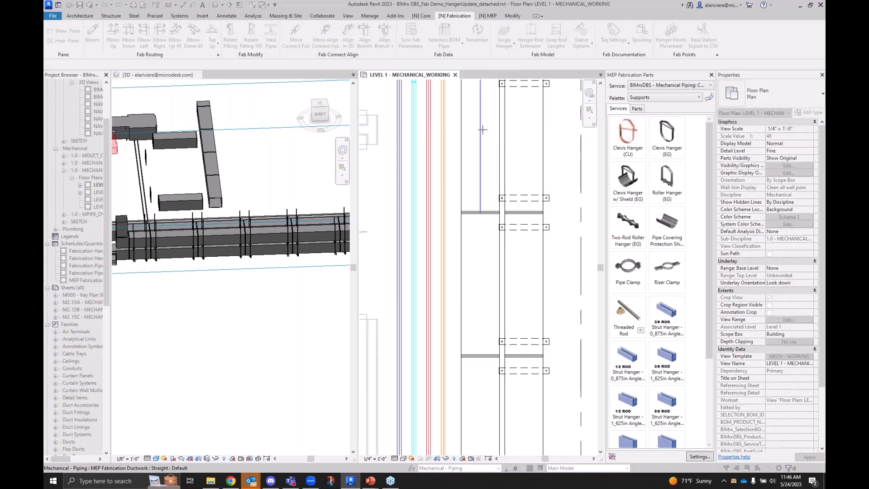
{"action": "left_click", "coordinate": [490, 129]}
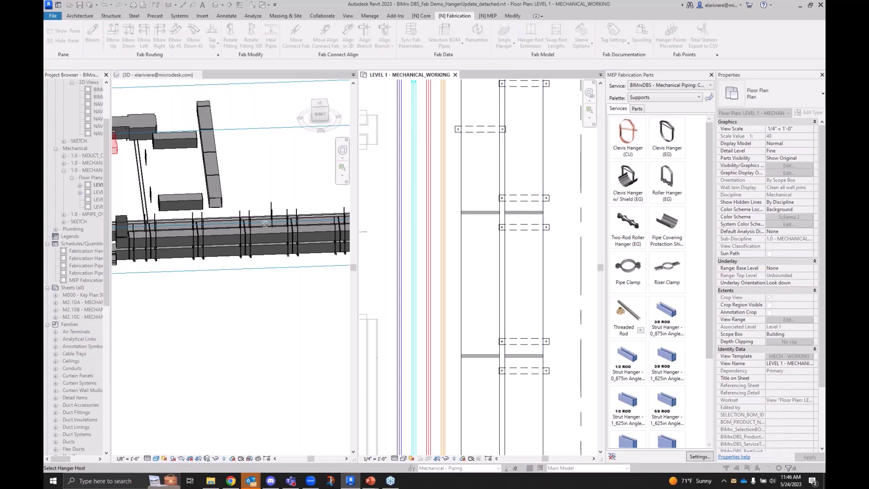
{"action": "left_click", "coordinate": [489, 175]}
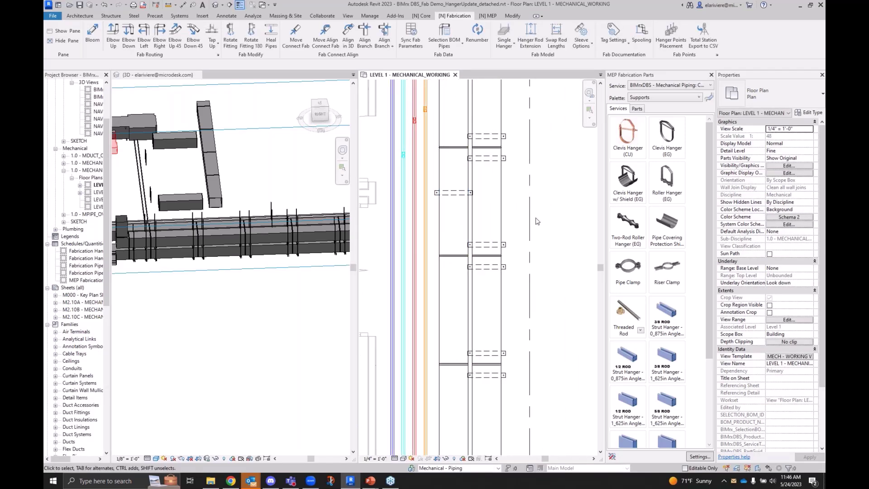
Remove the single hanger just placed on the unhung duct in the floor plan
{"action": "scroll", "coordinate": [538, 220], "scroll_direction": "up", "scroll_amount": 2}
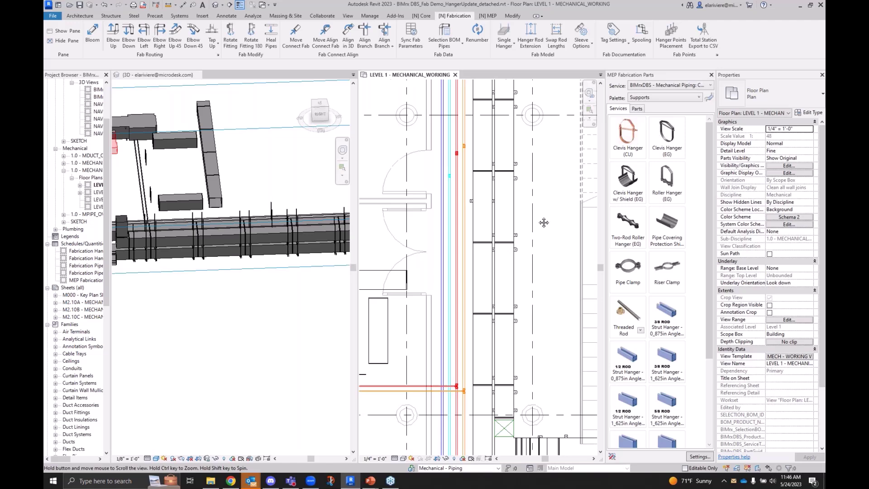
{"action": "left_click", "coordinate": [474, 224]}
{"action": "left_click", "coordinate": [588, 229]}
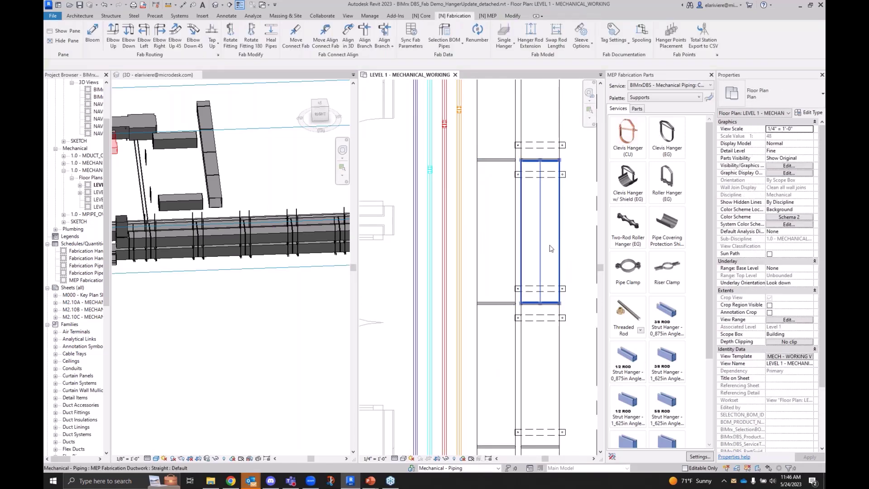
{"action": "scroll", "coordinate": [556, 217], "scroll_direction": "down", "scroll_amount": 2}
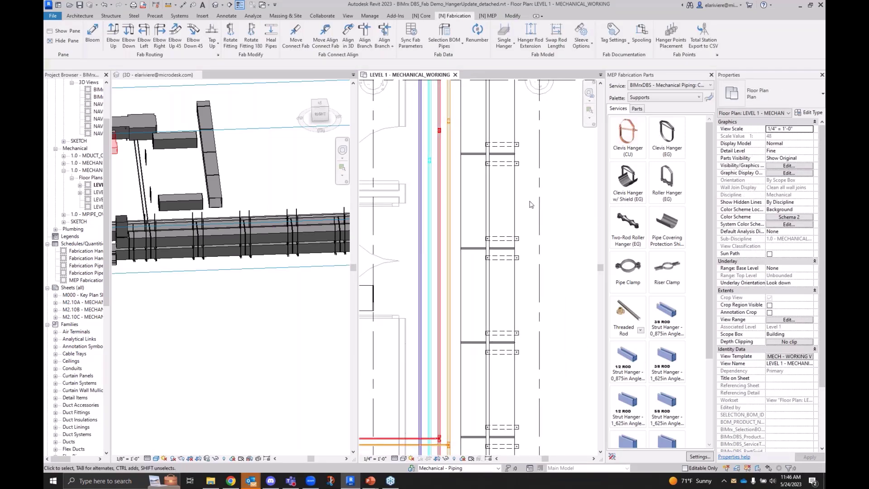
Widen the 3D view beside the floor plan and bring the ductwork with its hangers into close view
{"action": "left_click", "coordinate": [511, 45]}
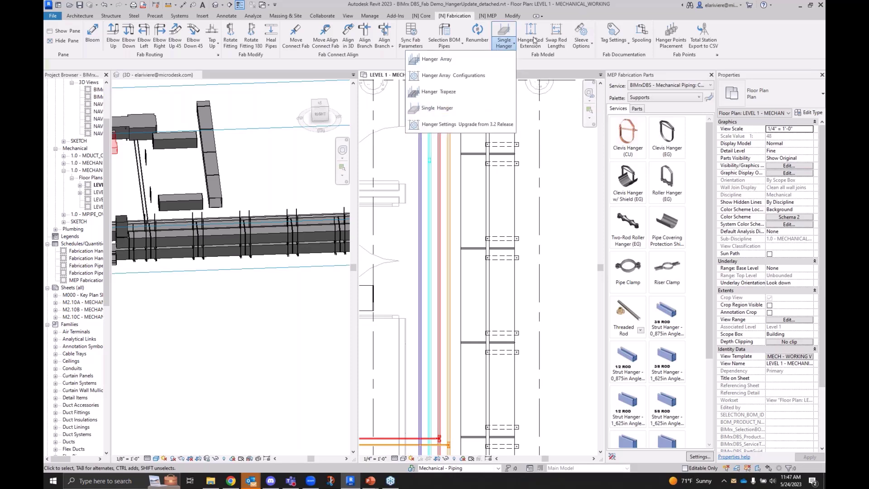
{"action": "left_click", "coordinate": [232, 300]}
{"action": "scroll", "coordinate": [233, 300], "scroll_direction": "down", "scroll_amount": 3}
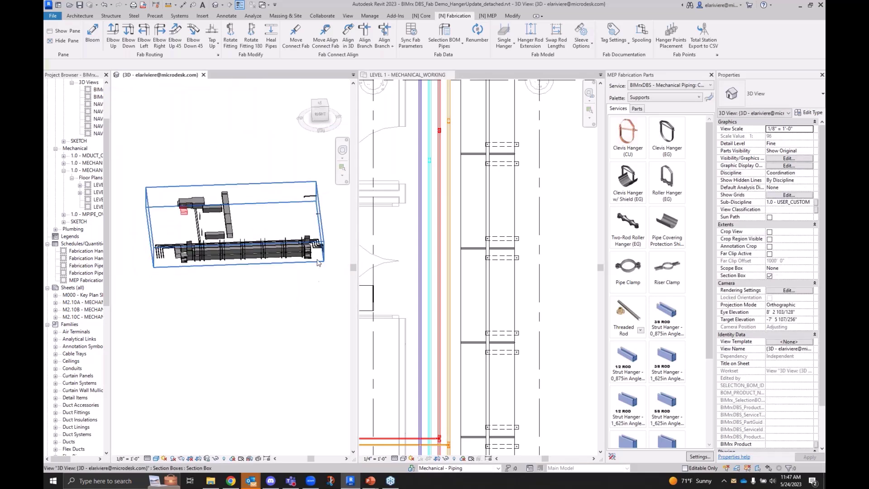
{"action": "left_click_drag", "start_coordinate": [358, 248], "coordinate": [461, 248]}
{"action": "middle_click_drag", "start_coordinate": [316, 309], "coordinate": [403, 270], "text": "shift"}
{"action": "scroll", "coordinate": [317, 287], "scroll_direction": "up", "scroll_amount": 5}
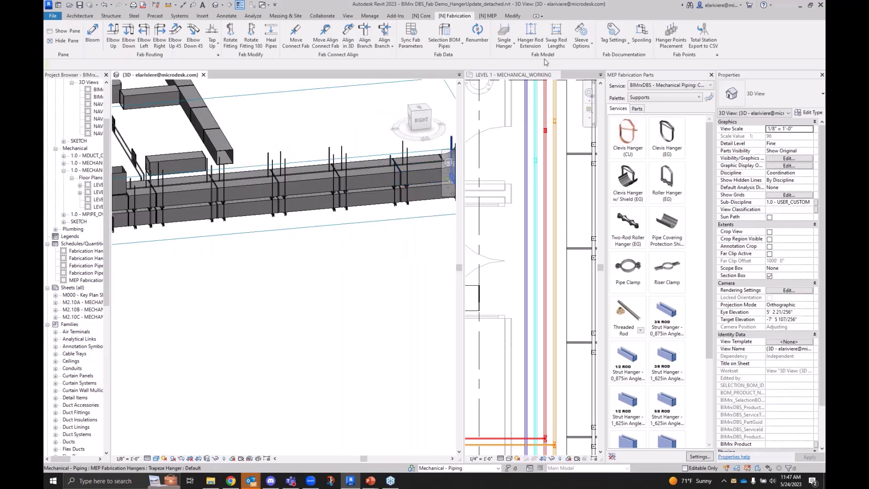
{"action": "left_click", "coordinate": [531, 43]}
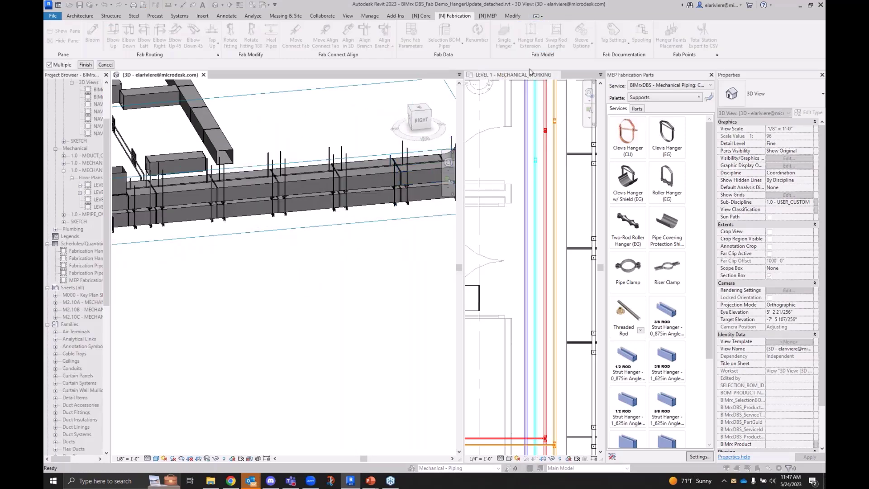
{"action": "scroll", "coordinate": [420, 279], "scroll_direction": "down", "scroll_amount": 4}
{"action": "middle_click_drag", "start_coordinate": [420, 279], "coordinate": [397, 268], "text": "shift"}
{"action": "key", "text": "Escape"}
Select a trapeze hanger under the lower duct, examine its rods and bracket against both stacked ducts, and clear the selection
{"action": "scroll", "coordinate": [349, 233], "scroll_direction": "up", "scroll_amount": 3}
{"action": "middle_click_drag", "start_coordinate": [348, 233], "coordinate": [342, 261], "text": "shift"}
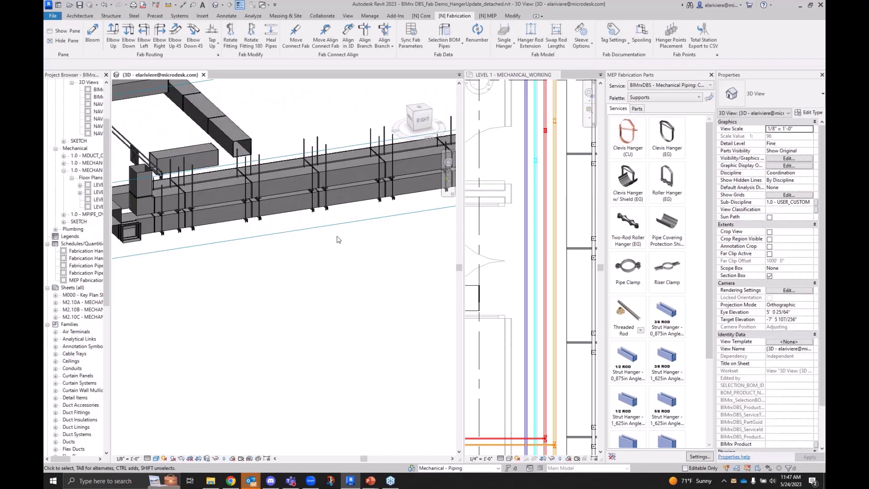
{"action": "scroll", "coordinate": [339, 215], "scroll_direction": "up", "scroll_amount": 2}
{"action": "scroll", "coordinate": [341, 258], "scroll_direction": "up", "scroll_amount": 3}
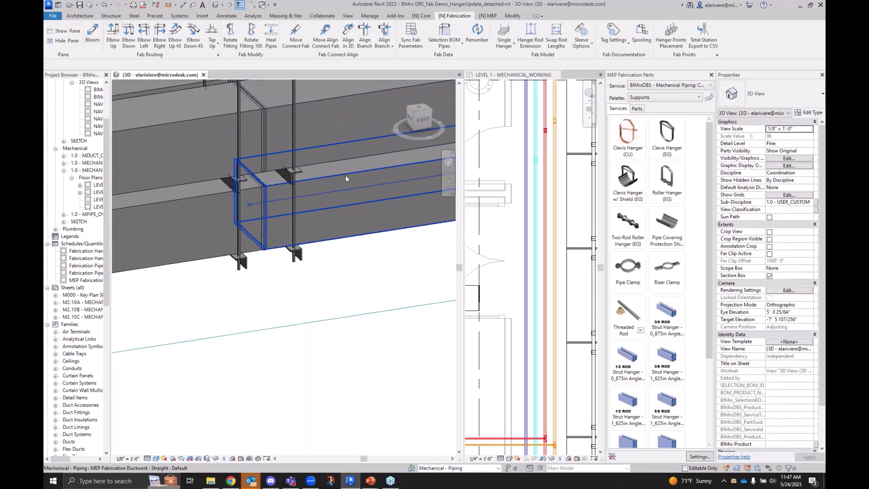
{"action": "left_click", "coordinate": [295, 259]}
{"action": "middle_click_drag", "start_coordinate": [322, 320], "coordinate": [259, 295], "text": "shift"}
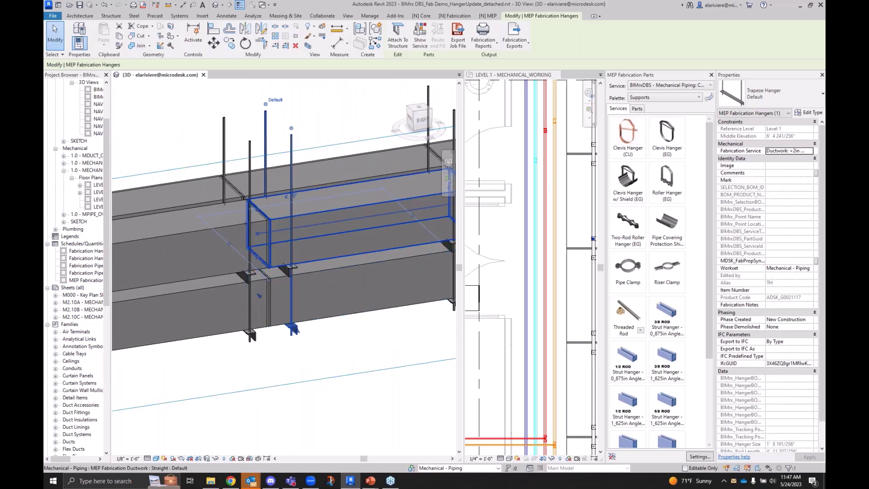
{"action": "left_click_drag", "start_coordinate": [283, 317], "coordinate": [285, 270]}
{"action": "left_click_drag", "start_coordinate": [294, 233], "coordinate": [307, 347]}
{"action": "scroll", "coordinate": [288, 330], "scroll_direction": "up", "scroll_amount": 4}
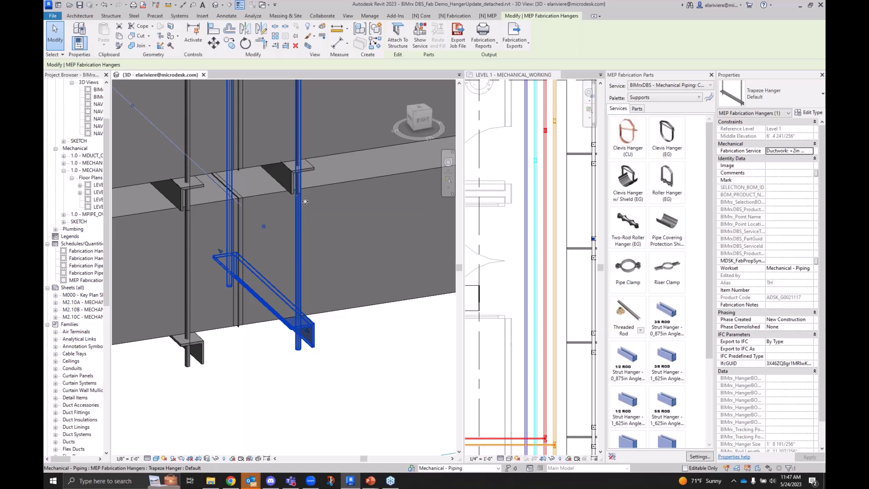
{"action": "left_click", "coordinate": [343, 362]}
{"action": "left_click", "coordinate": [367, 369]}
{"action": "scroll", "coordinate": [319, 316], "scroll_direction": "down", "scroll_amount": 3}
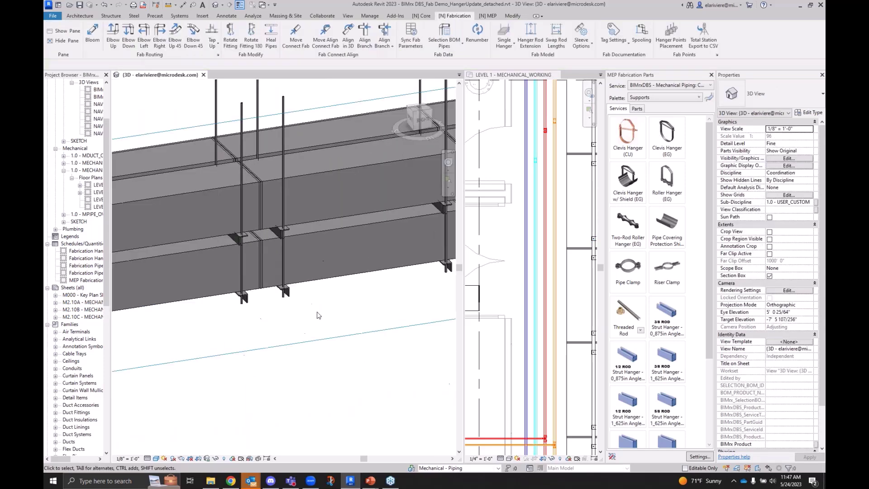
Start Hanger Rod Extension for all trapeze hangers along the stacked duct runs
{"action": "scroll", "coordinate": [288, 299], "scroll_direction": "down", "scroll_amount": 5}
{"action": "middle_click_drag", "start_coordinate": [350, 340], "coordinate": [319, 297], "text": "shift"}
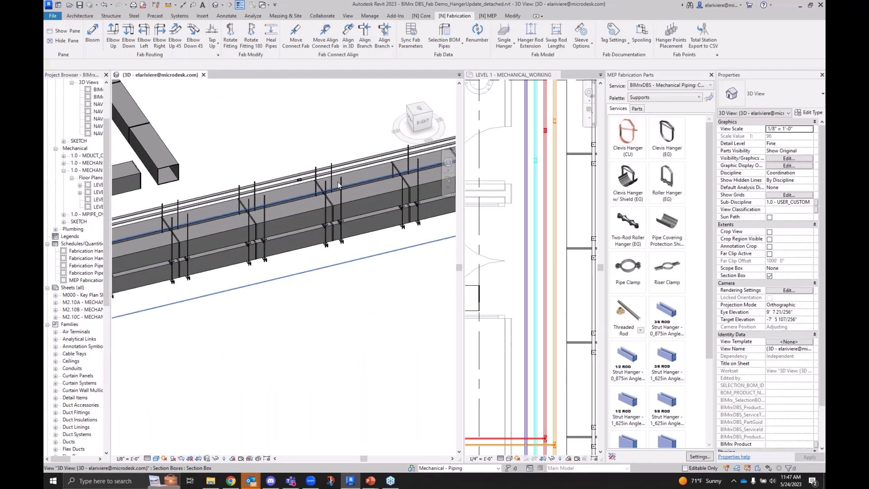
{"action": "scroll", "coordinate": [358, 247], "scroll_direction": "down", "scroll_amount": 5}
{"action": "middle_click_drag", "start_coordinate": [355, 257], "coordinate": [346, 247], "text": "shift"}
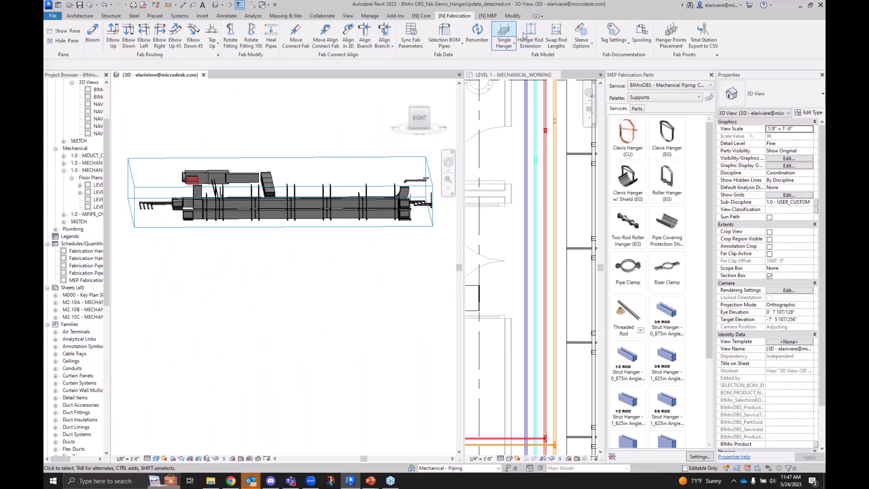
{"action": "left_click", "coordinate": [504, 35]}
{"action": "left_click_drag", "start_coordinate": [398, 303], "coordinate": [178, 221]}
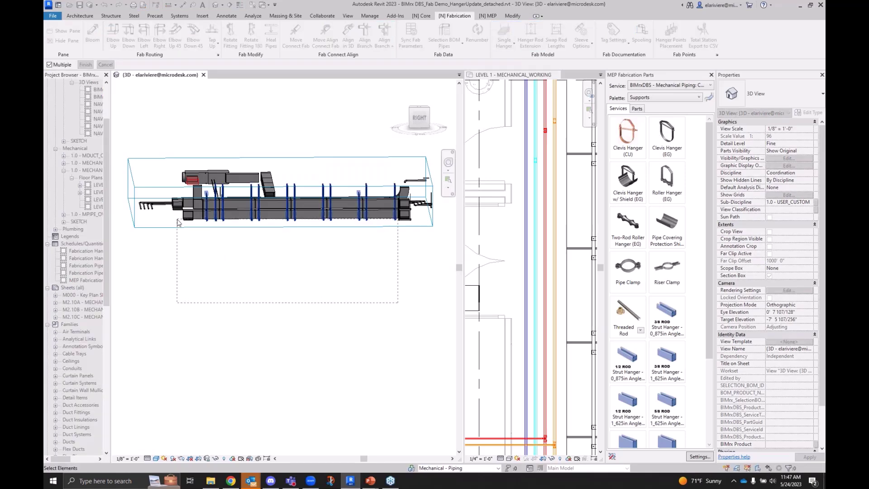
{"action": "left_click", "coordinate": [88, 66]}
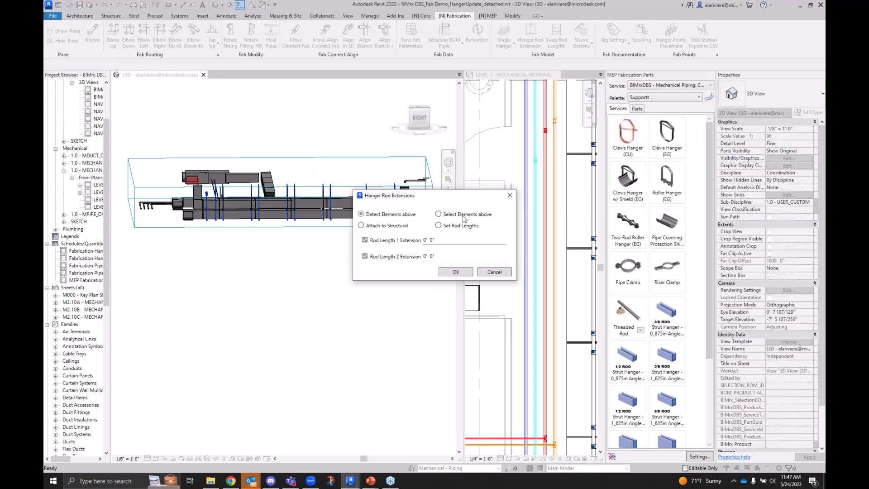
Set the Hanger Rod Extensions to Select Elements above and confirm the object selection for the trapeze hangers on the stacked ducts
{"action": "left_click_drag", "start_coordinate": [430, 202], "coordinate": [570, 172]}
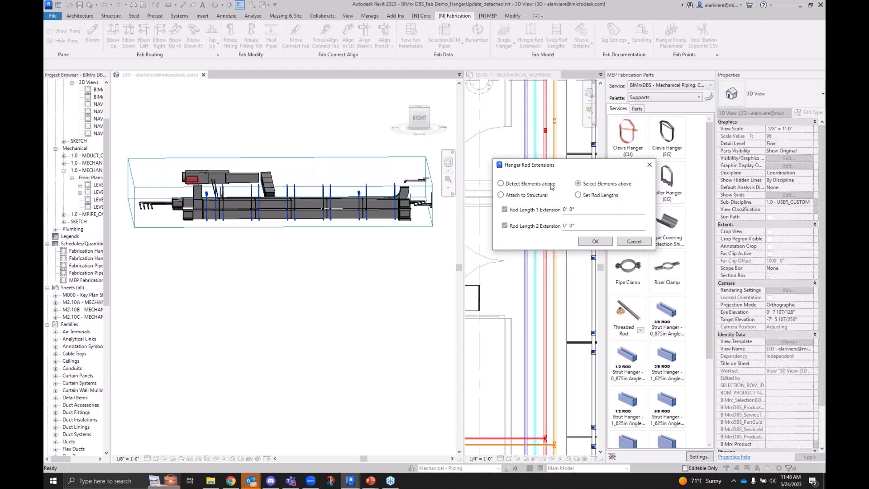
{"action": "left_click", "coordinate": [595, 241]}
{"action": "scroll", "coordinate": [398, 201], "scroll_direction": "up", "scroll_amount": 4}
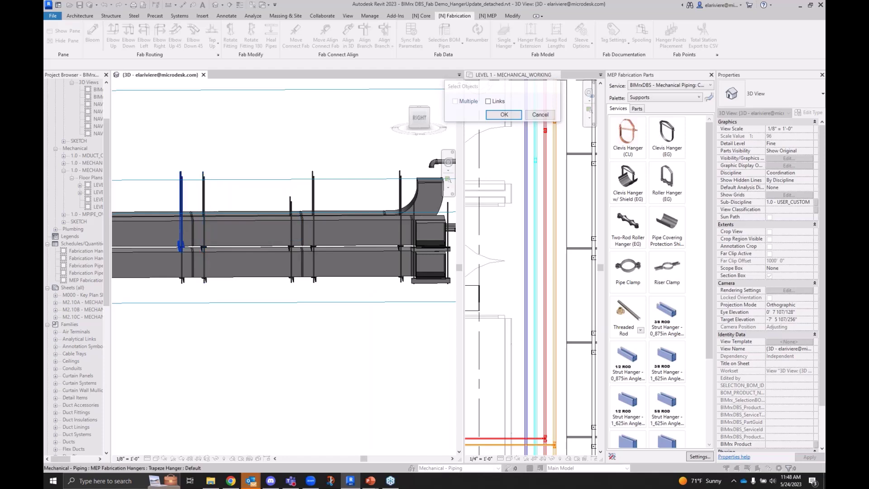
{"action": "scroll", "coordinate": [346, 198], "scroll_direction": "down", "scroll_amount": 3}
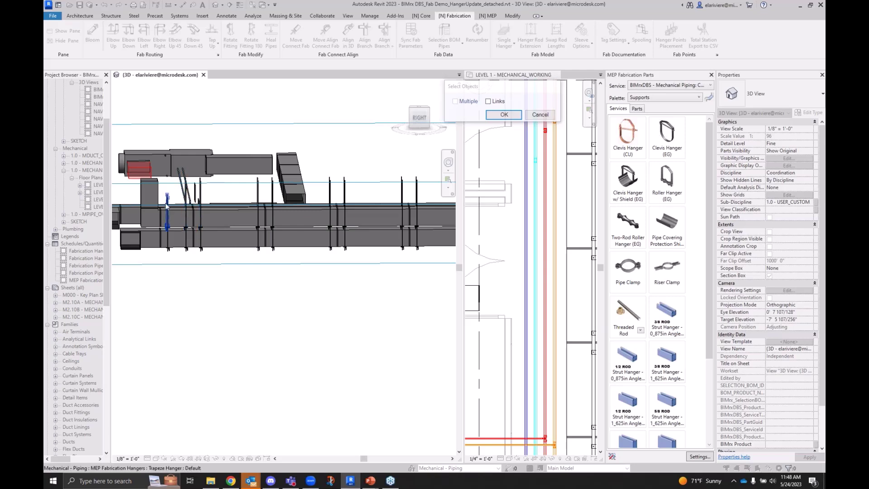
{"action": "scroll", "coordinate": [197, 213], "scroll_direction": "down", "scroll_amount": 2}
{"action": "middle_click_drag", "start_coordinate": [197, 205], "coordinate": [270, 229], "text": "shift"}
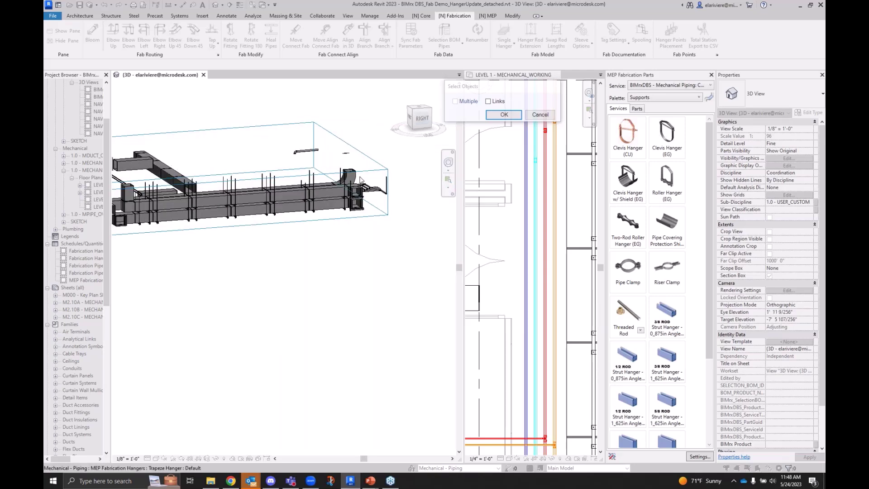
{"action": "left_click", "coordinate": [503, 115]}
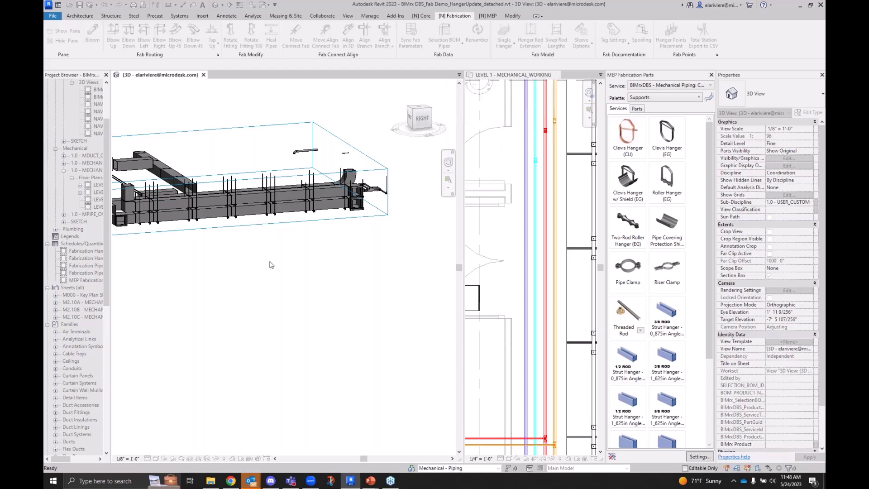
Examine the lower trapeze hangers' rods in close-up, select one hanger to check it, and clear the selection
{"action": "scroll", "coordinate": [304, 217], "scroll_direction": "up", "scroll_amount": 5}
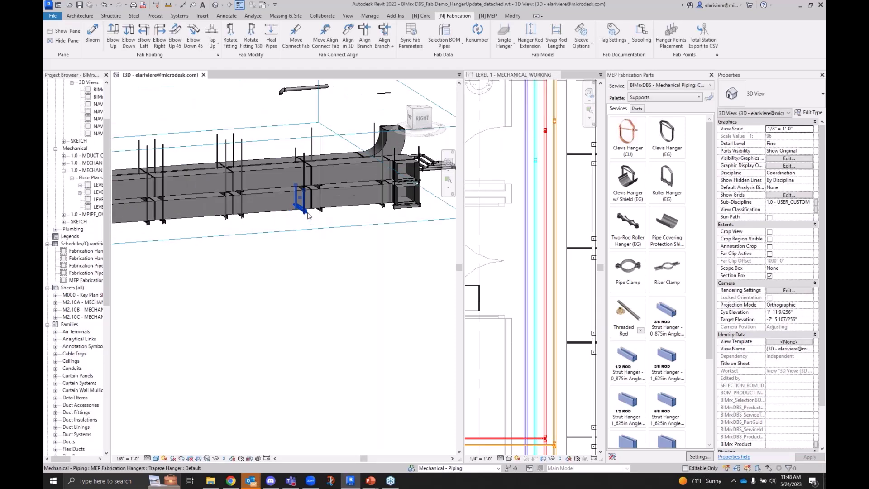
{"action": "mouse_move", "coordinate": [308, 215]}
{"action": "middle_mouse_down"}
{"action": "mouse_move", "coordinate": [296, 217]}
{"action": "mouse_move", "coordinate": [318, 212]}
{"action": "middle_mouse_up"}
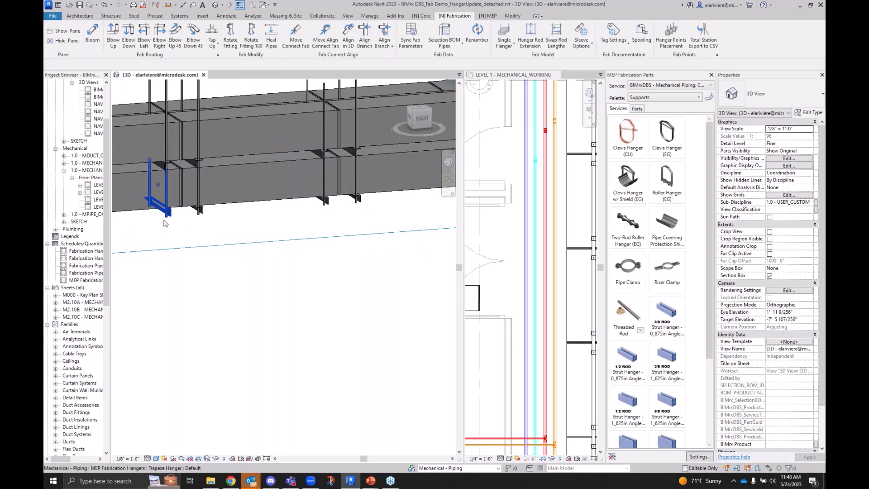
{"action": "left_click", "coordinate": [197, 217]}
{"action": "middle_click_drag", "start_coordinate": [238, 226], "coordinate": [288, 260], "text": "shift"}
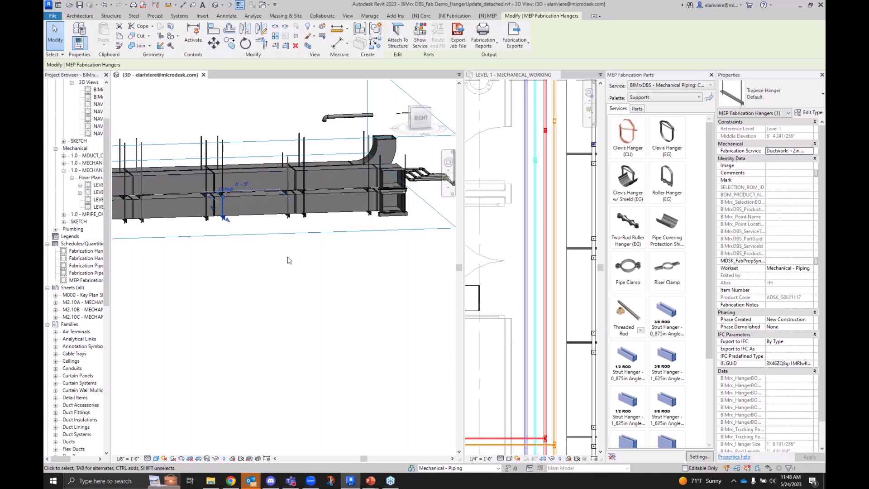
{"action": "left_click", "coordinate": [287, 259]}
{"action": "middle_click_drag", "start_coordinate": [287, 258], "coordinate": [337, 290], "text": "shift"}
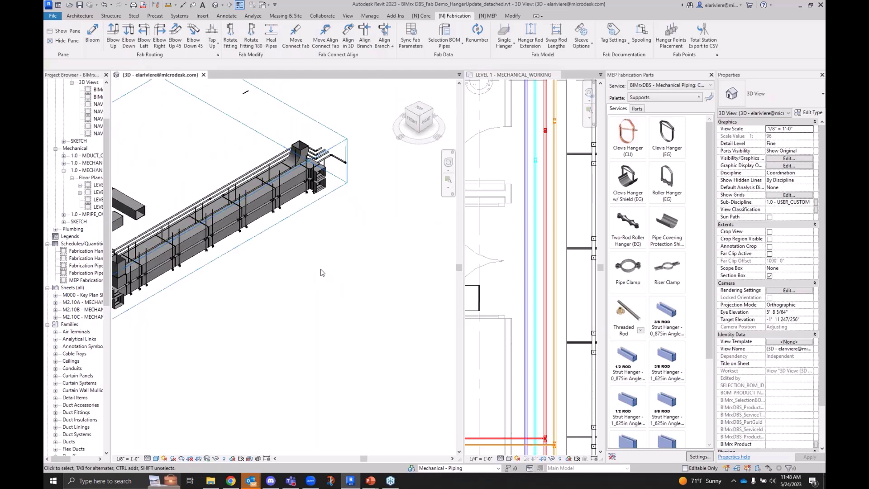
{"action": "left_click", "coordinate": [536, 37]}
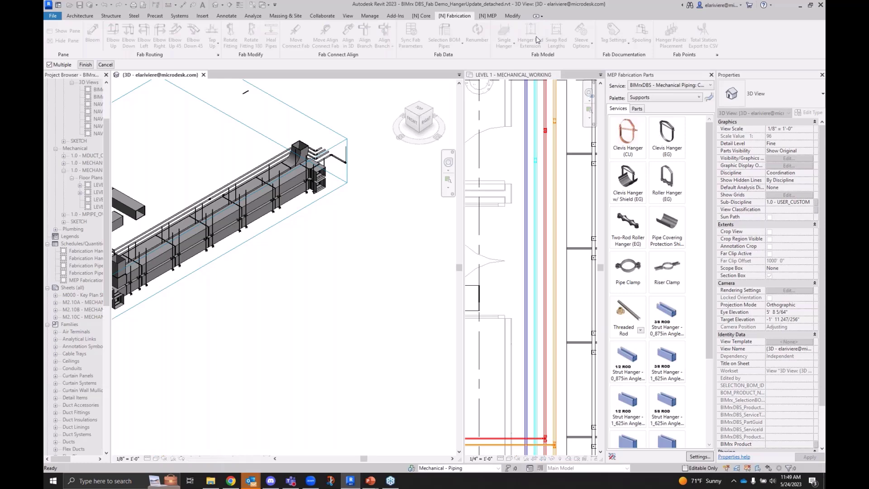
{"action": "key", "text": "Escape"}
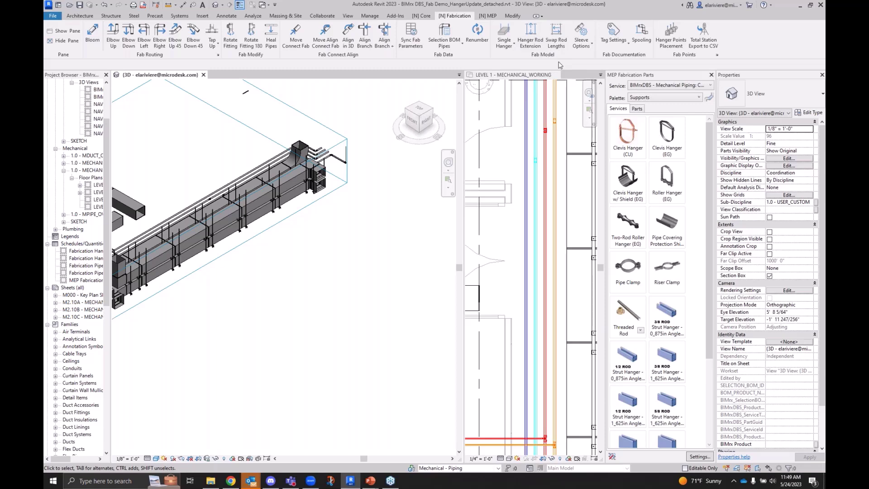
{"action": "middle_click_drag", "start_coordinate": [344, 217], "coordinate": [273, 253], "text": "shift"}
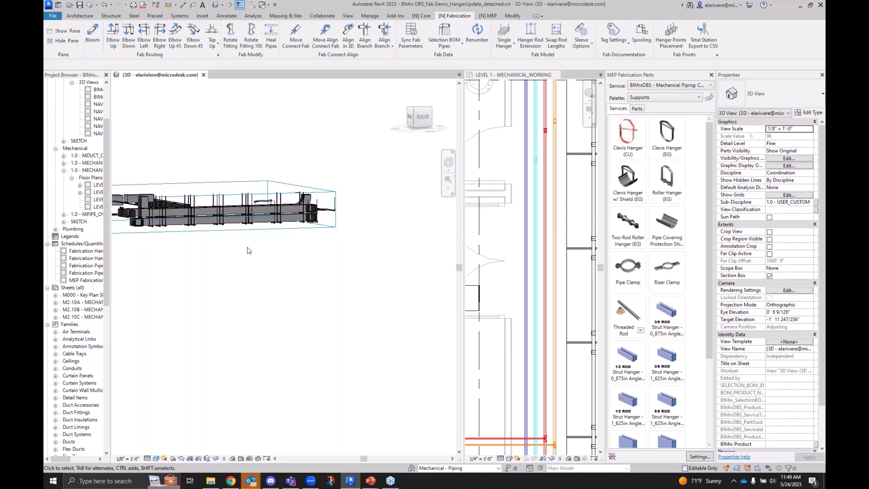
{"action": "scroll", "coordinate": [212, 213], "scroll_direction": "up", "scroll_amount": 5}
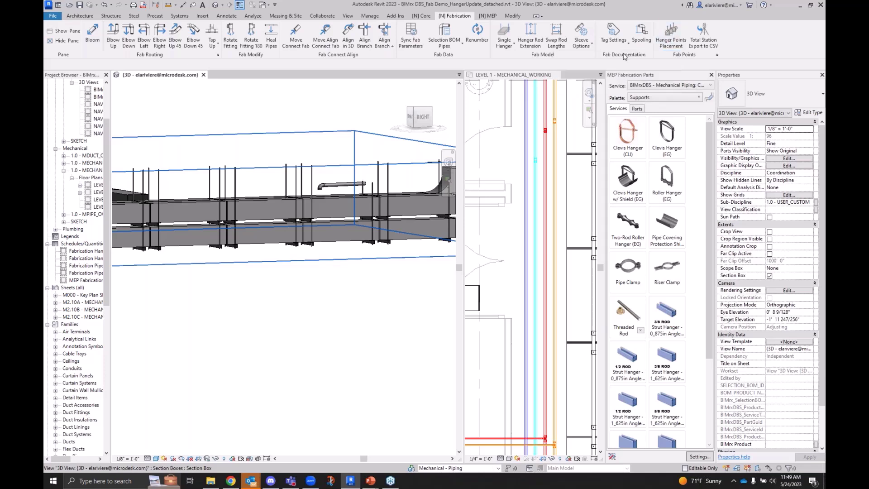
{"action": "left_click", "coordinate": [118, 103]}
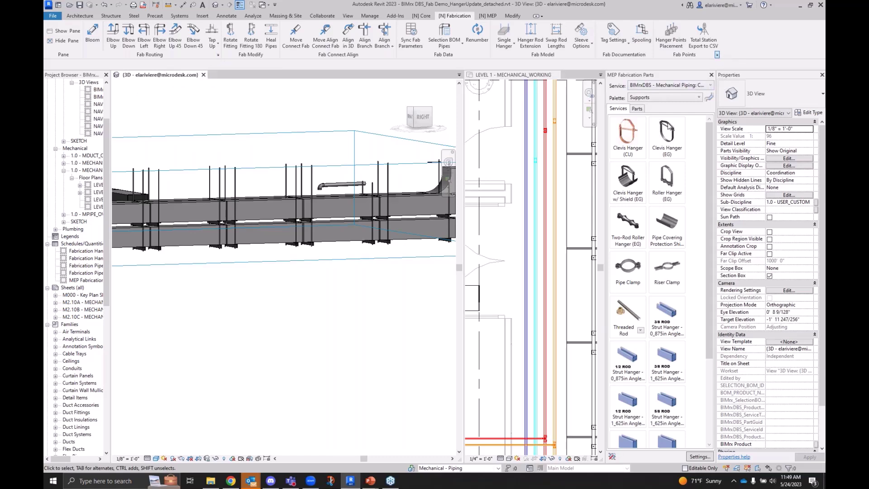
Open the Naviate fabrication settings and review the Fabrication Duct, Fabrication Pipe and Fabrication Containment Items options
{"action": "left_click", "coordinate": [717, 54]}
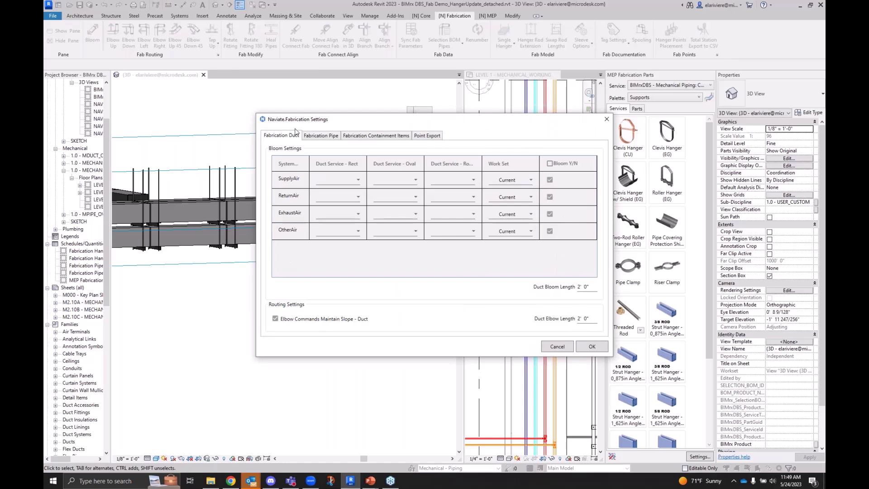
{"action": "left_click", "coordinate": [319, 136]}
{"action": "left_click", "coordinate": [357, 135]}
{"action": "left_click", "coordinate": [324, 136]}
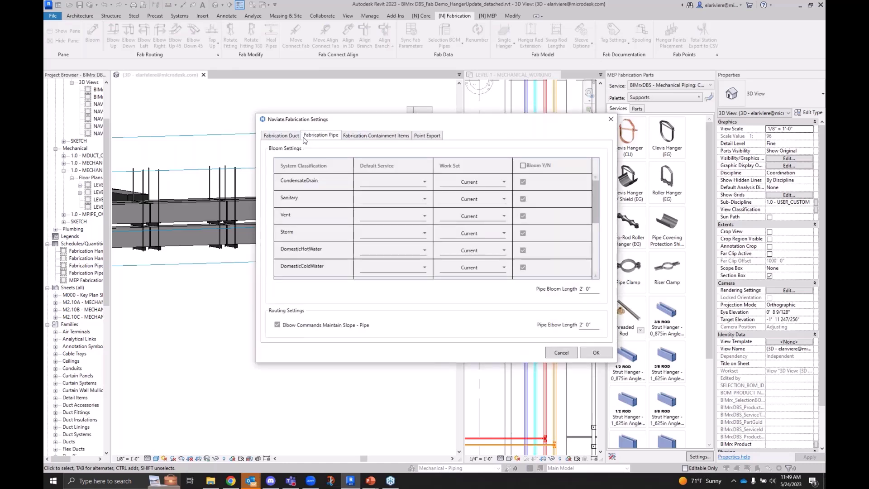
{"action": "left_click", "coordinate": [293, 137]}
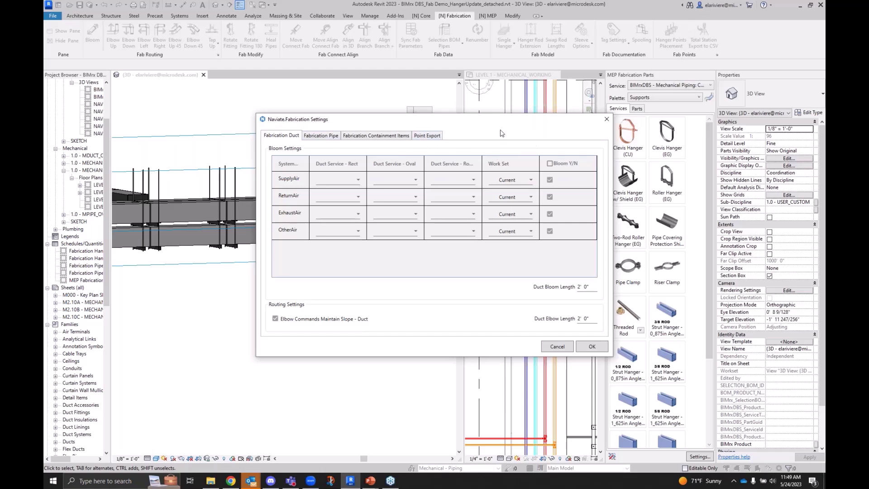
Review the hanger and point parameters available for Point Export and close the fabrication settings without changes
{"action": "left_click", "coordinate": [427, 137]}
{"action": "left_click_drag", "start_coordinate": [474, 121], "coordinate": [430, 117]}
{"action": "scroll", "coordinate": [379, 253], "scroll_direction": "down", "scroll_amount": 3}
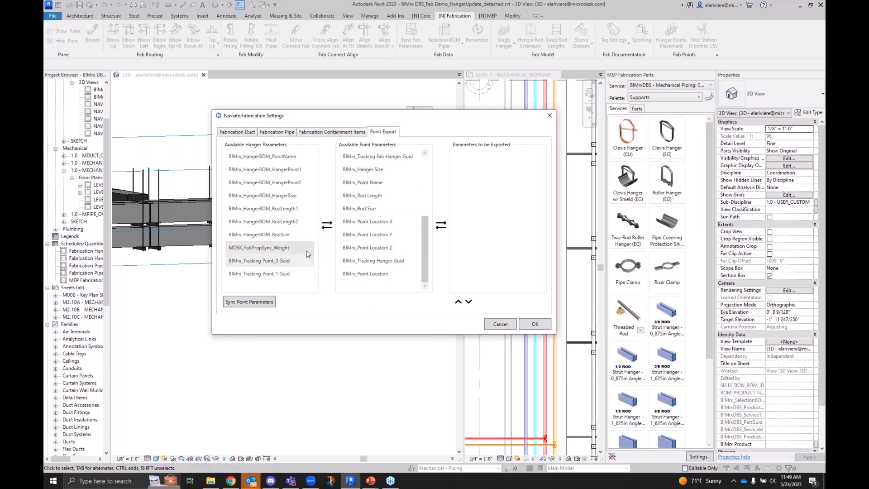
{"action": "left_click", "coordinate": [262, 208]}
{"action": "left_click", "coordinate": [263, 195], "text": "ctrl"}
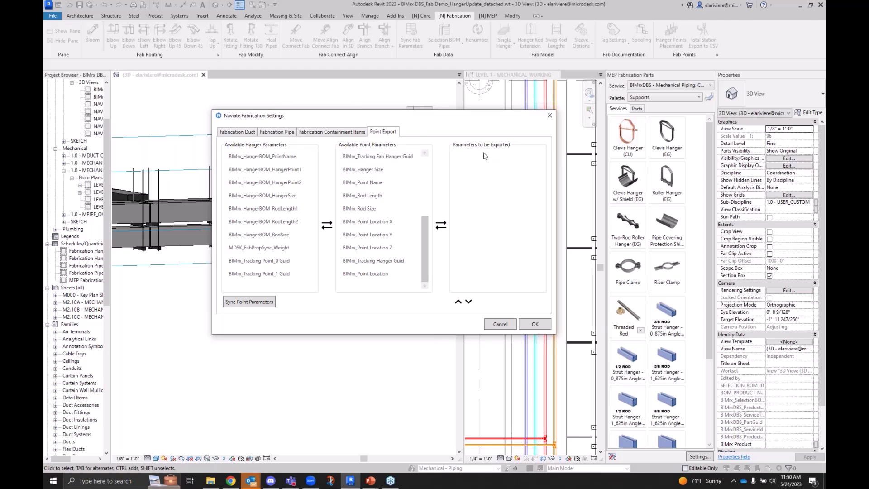
{"action": "left_click", "coordinate": [274, 183]}
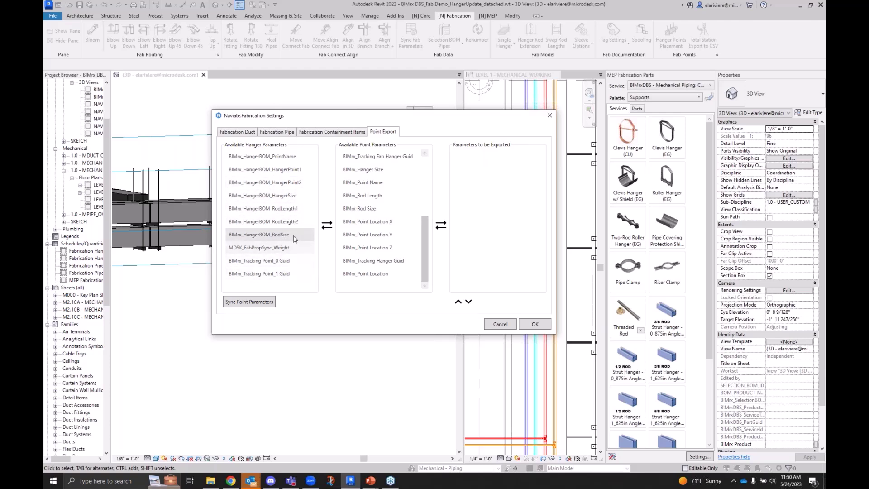
{"action": "left_click", "coordinate": [288, 158]}
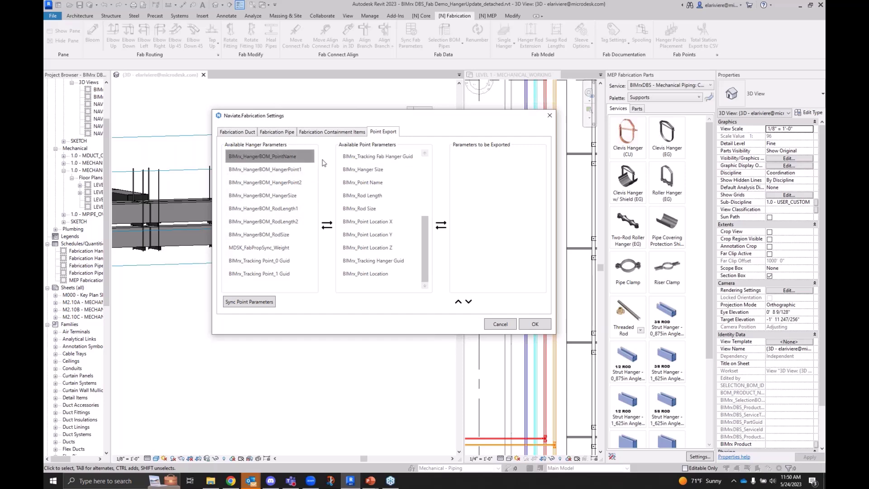
{"action": "left_click", "coordinate": [549, 117]}
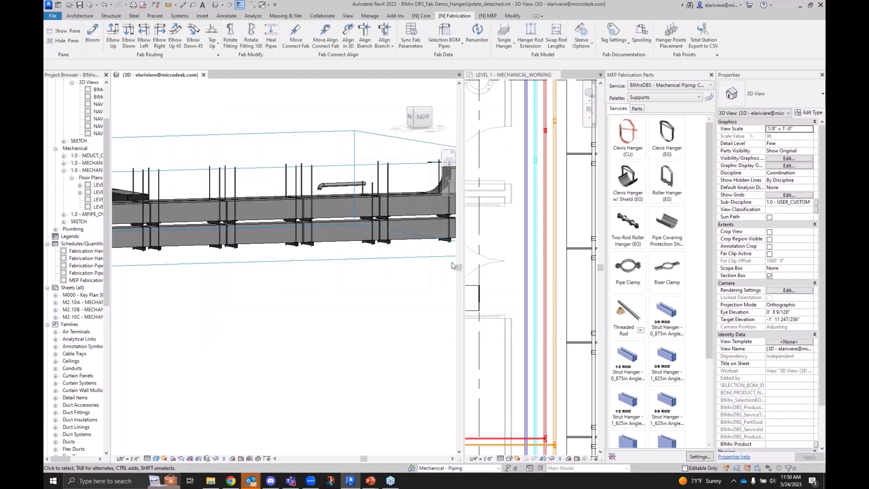
Select a trapeze hanger under the upper duct and show its Fabrication Properties wide enough to read the values
{"action": "left_click", "coordinate": [298, 246]}
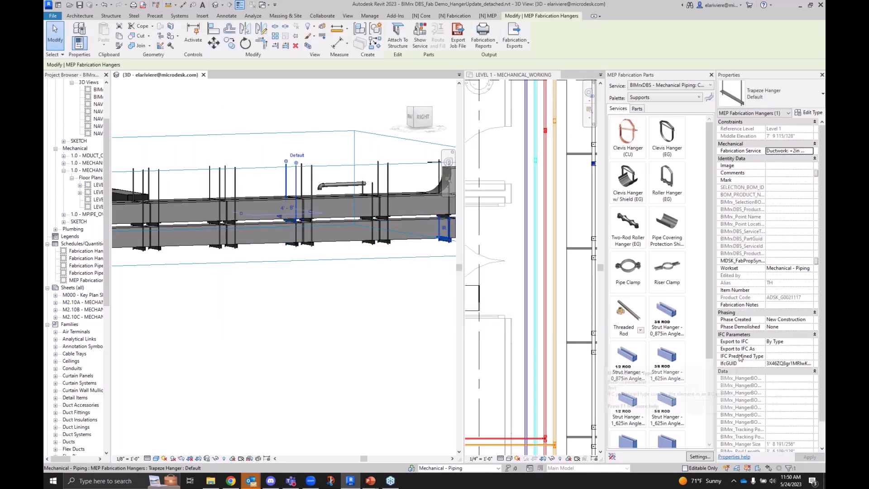
{"action": "left_click", "coordinate": [454, 16]}
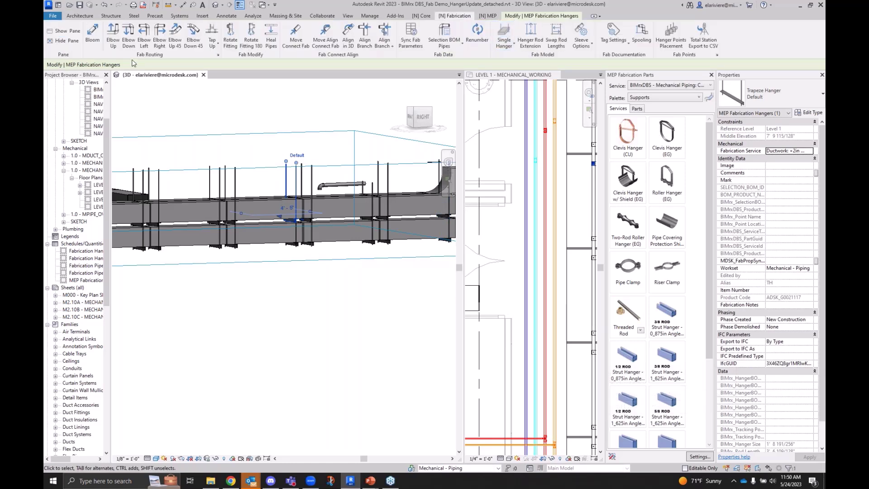
{"action": "left_click", "coordinate": [65, 31]}
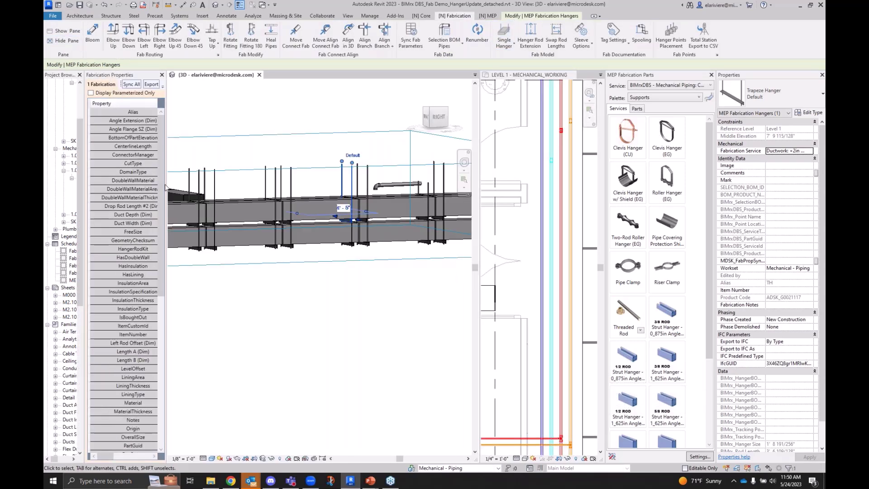
{"action": "left_click_drag", "start_coordinate": [285, 188], "coordinate": [318, 189]}
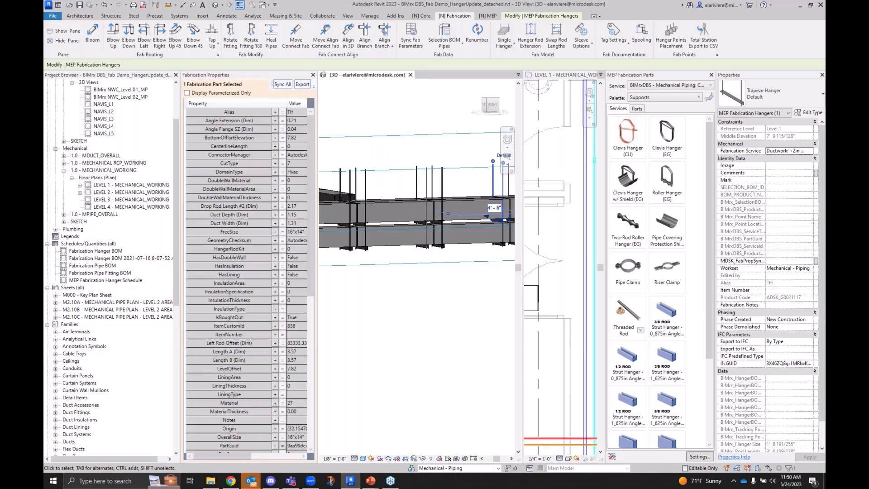
{"action": "left_click_drag", "start_coordinate": [181, 258], "coordinate": [107, 259]}
Add the hanger's ServiceName property as a parameter, check it in the hanger's properties, and close the Fabrication Properties
{"action": "scroll", "coordinate": [244, 261], "scroll_direction": "down", "scroll_amount": 10}
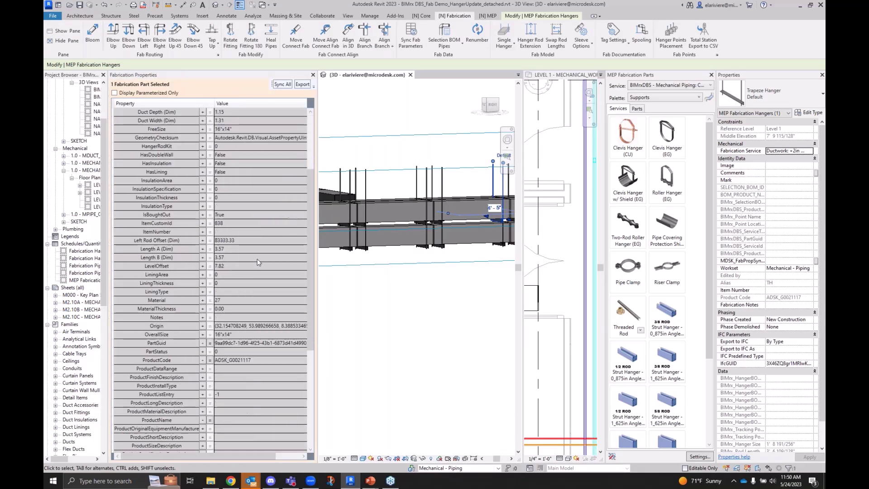
{"action": "scroll", "coordinate": [247, 268], "scroll_direction": "down", "scroll_amount": 1}
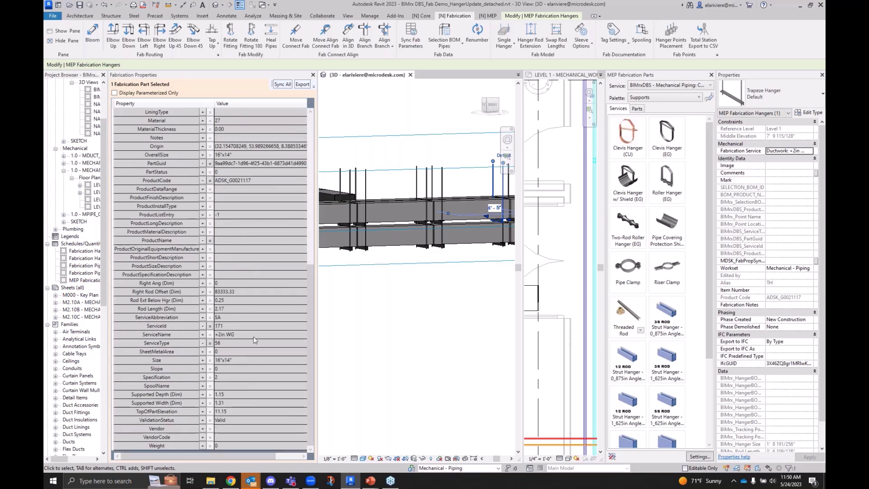
{"action": "left_click", "coordinate": [202, 336]}
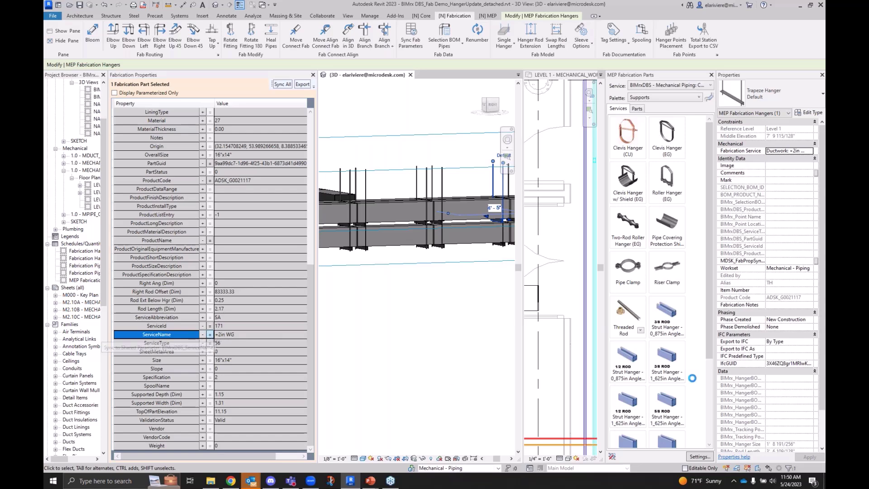
{"action": "scroll", "coordinate": [753, 369], "scroll_direction": "down", "scroll_amount": 1}
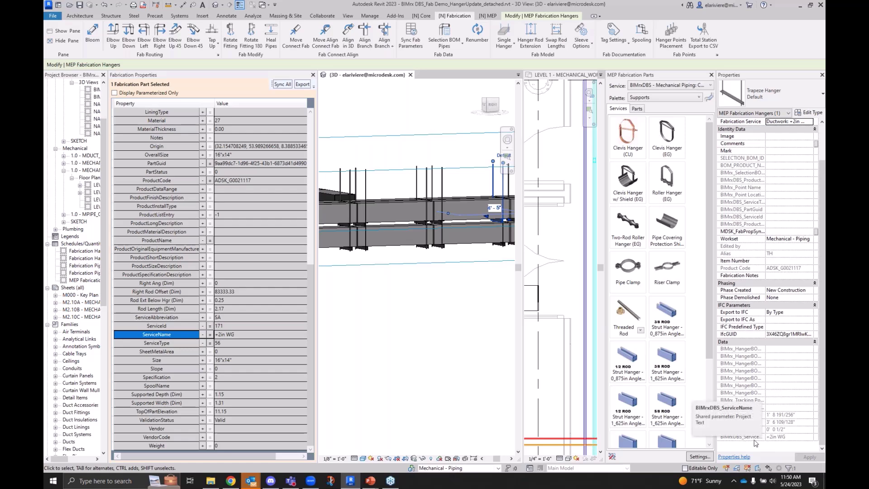
{"action": "left_click", "coordinate": [469, 378]}
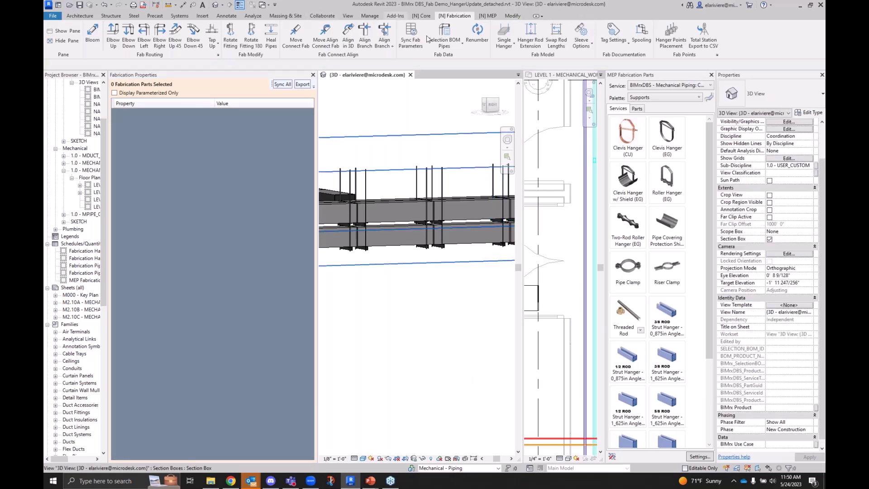
{"action": "left_click", "coordinate": [313, 74]}
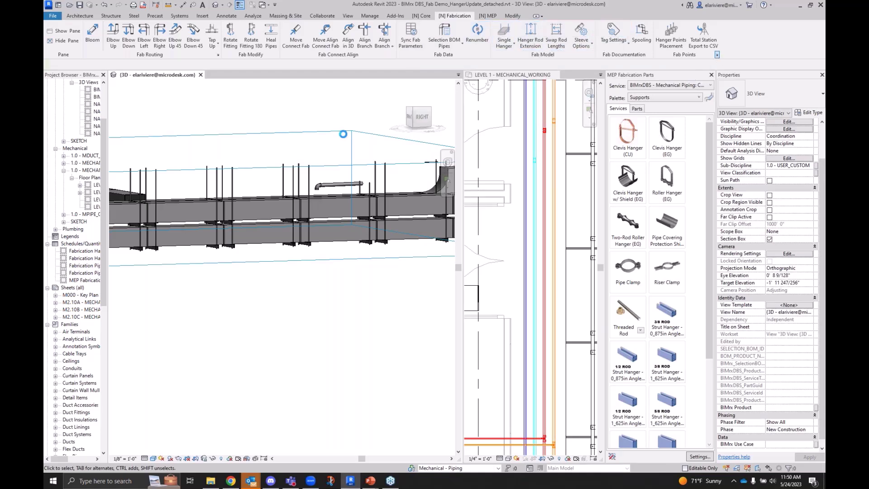
Reopen the Point Export settings and transfer BIMrxDBS_ServiceName from the available hanger parameters to the available point parameters
{"action": "left_click", "coordinate": [430, 136]}
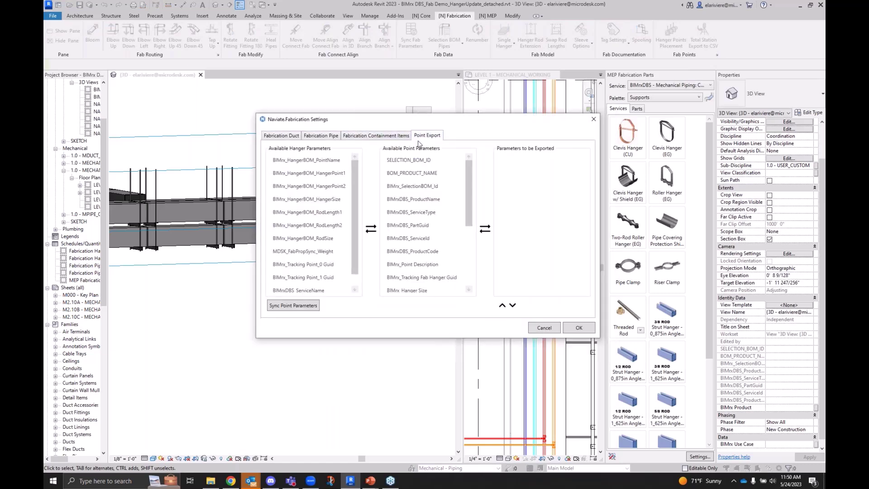
{"action": "left_click", "coordinate": [299, 287]}
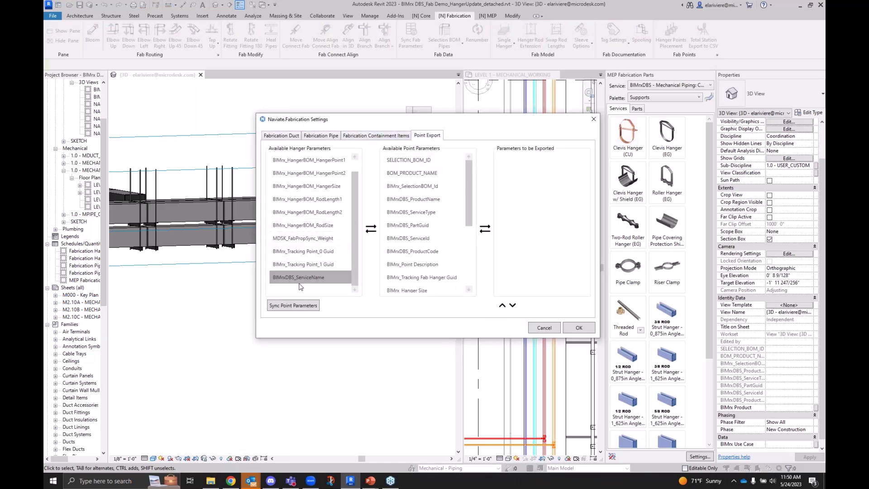
{"action": "left_click", "coordinate": [370, 229]}
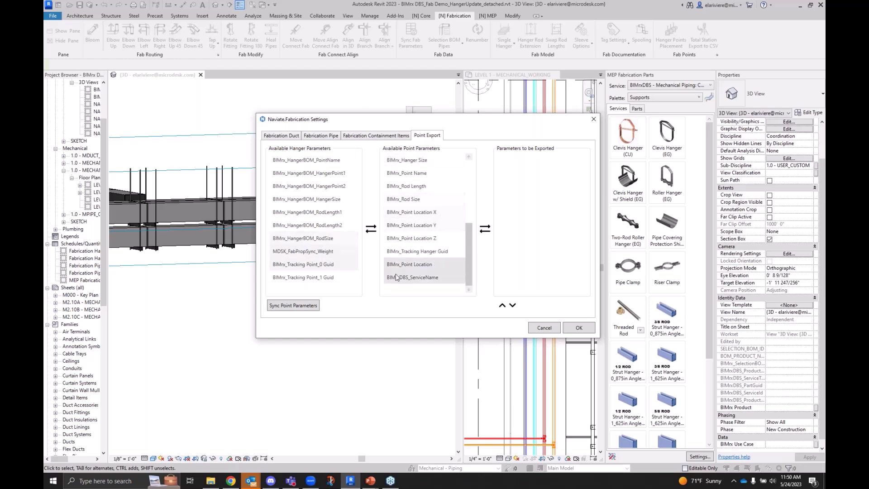
Save the Point Export settings and place hanger points on all the duct's trapeze hangers, accepting the warnings
{"action": "left_click", "coordinate": [582, 329]}
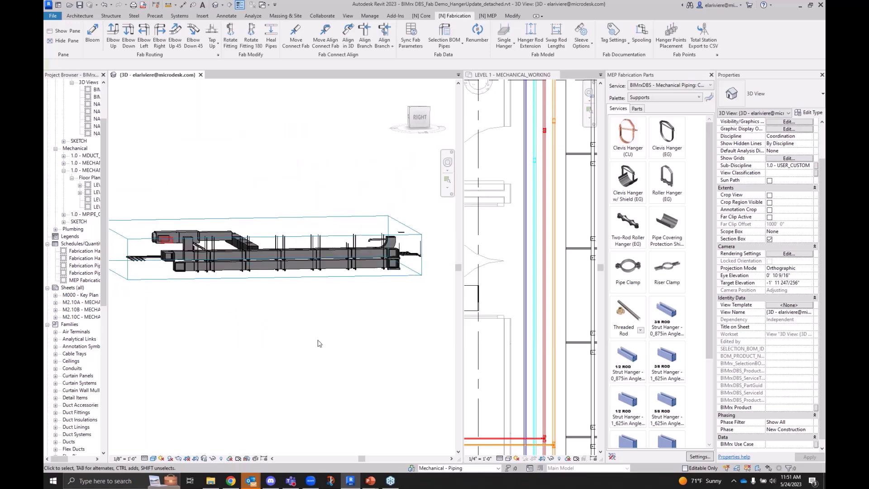
{"action": "left_click", "coordinate": [670, 34]}
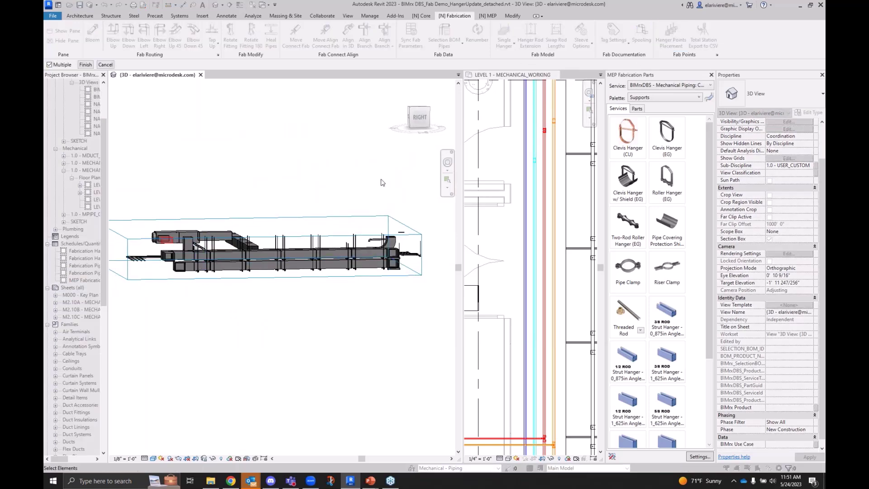
{"action": "left_click_drag", "start_coordinate": [295, 222], "coordinate": [195, 253]}
{"action": "scroll", "coordinate": [319, 264], "scroll_direction": "up", "scroll_amount": 5}
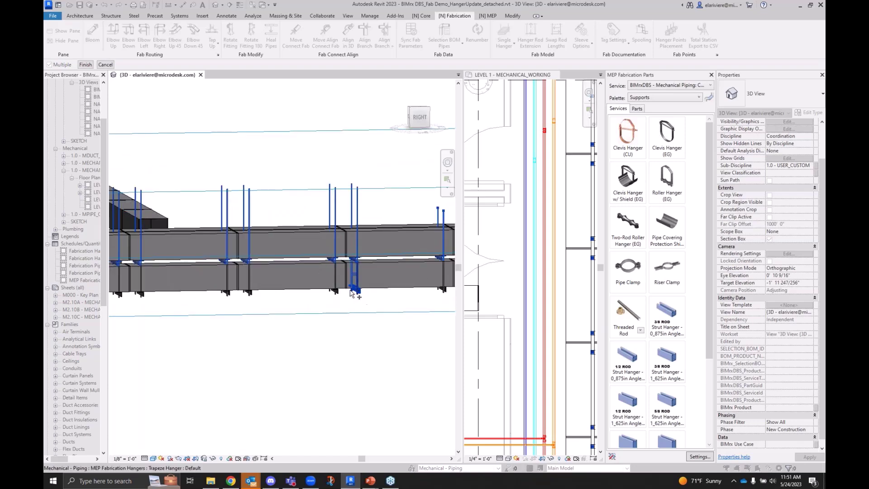
{"action": "scroll", "coordinate": [350, 294], "scroll_direction": "up", "scroll_amount": 5}
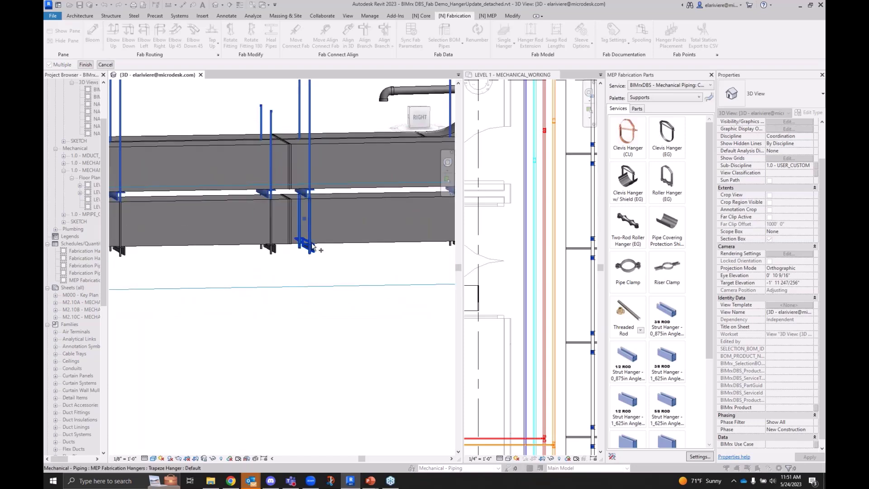
{"action": "scroll", "coordinate": [295, 216], "scroll_direction": "up", "scroll_amount": 4}
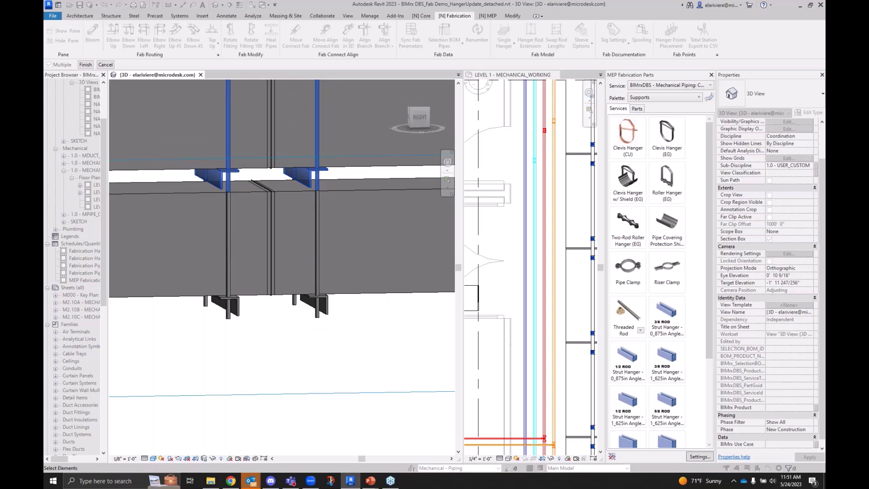
{"action": "scroll", "coordinate": [251, 197], "scroll_direction": "down", "scroll_amount": 6}
{"action": "middle_click_drag", "start_coordinate": [251, 197], "coordinate": [255, 187], "text": "shift"}
{"action": "left_click", "coordinate": [87, 65]}
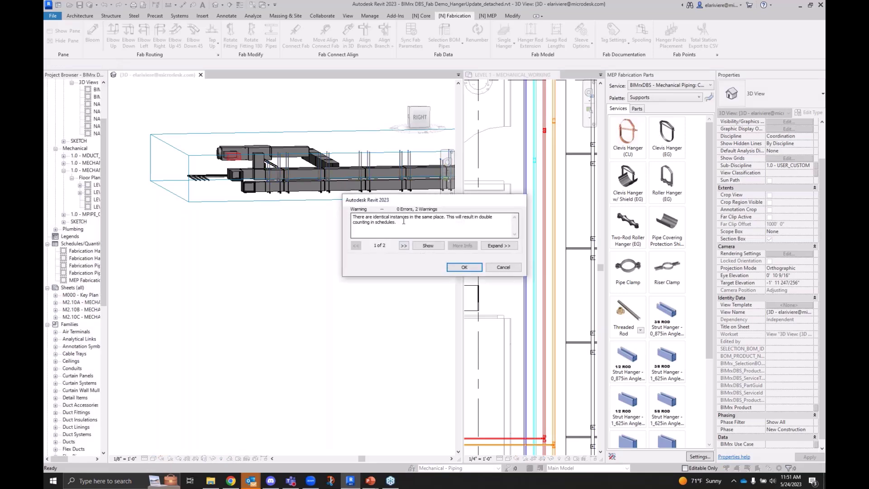
{"action": "left_click", "coordinate": [464, 266]}
Select a trapeze hanger at a duct joint and nudge it slightly down in the LEVEL 1 - MECHANICAL_WORKING floor plan
{"action": "scroll", "coordinate": [348, 262], "scroll_direction": "up", "scroll_amount": 5}
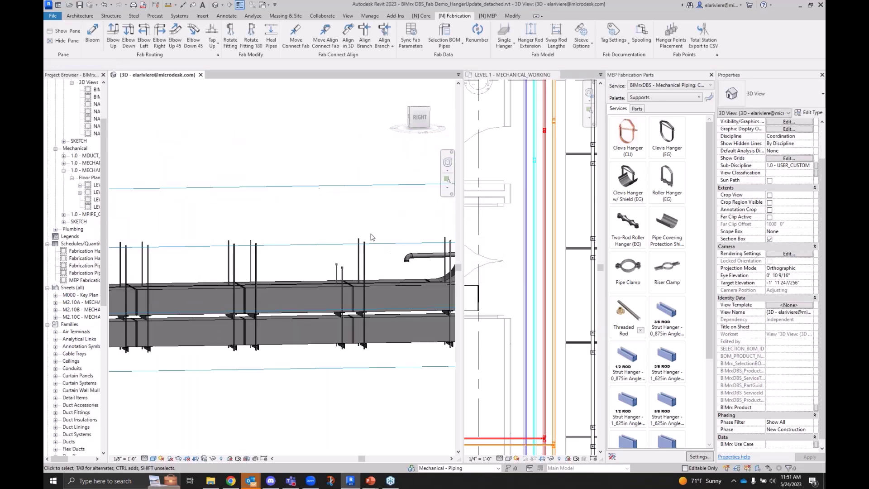
{"action": "scroll", "coordinate": [388, 214], "scroll_direction": "up", "scroll_amount": 4}
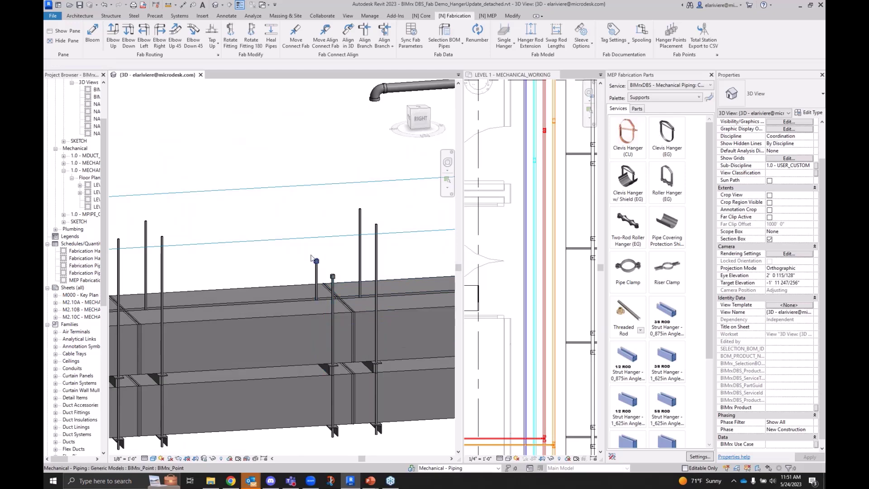
{"action": "left_click", "coordinate": [312, 237]}
{"action": "scroll", "coordinate": [308, 242], "scroll_direction": "down", "scroll_amount": 5}
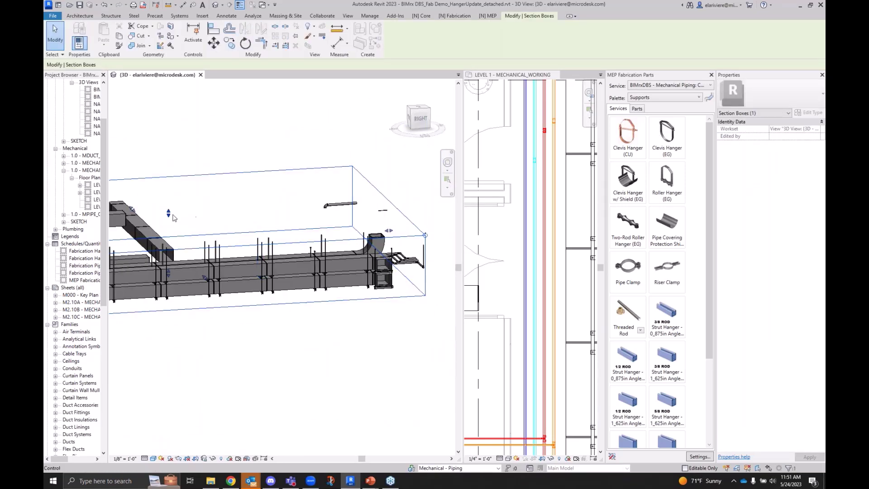
{"action": "scroll", "coordinate": [366, 186], "scroll_direction": "up", "scroll_amount": 4}
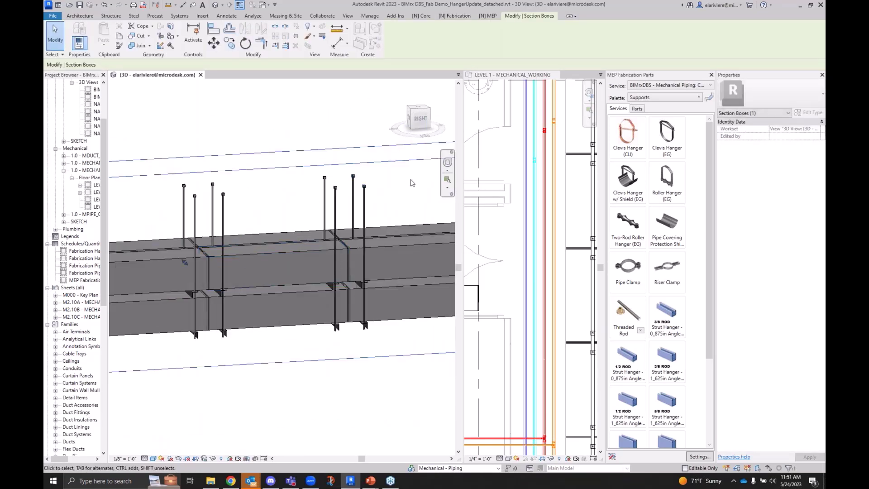
{"action": "left_click", "coordinate": [335, 217]}
{"action": "scroll", "coordinate": [342, 201], "scroll_direction": "up", "scroll_amount": 1}
{"action": "scroll", "coordinate": [343, 196], "scroll_direction": "up", "scroll_amount": 3}
{"action": "middle_click_drag", "start_coordinate": [348, 202], "coordinate": [357, 241]}
{"action": "left_click", "coordinate": [352, 211]}
{"action": "left_click", "coordinate": [332, 257]}
{"action": "middle_click_drag", "start_coordinate": [518, 252], "coordinate": [463, 273]}
{"action": "key", "text": "Down"}
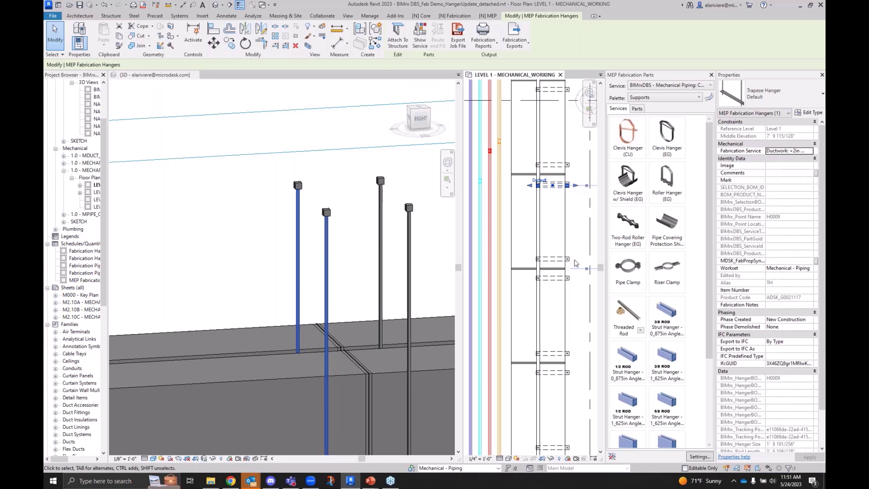
Select the point on the nudged hanger's front rod to read its properties, and check the Point Export parameters without changes
{"action": "left_click", "coordinate": [322, 215]}
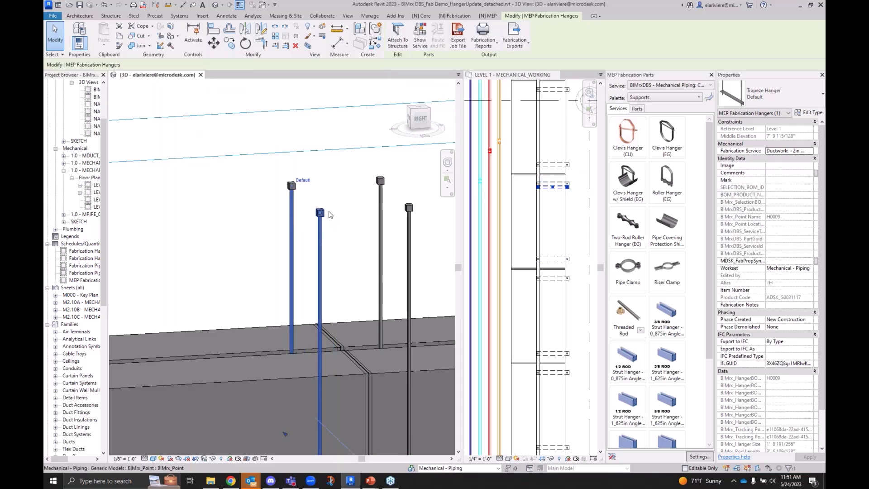
{"action": "left_click", "coordinate": [329, 213]}
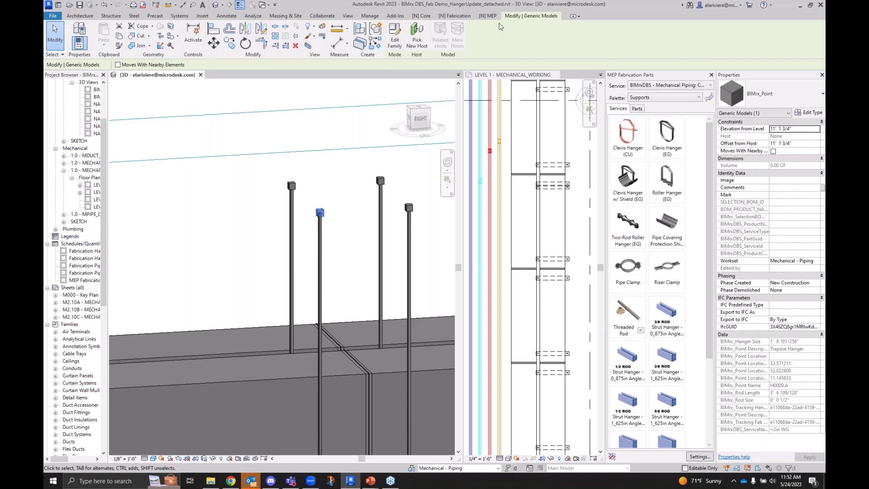
{"action": "left_click", "coordinate": [455, 16]}
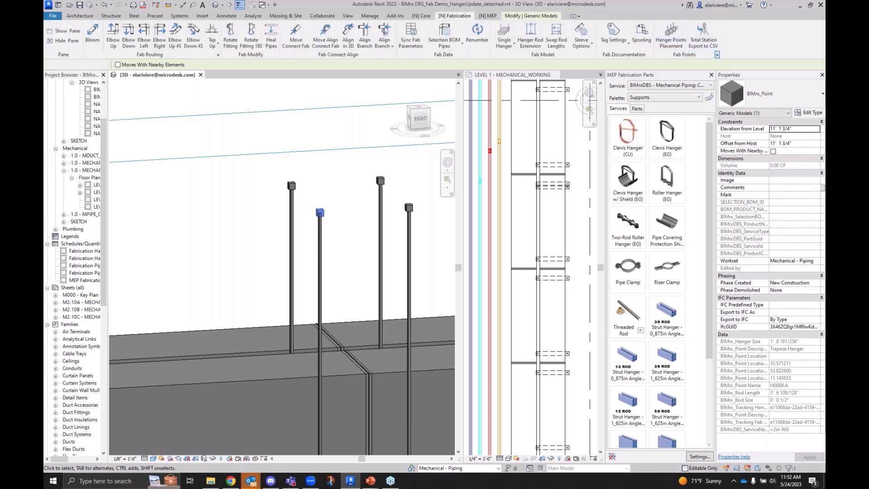
{"action": "left_click", "coordinate": [428, 136]}
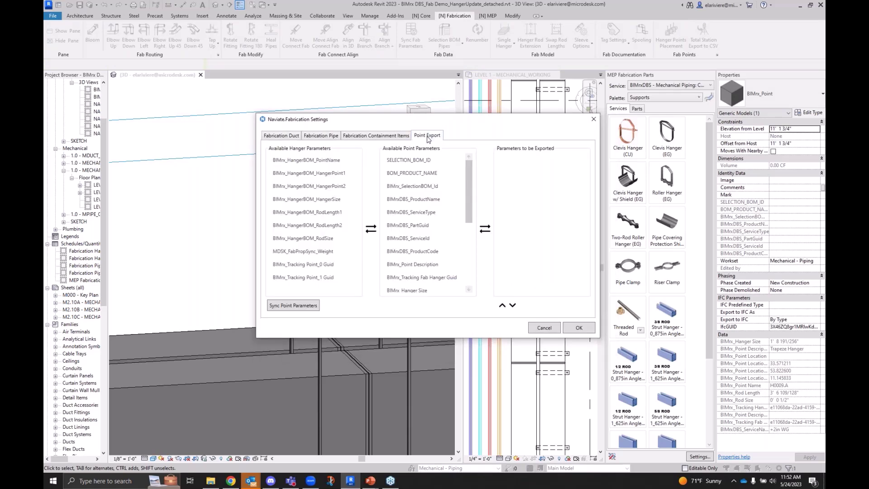
{"action": "left_click", "coordinate": [593, 119]}
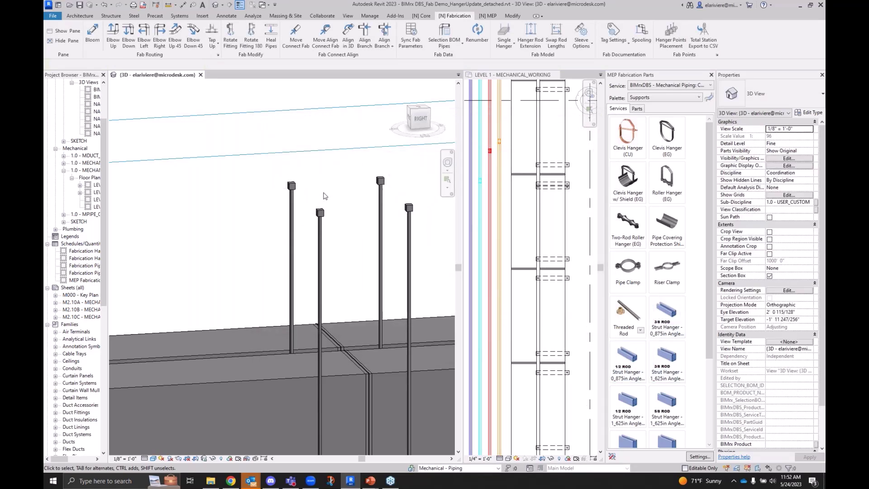
Compare the point name, location and service name properties of the two points on the hanger's front and back rods
{"action": "left_click", "coordinate": [320, 211]}
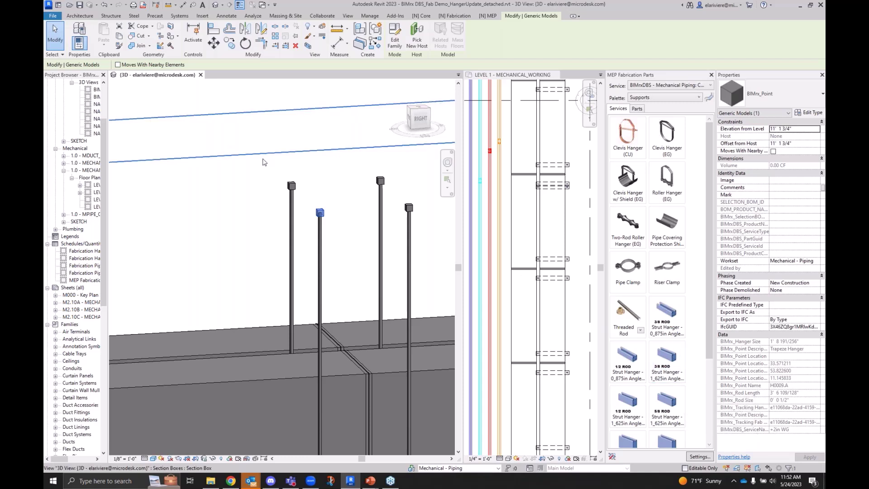
{"action": "left_click", "coordinate": [290, 189]}
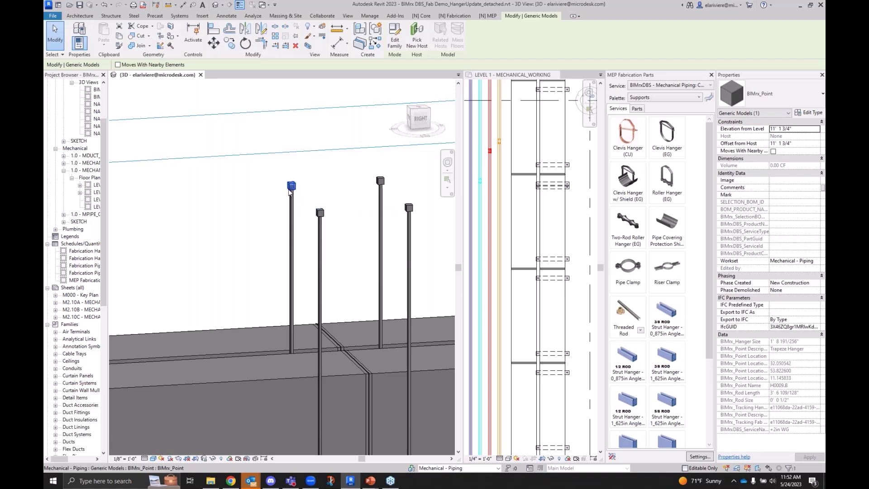
{"action": "left_click", "coordinate": [318, 212]}
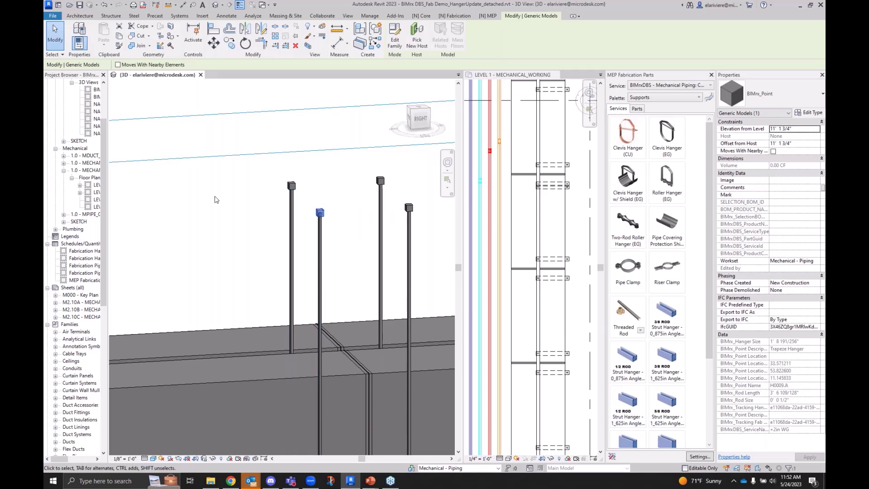
{"action": "left_click", "coordinate": [292, 186]}
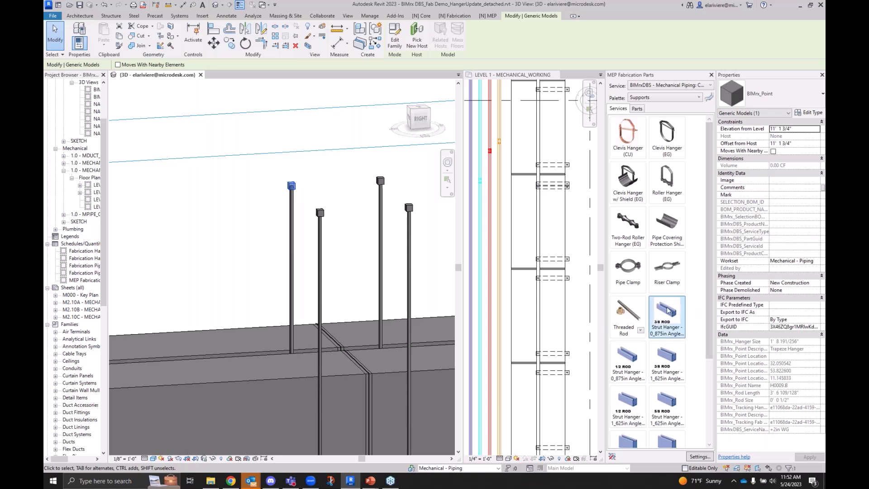
{"action": "left_click", "coordinate": [514, 129]}
{"action": "left_click", "coordinate": [514, 129]}
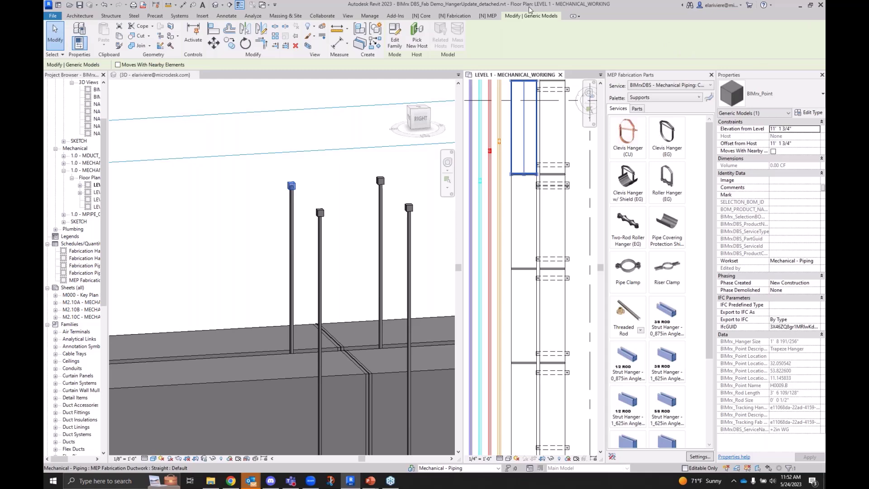
{"action": "left_click", "coordinate": [455, 15]}
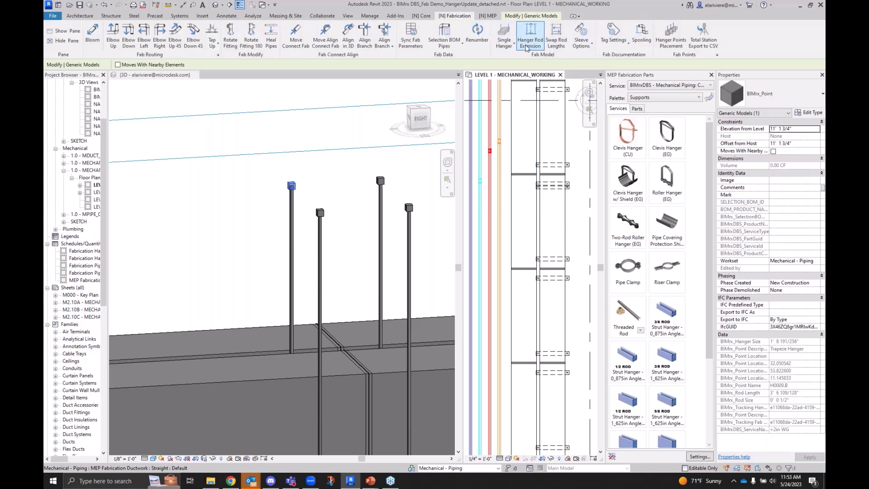
{"action": "middle_click_drag", "start_coordinate": [343, 272], "coordinate": [311, 303], "text": "shift"}
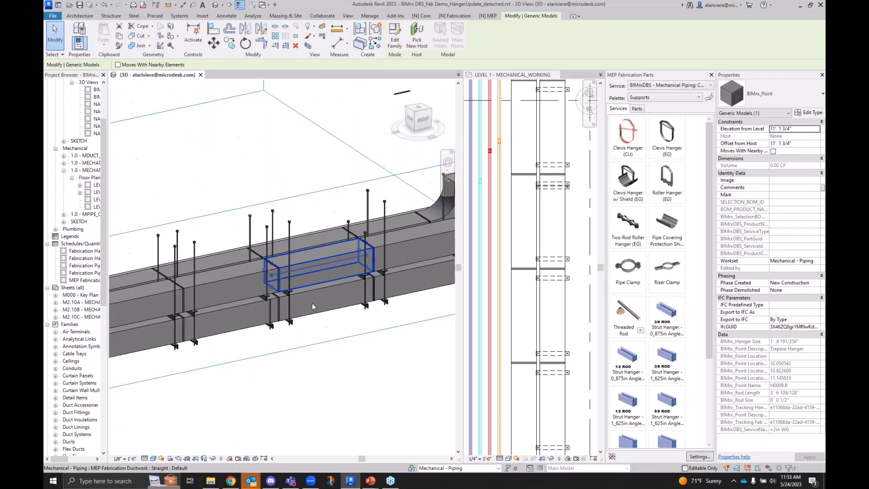
{"action": "left_click", "coordinate": [332, 330]}
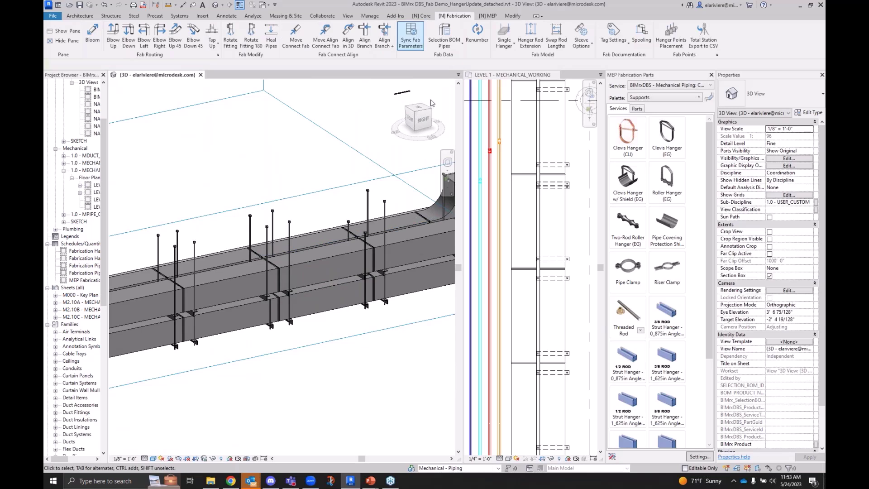
{"action": "left_click", "coordinate": [588, 49]}
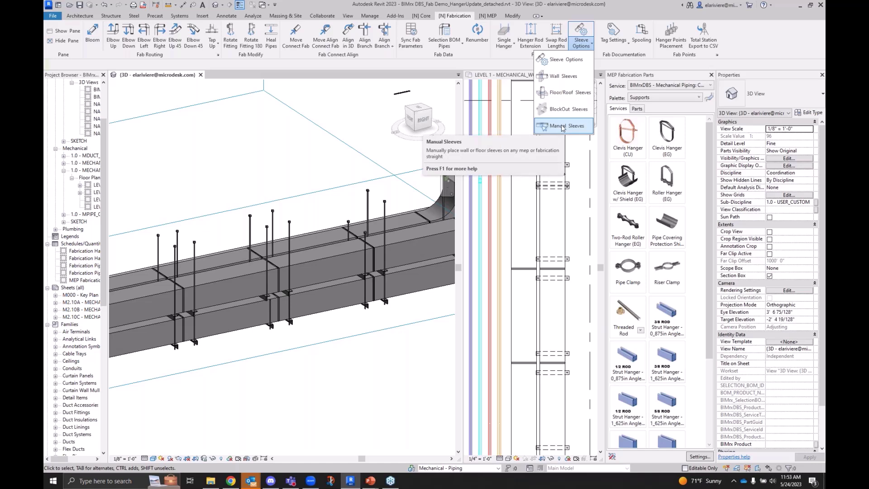
{"action": "left_click", "coordinate": [562, 126]}
{"action": "left_click", "coordinate": [584, 216]}
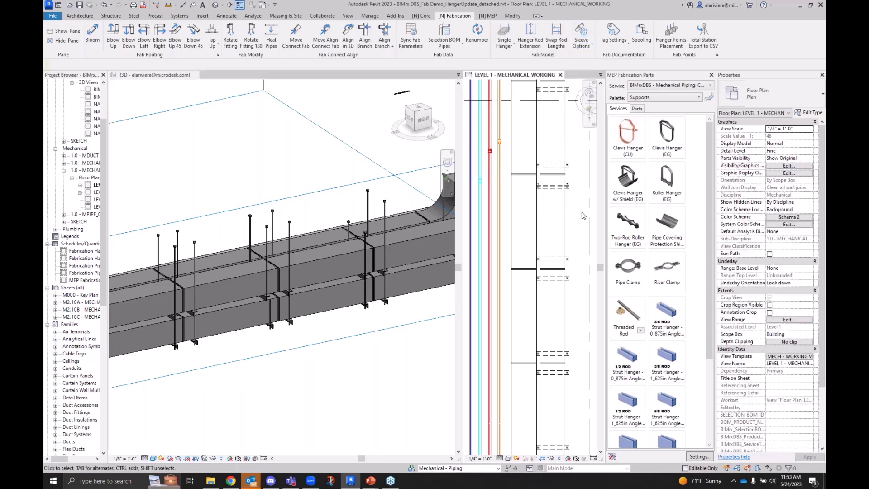
Widen the LEVEL 1 - MECHANICAL_WORKING floor plan view and show the piping around the pump and the nearby wall
{"action": "scroll", "coordinate": [583, 216], "scroll_direction": "down", "scroll_amount": 5}
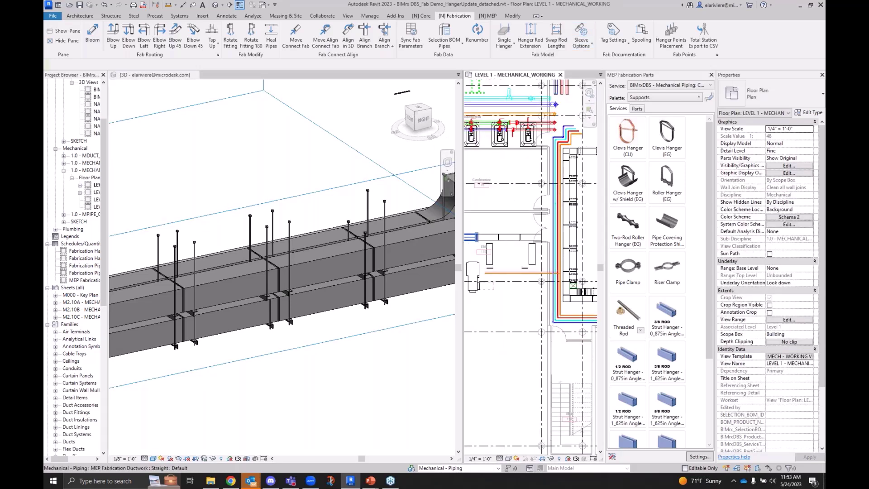
{"action": "left_click_drag", "start_coordinate": [462, 244], "coordinate": [349, 244]}
{"action": "middle_click_drag", "start_coordinate": [483, 215], "coordinate": [547, 251]}
{"action": "scroll", "coordinate": [510, 215], "scroll_direction": "up", "scroll_amount": 8}
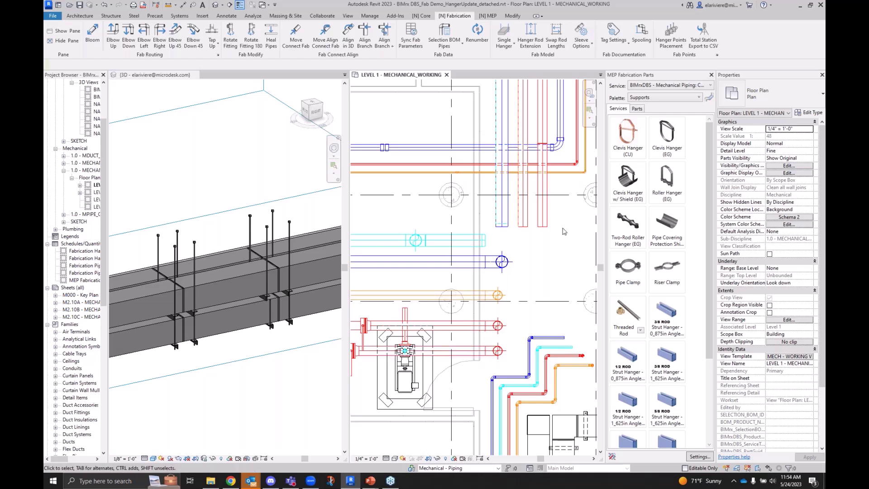
Open the sleeve placement options and review the wall and floor size mappings and the wall's pipe mapping
{"action": "left_click", "coordinate": [586, 52]}
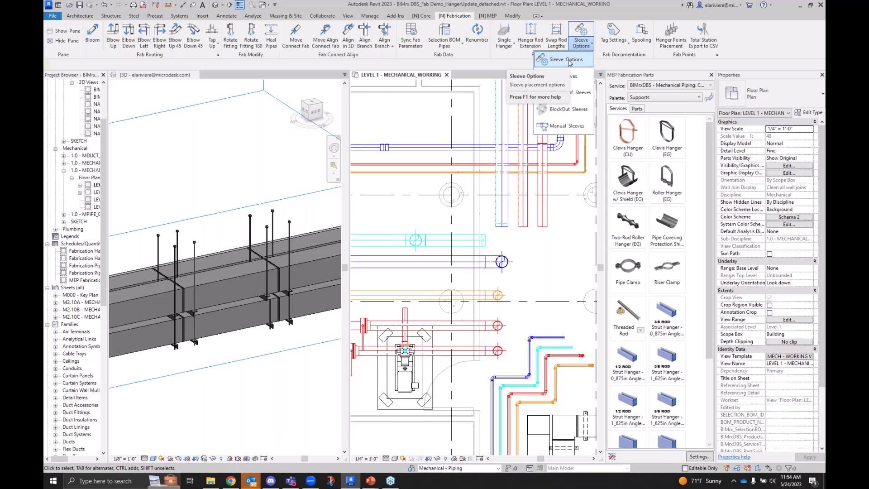
{"action": "left_click", "coordinate": [569, 61]}
{"action": "left_click_drag", "start_coordinate": [424, 76], "coordinate": [283, 81]}
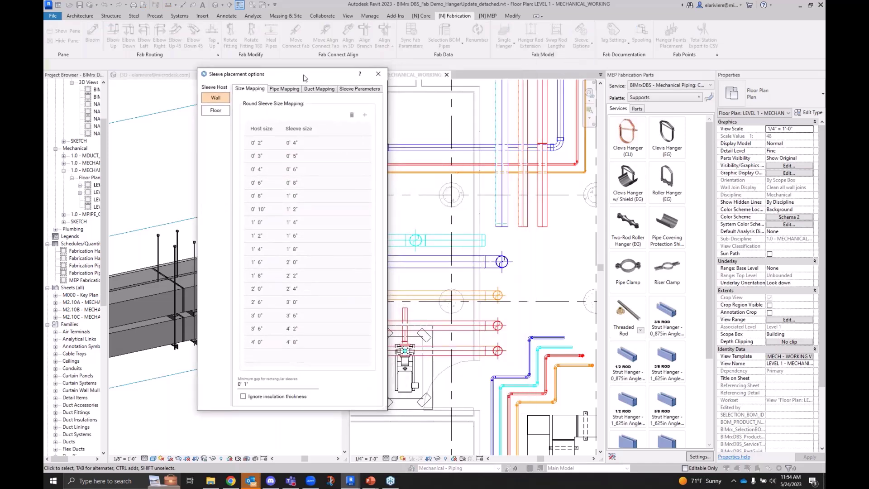
{"action": "left_click", "coordinate": [215, 111]}
{"action": "left_click", "coordinate": [215, 98]}
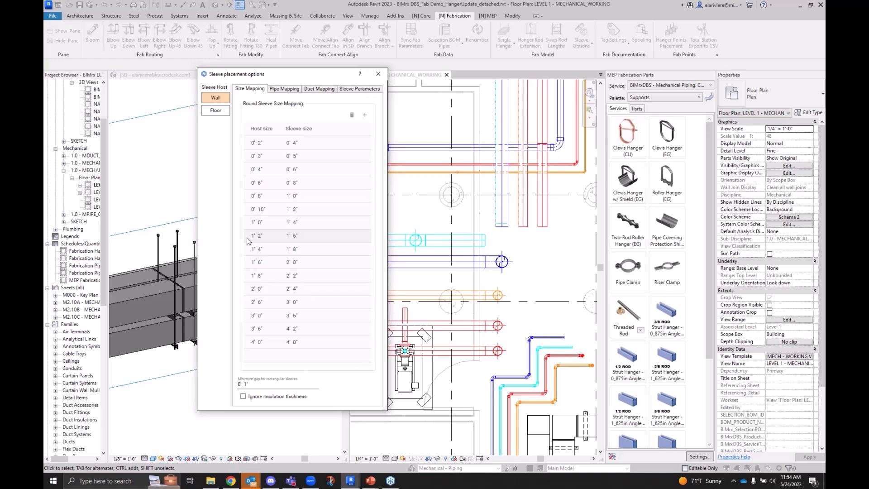
{"action": "left_click", "coordinate": [284, 88]}
{"action": "left_click_drag", "start_coordinate": [535, 75], "coordinate": [503, 104]}
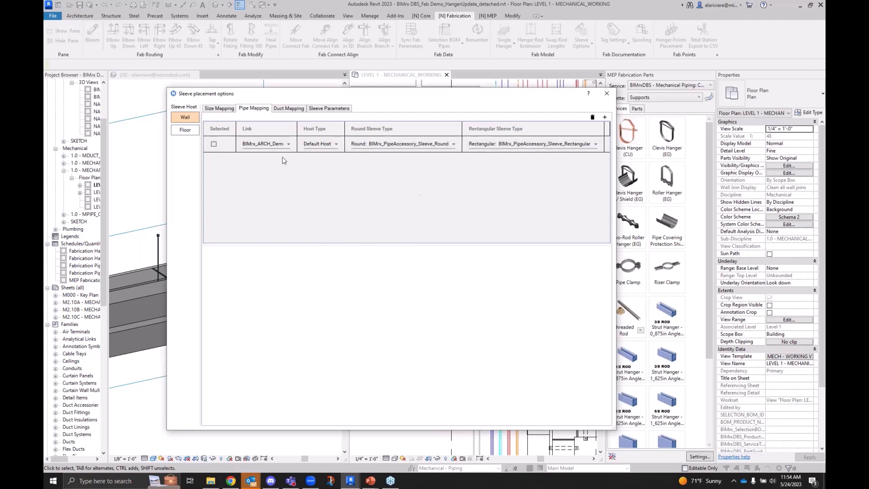
Try BIMrx_PipeAccessory_Sleeve_Rectangular as the wall pipe mapping's round sleeve type, restore BIMrx_PipeAccessory_Sleeve_Round, and close the options
{"action": "left_click", "coordinate": [404, 144]}
{"action": "left_click", "coordinate": [458, 163]}
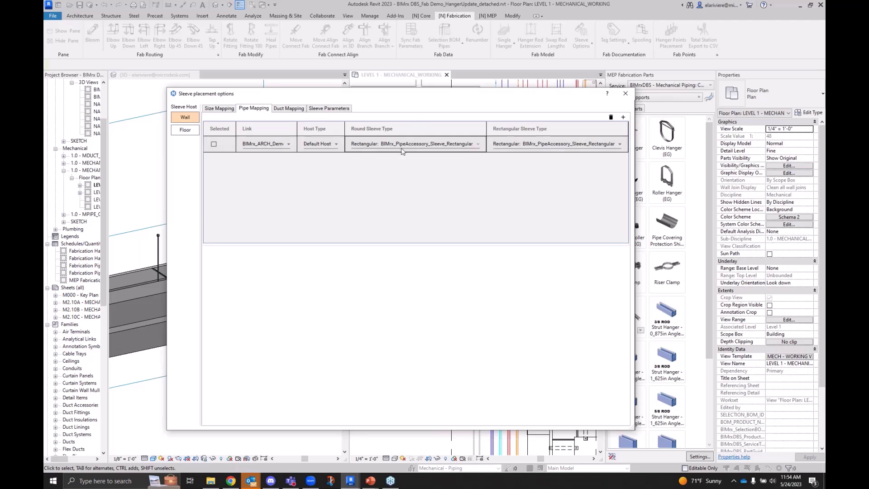
{"action": "left_click", "coordinate": [438, 148]}
{"action": "left_click", "coordinate": [445, 161]}
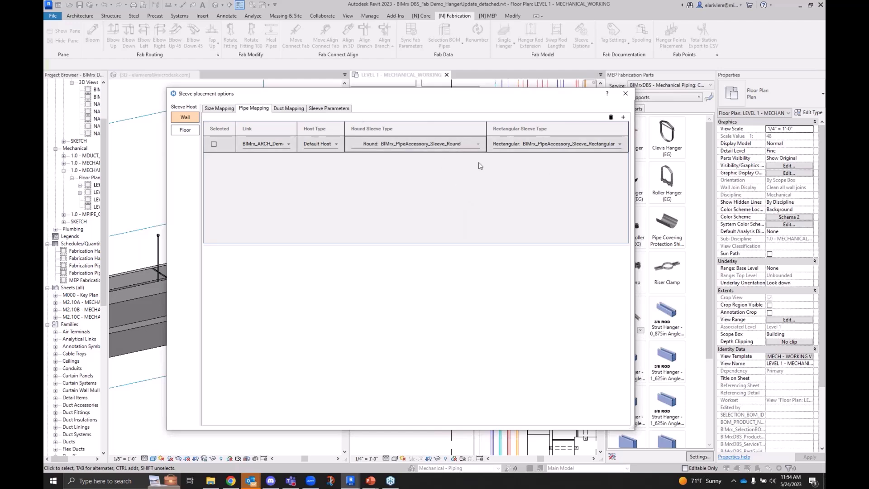
{"action": "left_click", "coordinate": [626, 94]}
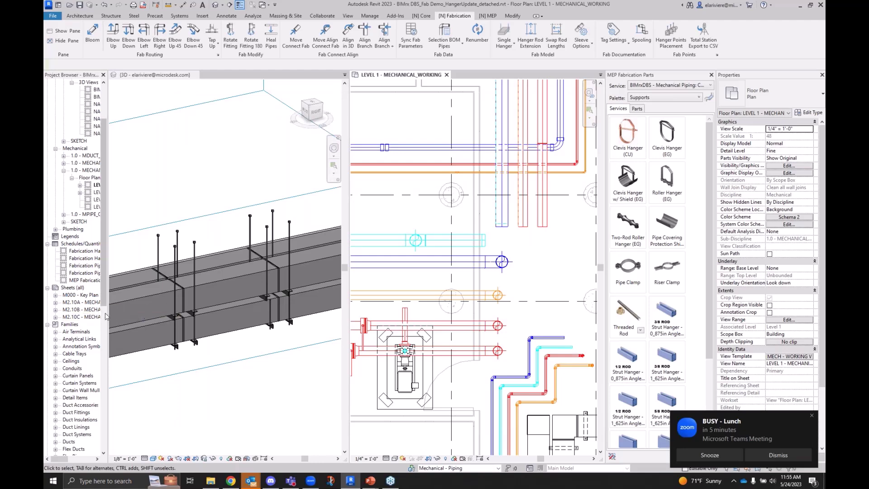
Widen the project browser and expand the rectangular and round sleeve families under Pipe Accessories to show their types
{"action": "left_click_drag", "start_coordinate": [108, 317], "coordinate": [255, 316]}
{"action": "scroll", "coordinate": [203, 307], "scroll_direction": "down", "scroll_amount": 7}
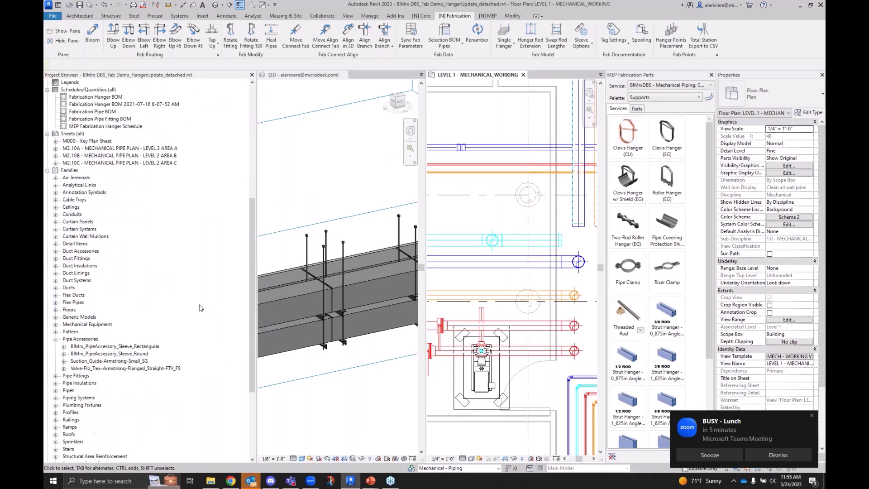
{"action": "left_click", "coordinate": [141, 303]}
{"action": "left_click", "coordinate": [107, 310]}
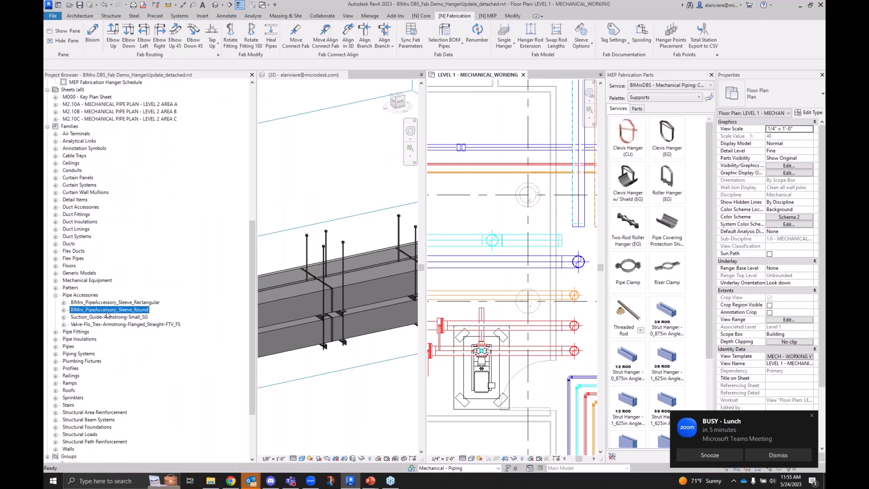
{"action": "left_click", "coordinate": [64, 302]}
{"action": "left_click", "coordinate": [64, 317]}
{"action": "left_click", "coordinate": [137, 310]}
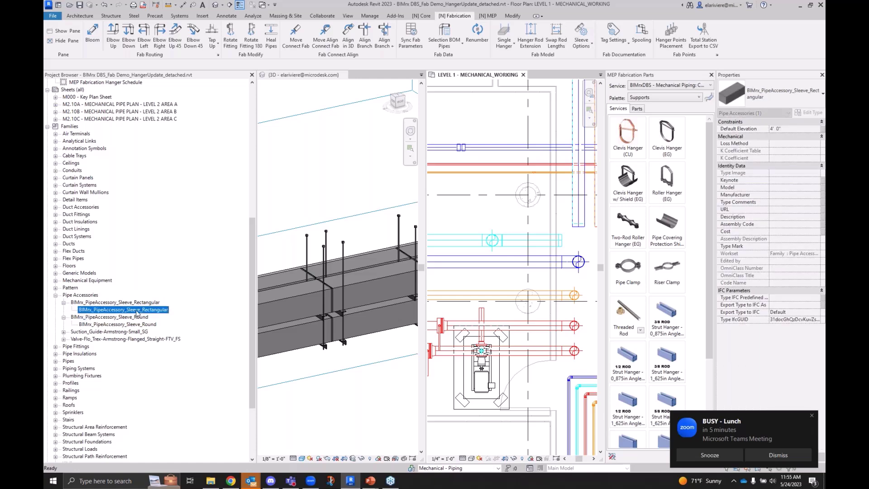
{"action": "right_click", "coordinate": [143, 310]}
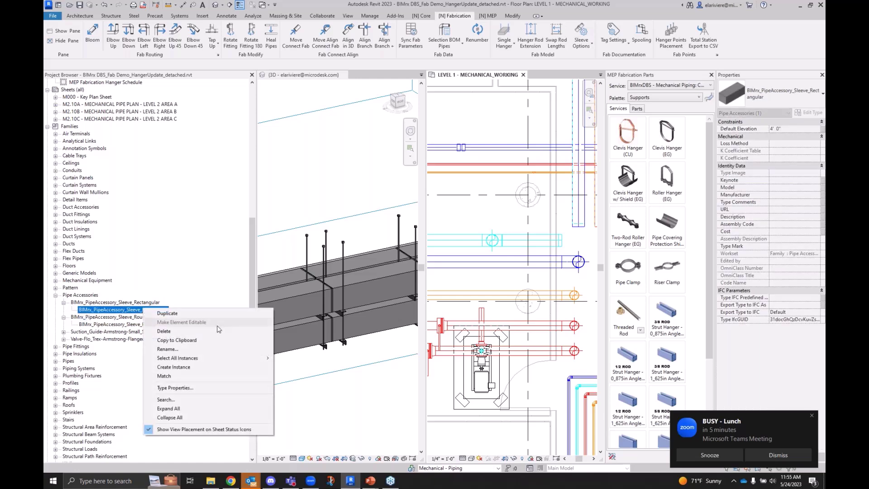
Duplicate the BIMrx_PipeAccessory_Sleeve_Round type and name the copy Hilti
{"action": "left_click", "coordinate": [121, 325]}
{"action": "right_click", "coordinate": [137, 327]}
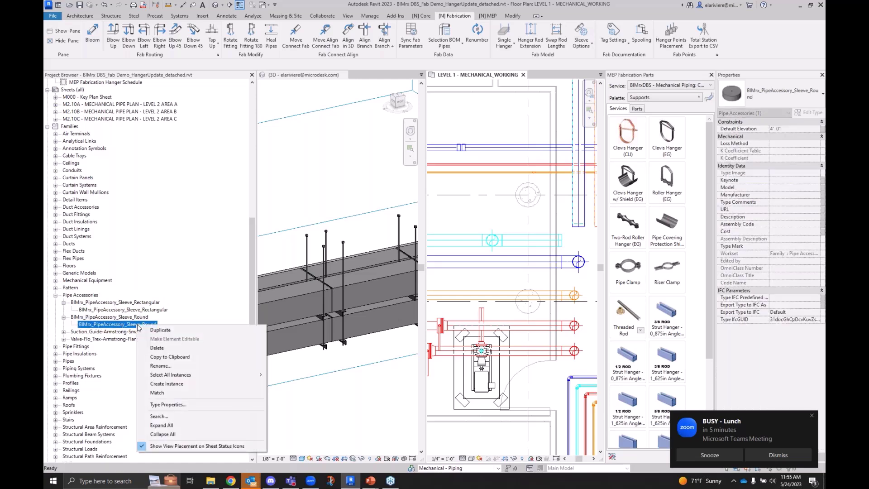
{"action": "left_click", "coordinate": [175, 337]}
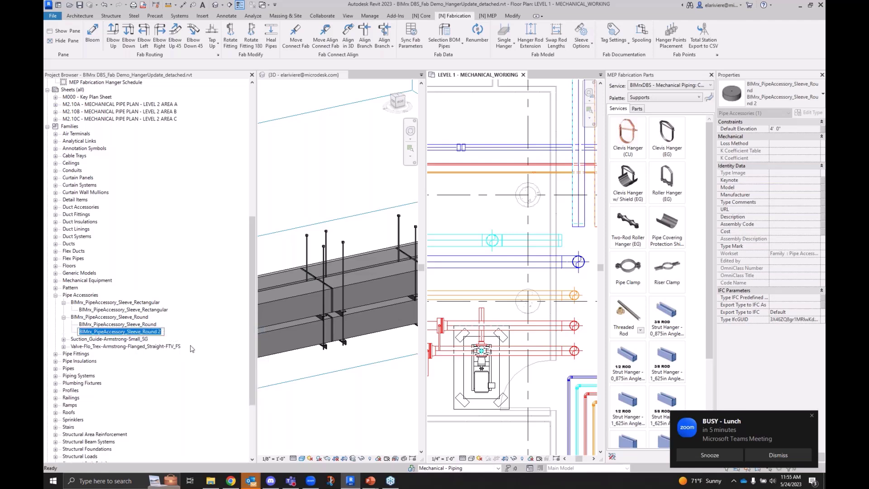
{"action": "type", "text": "Hilti"}
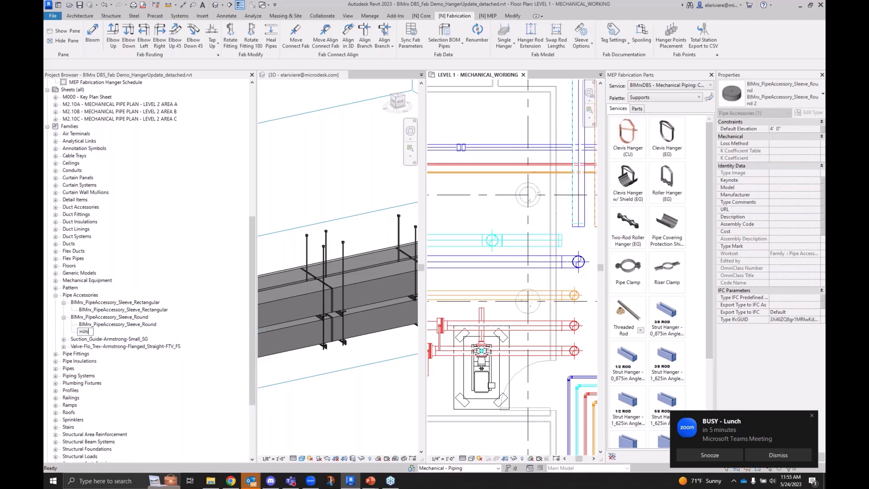
{"action": "key", "text": "Return"}
{"action": "left_click", "coordinate": [119, 311]}
{"action": "left_click", "coordinate": [84, 333]}
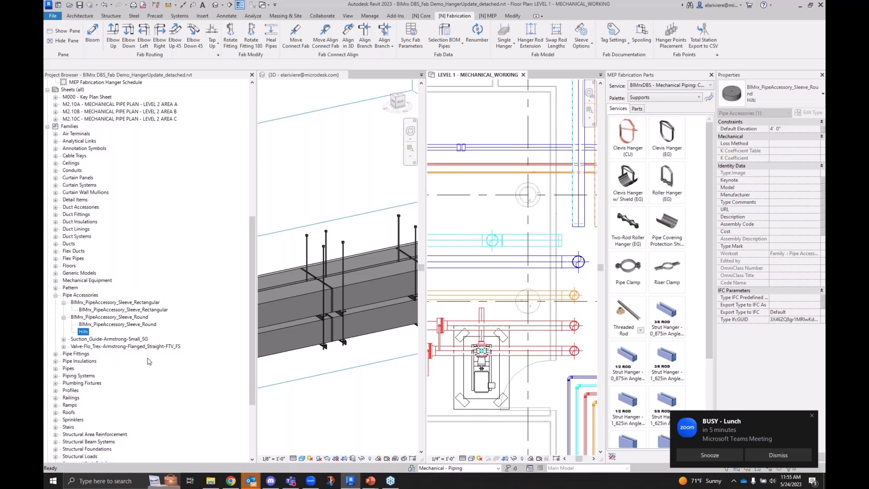
{"action": "left_click", "coordinate": [91, 317]}
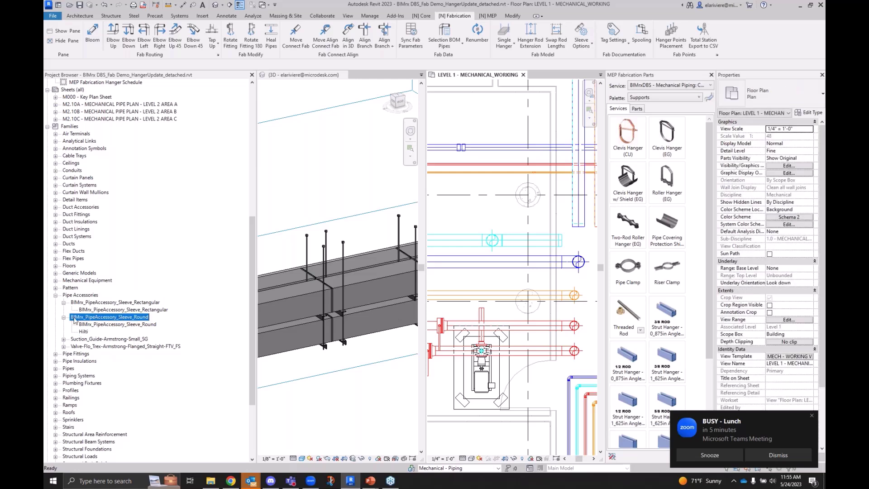
{"action": "left_click", "coordinate": [84, 333]}
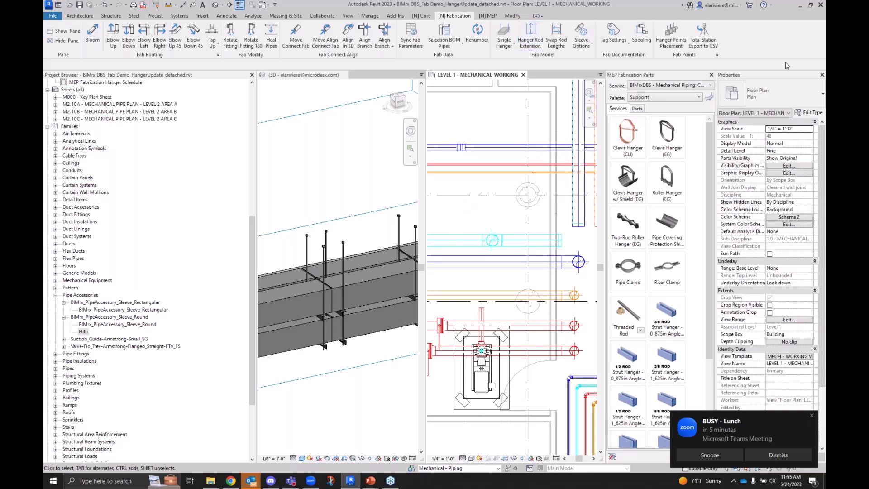
Open the sleeve placement options and add a new row to the wall's pipe mapping
{"action": "left_click", "coordinate": [590, 44]}
{"action": "left_click", "coordinate": [548, 105]}
{"action": "left_click", "coordinate": [431, 86]}
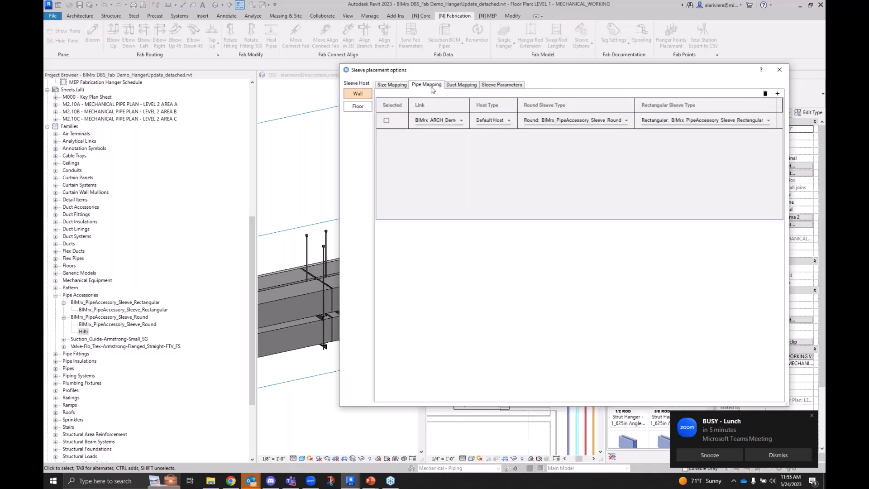
{"action": "left_click_drag", "start_coordinate": [507, 73], "coordinate": [285, 79]}
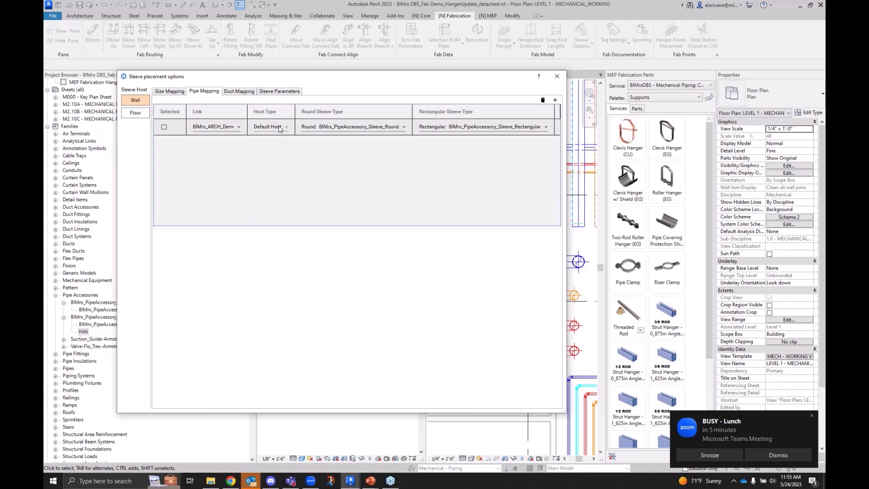
{"action": "left_click", "coordinate": [555, 100]}
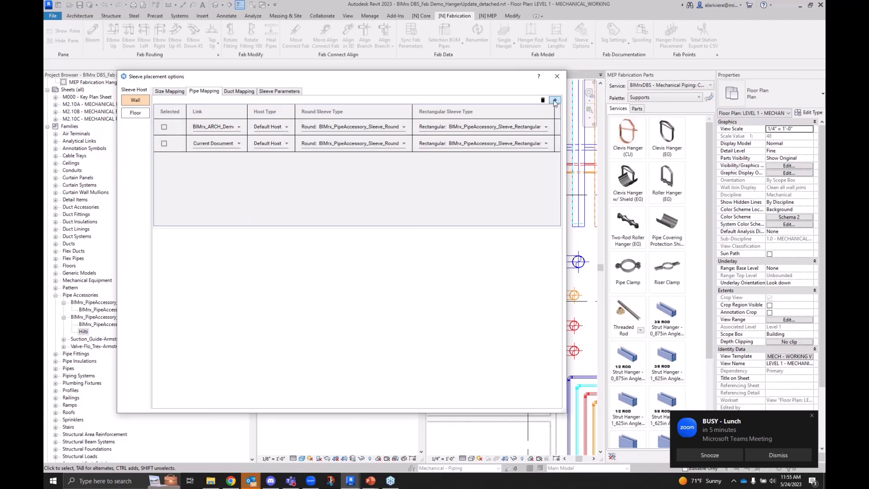
Set the new mapping row to the BIMrx_ARCH_Demo link, host type Typ. Partition Wall and round sleeve type Hilti, and close the options
{"action": "left_click", "coordinate": [226, 143]}
{"action": "left_click", "coordinate": [225, 155]}
{"action": "left_click", "coordinate": [271, 143]}
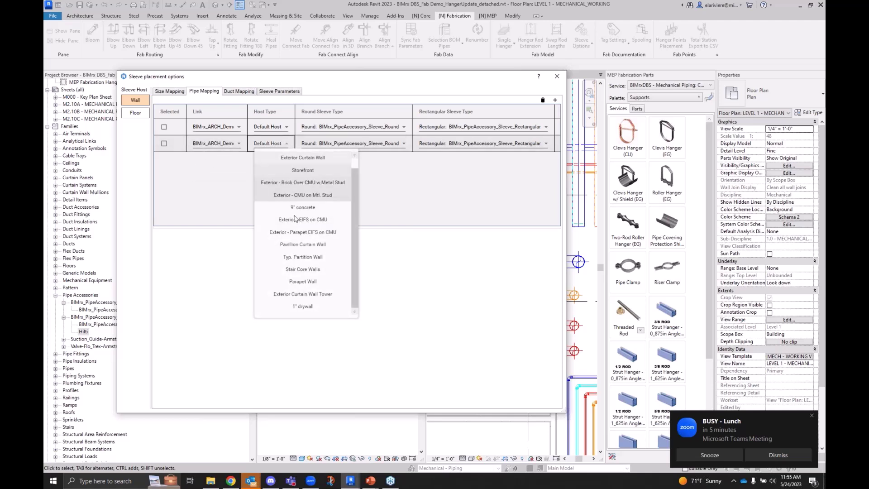
{"action": "left_click", "coordinate": [316, 262]}
{"action": "left_click", "coordinate": [400, 144]}
{"action": "left_click", "coordinate": [399, 158]}
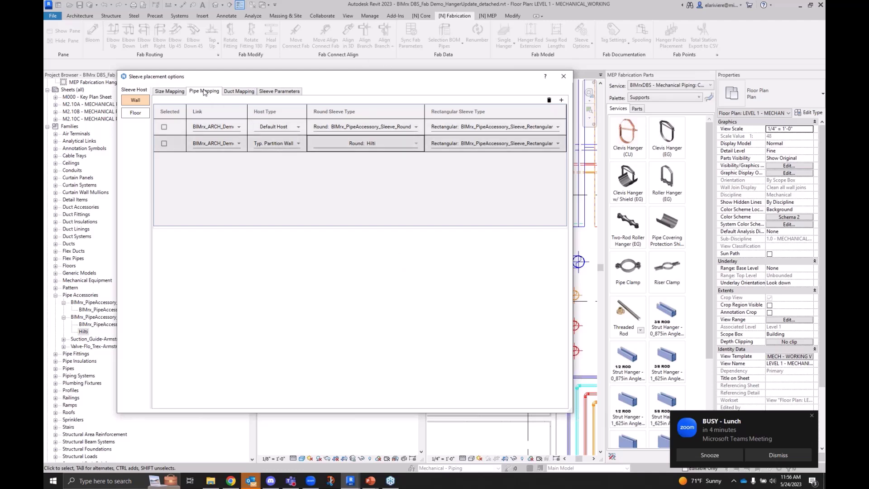
{"action": "left_click", "coordinate": [563, 76]}
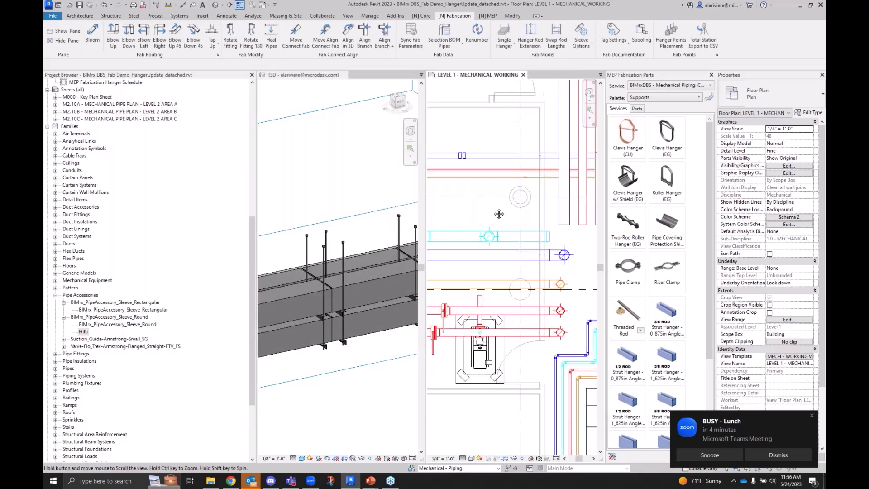
Check the wall types of the linked wall crossed by the piping and the thicker wall along the Electrical 118 room
{"action": "left_click", "coordinate": [812, 414]}
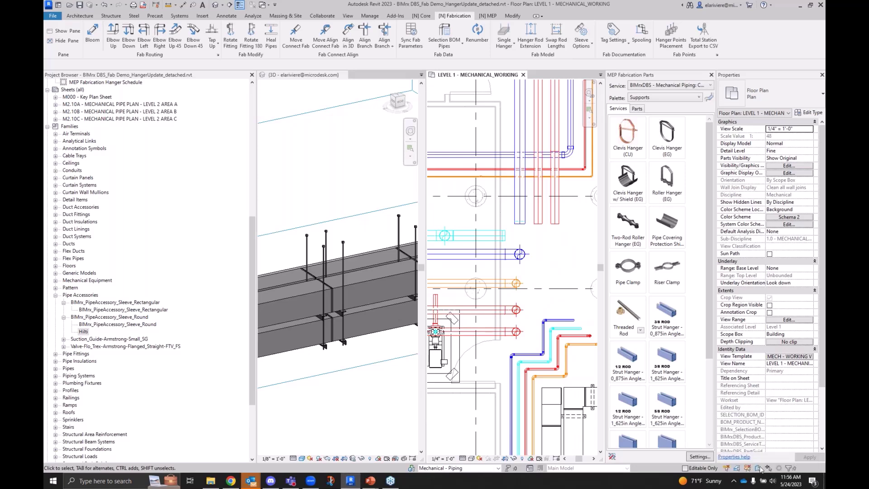
{"action": "left_click", "coordinate": [495, 218]}
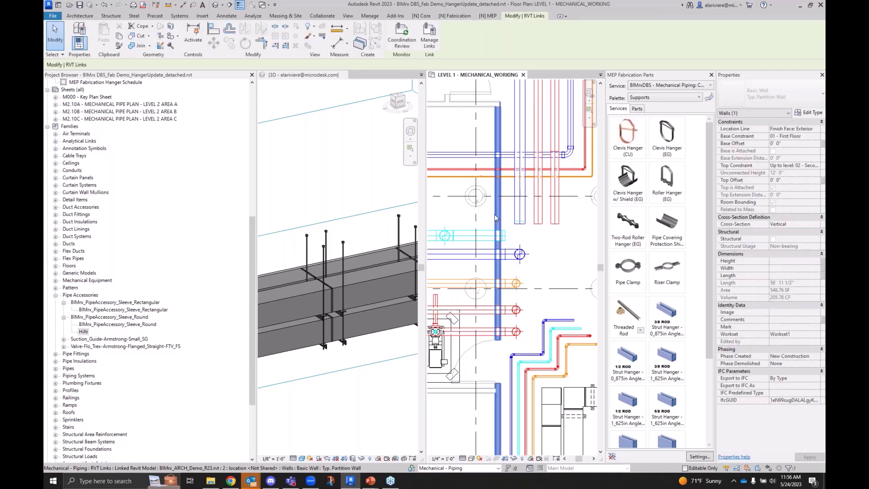
{"action": "scroll", "coordinate": [531, 204], "scroll_direction": "up", "scroll_amount": 5}
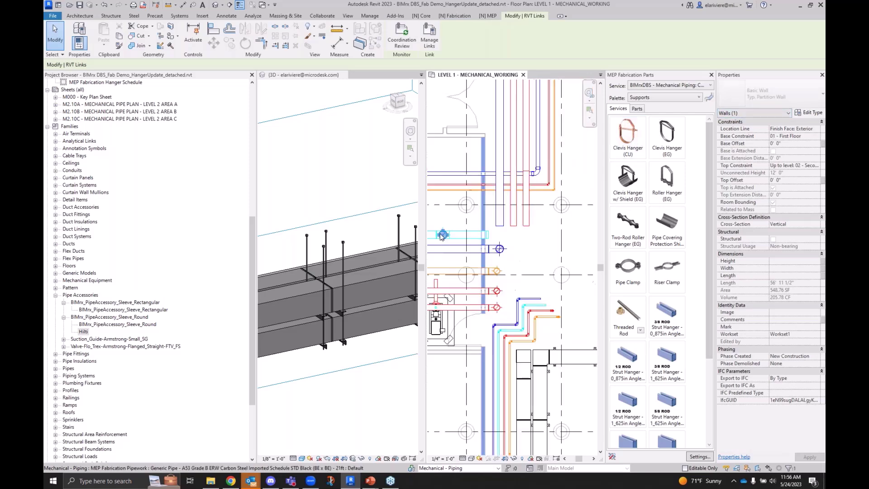
{"action": "scroll", "coordinate": [531, 204], "scroll_direction": "up", "scroll_amount": 1}
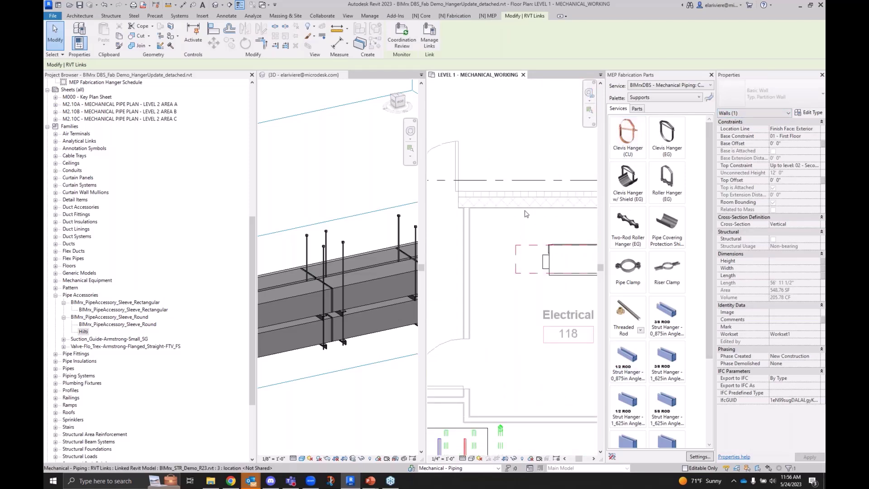
{"action": "left_click", "coordinate": [525, 211]}
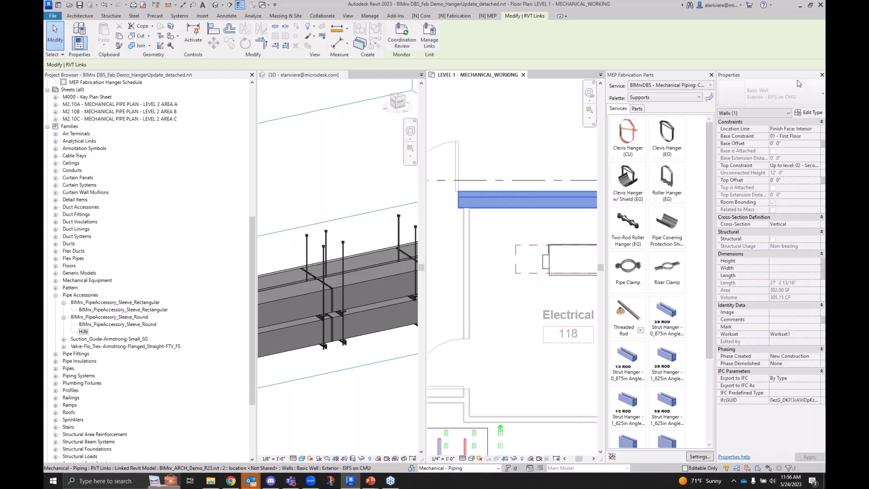
{"action": "left_click", "coordinate": [526, 304]}
{"action": "left_click", "coordinate": [526, 306]}
{"action": "scroll", "coordinate": [496, 197], "scroll_direction": "down", "scroll_amount": 2}
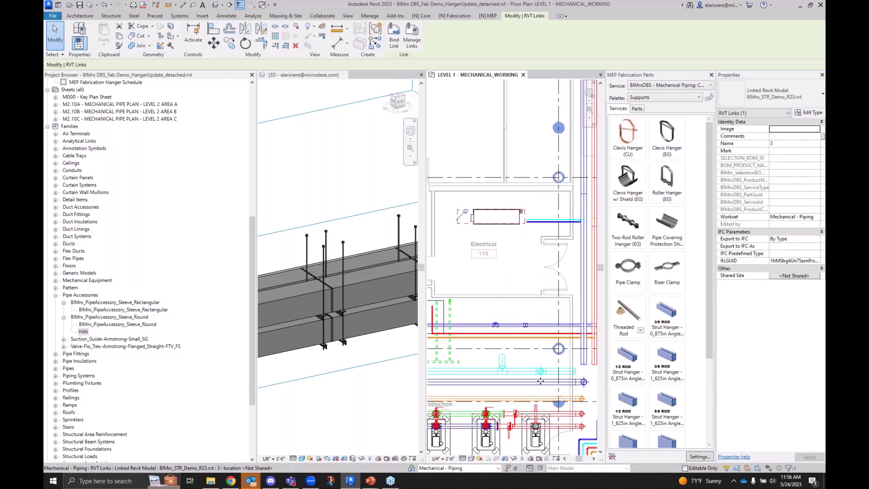
{"action": "key", "text": "Escape"}
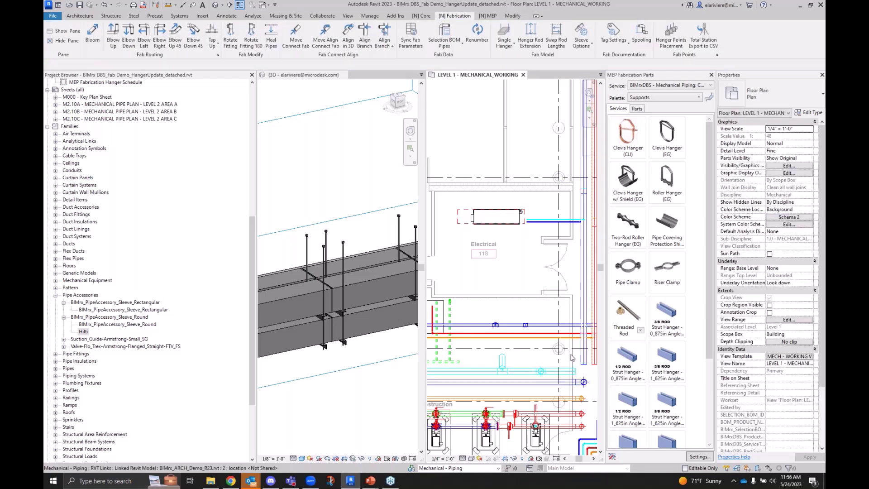
Copy the two 8-inch pipes that cross the partition wall to the area beside the fan coil unit in Electrical 118
{"action": "left_click", "coordinate": [559, 384]}
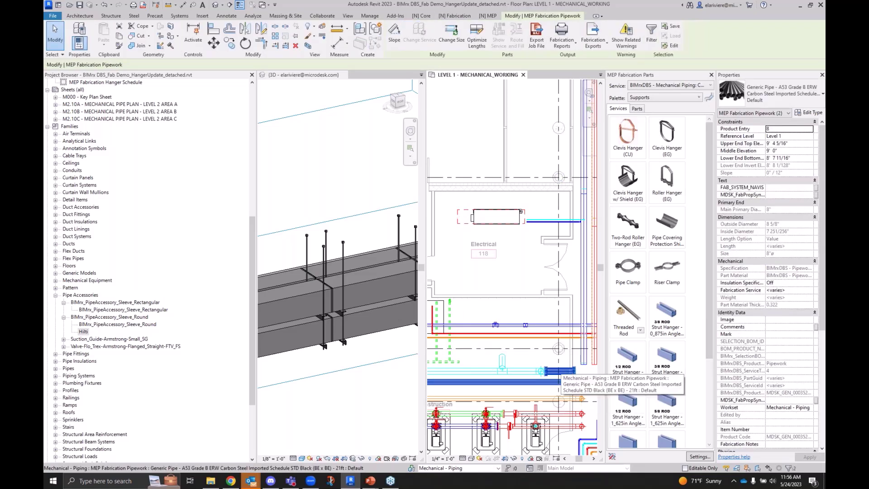
{"action": "key", "text": "c"}
{"action": "key", "text": "o"}
{"action": "left_click", "coordinate": [559, 384]}
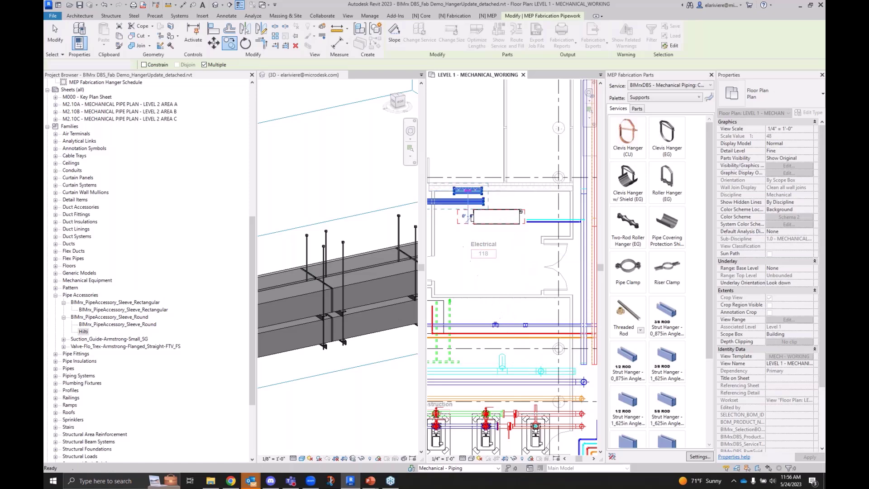
{"action": "left_click", "coordinate": [473, 216]}
{"action": "key", "text": "Escape"}
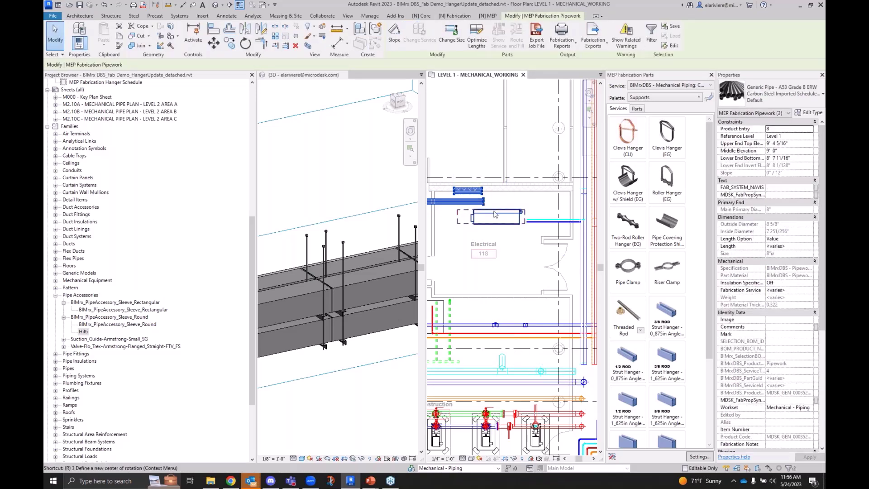
Rotate the two copied pipes 90 degrees so they run through the thicker wall of Electrical 118
{"action": "key", "text": "r"}
{"action": "key", "text": "o"}
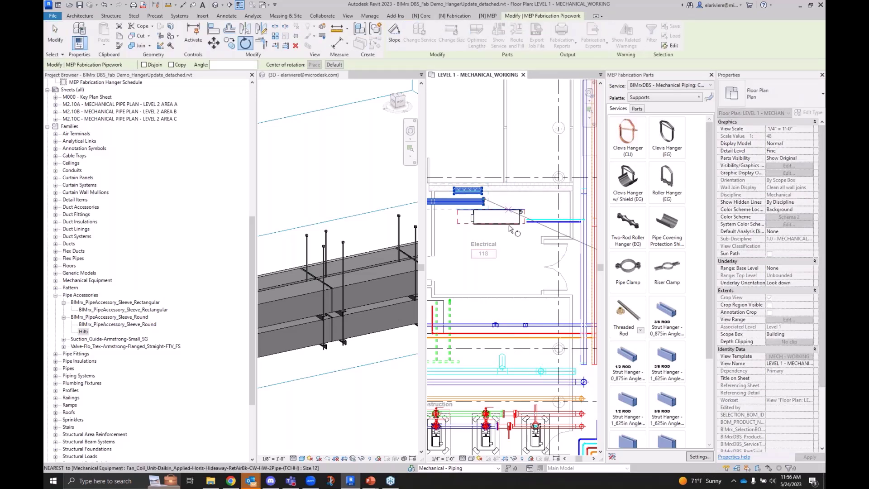
{"action": "left_click", "coordinate": [510, 229]}
{"action": "type", "text": "90"}
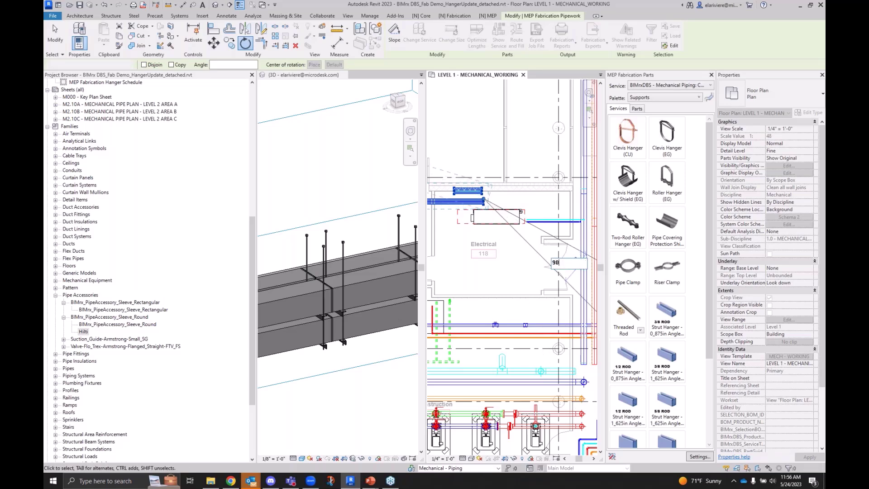
{"action": "key", "text": "Return"}
{"action": "scroll", "coordinate": [518, 278], "scroll_direction": "down", "scroll_amount": 1}
{"action": "left_click", "coordinate": [518, 279]}
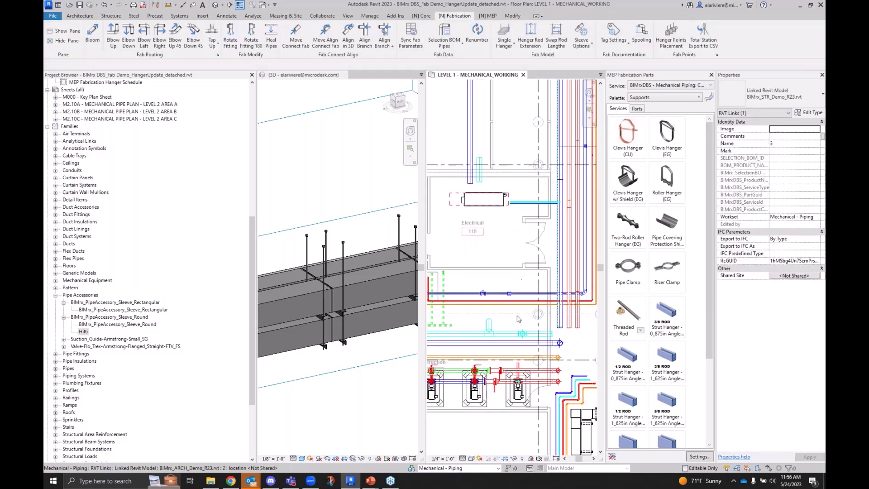
{"action": "key", "text": "Escape"}
Place wall sleeves where the two rotated pipes cross the exterior wall, and select the sleeve on the longer pipe
{"action": "scroll", "coordinate": [509, 191], "scroll_direction": "up", "scroll_amount": 3}
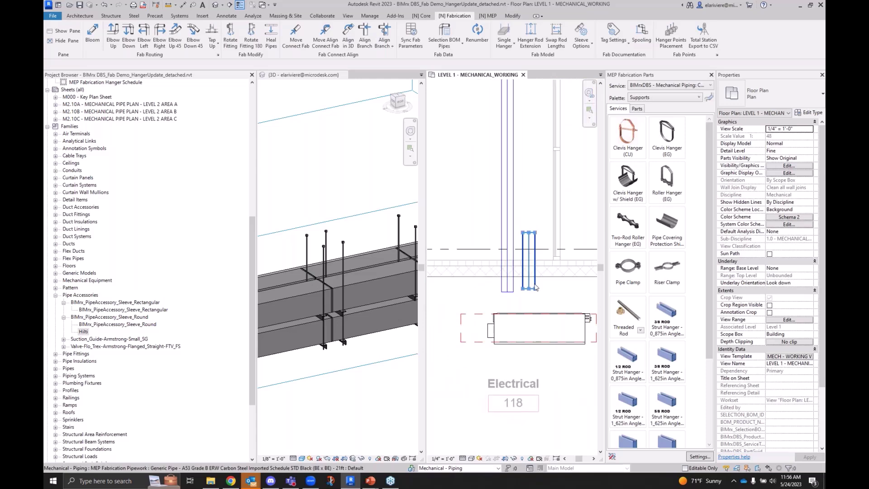
{"action": "left_click", "coordinate": [535, 287]}
{"action": "left_click", "coordinate": [507, 272], "text": "ctrl"}
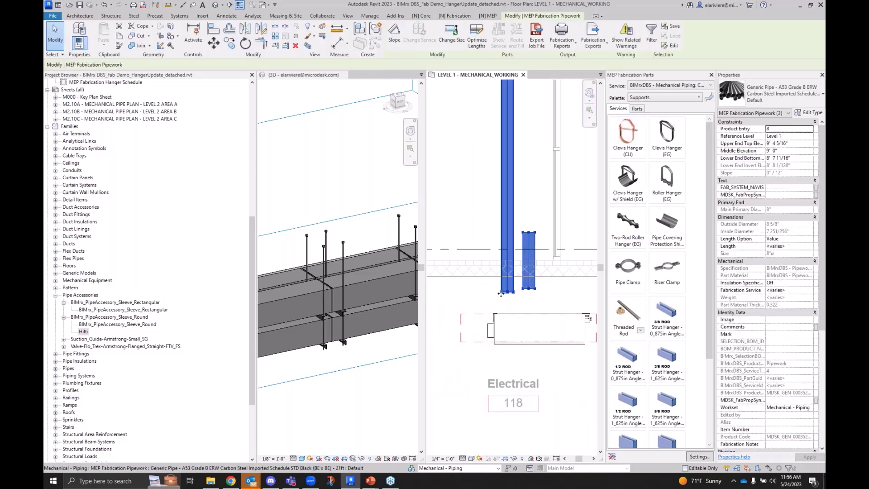
{"action": "left_click", "coordinate": [463, 17]}
{"action": "left_click", "coordinate": [581, 40]}
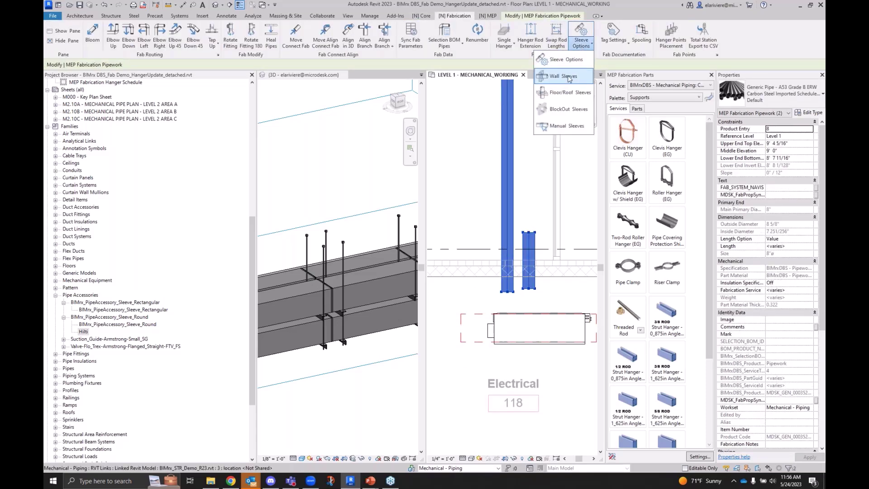
{"action": "left_click", "coordinate": [568, 77]}
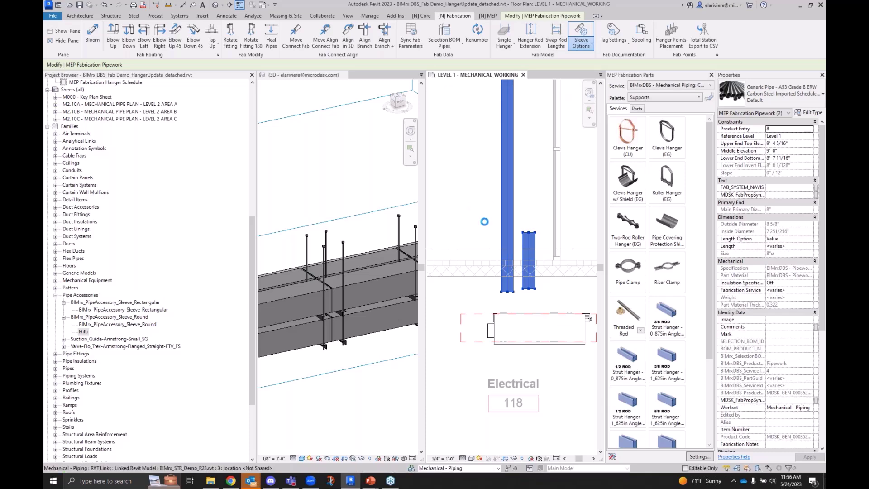
{"action": "left_click", "coordinate": [487, 242]}
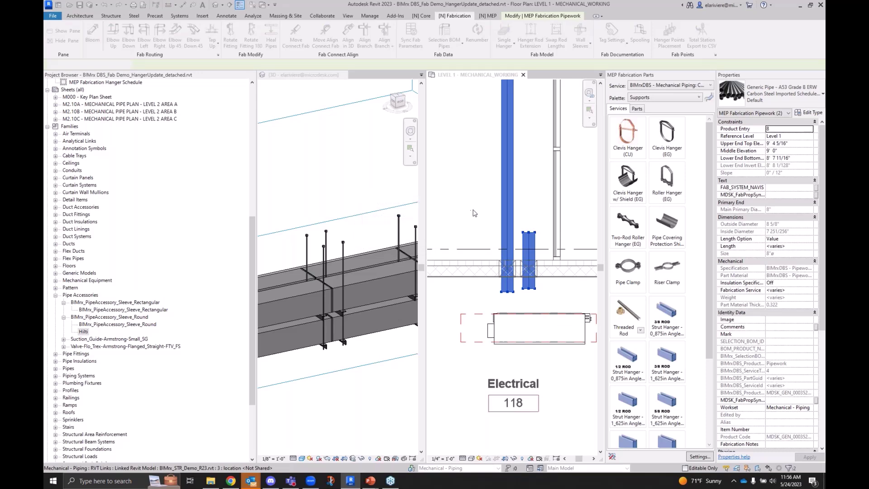
{"action": "left_click", "coordinate": [474, 212]}
{"action": "left_click", "coordinate": [502, 270]}
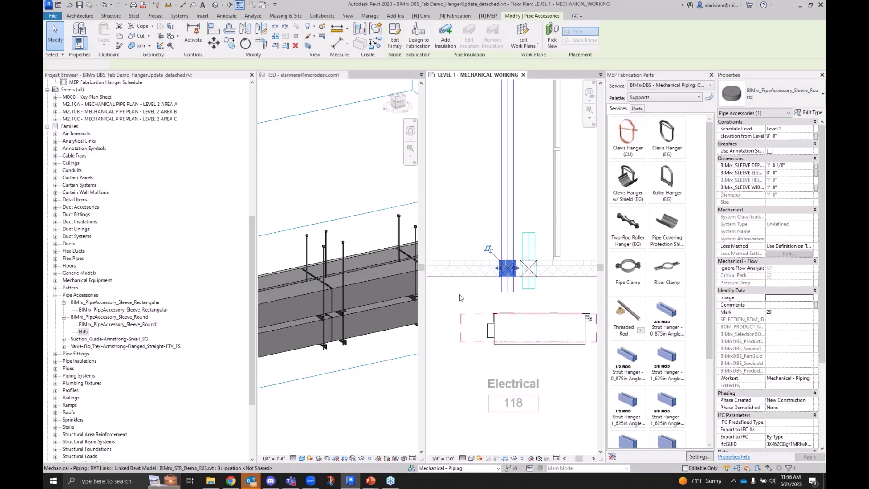
Place wall sleeves where the two 6-inch pipes above the pump cross the partition wall, leaving the pump out of the selection
{"action": "key", "text": "Escape"}
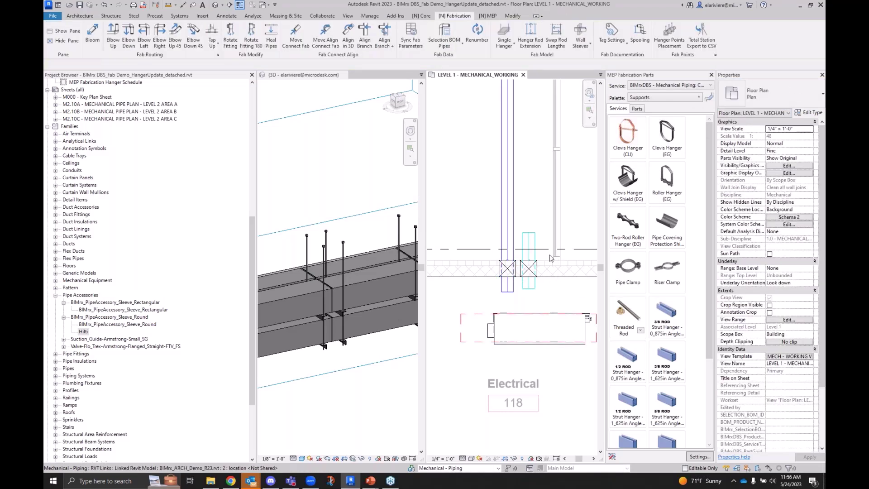
{"action": "scroll", "coordinate": [551, 269], "scroll_direction": "down", "scroll_amount": 5}
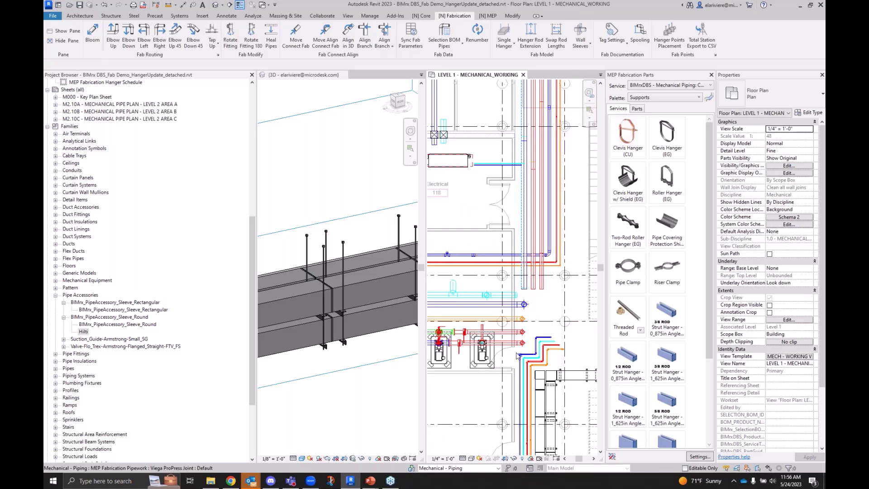
{"action": "scroll", "coordinate": [517, 355], "scroll_direction": "up", "scroll_amount": 3}
{"action": "left_click", "coordinate": [513, 318]}
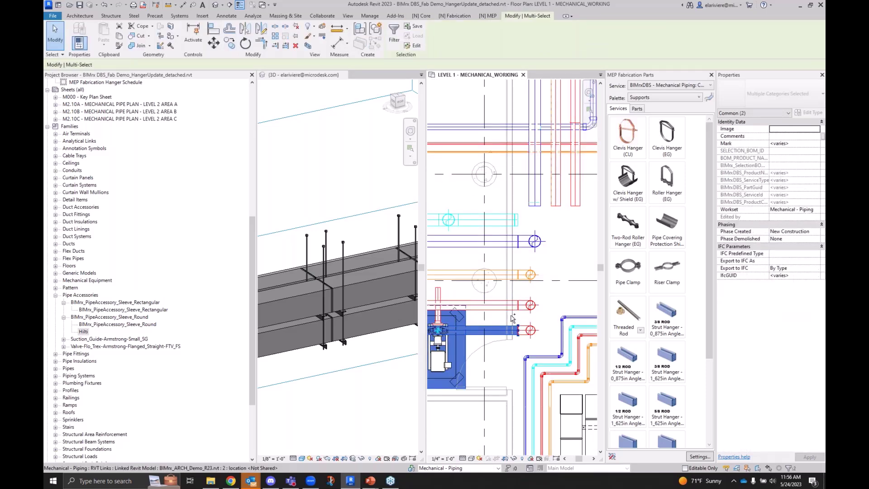
{"action": "left_click", "coordinate": [506, 314], "text": "ctrl"}
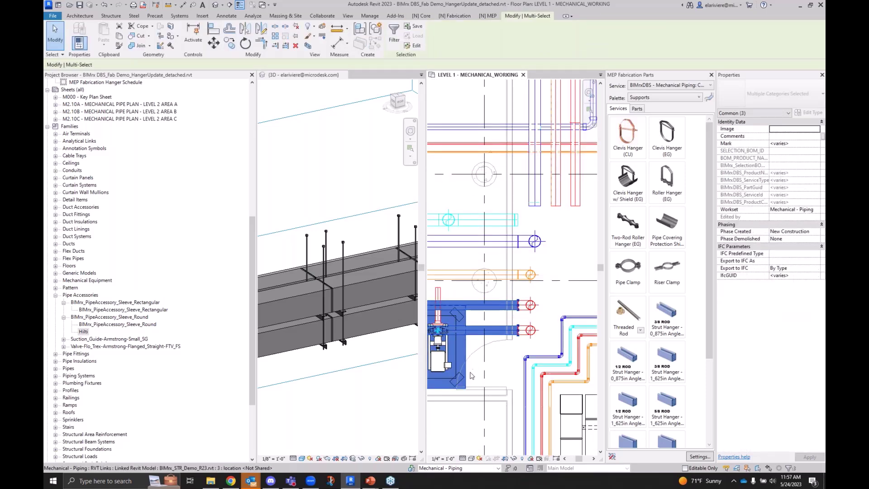
{"action": "left_click", "coordinate": [445, 362], "text": "shift"}
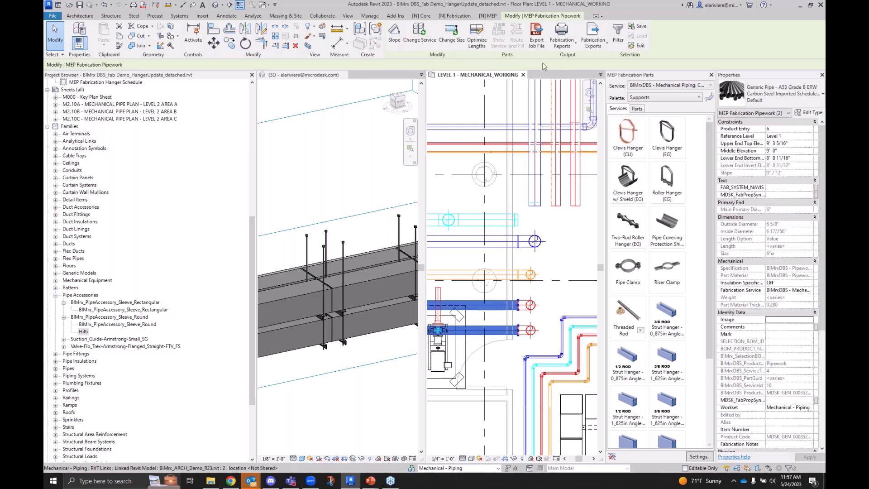
{"action": "left_click", "coordinate": [455, 16]}
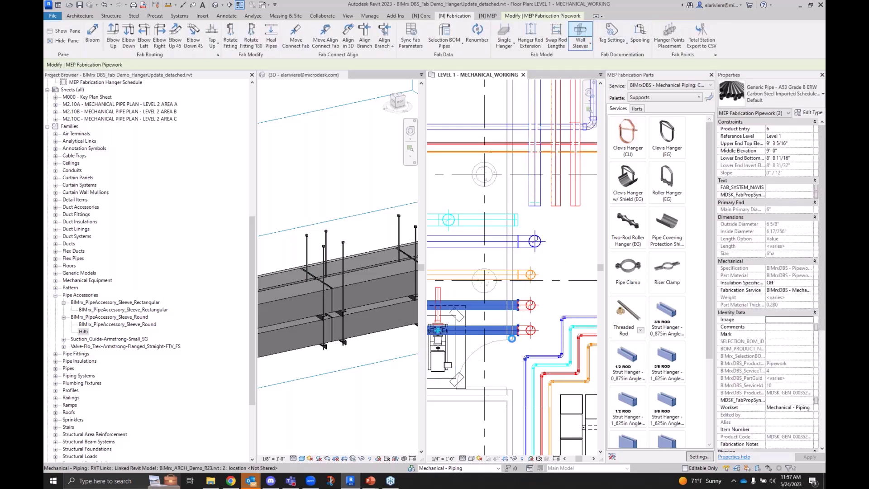
{"action": "left_click", "coordinate": [520, 375]}
{"action": "left_click", "coordinate": [484, 240]}
{"action": "scroll", "coordinate": [514, 334], "scroll_direction": "up", "scroll_amount": 3}
{"action": "key", "text": "Escape"}
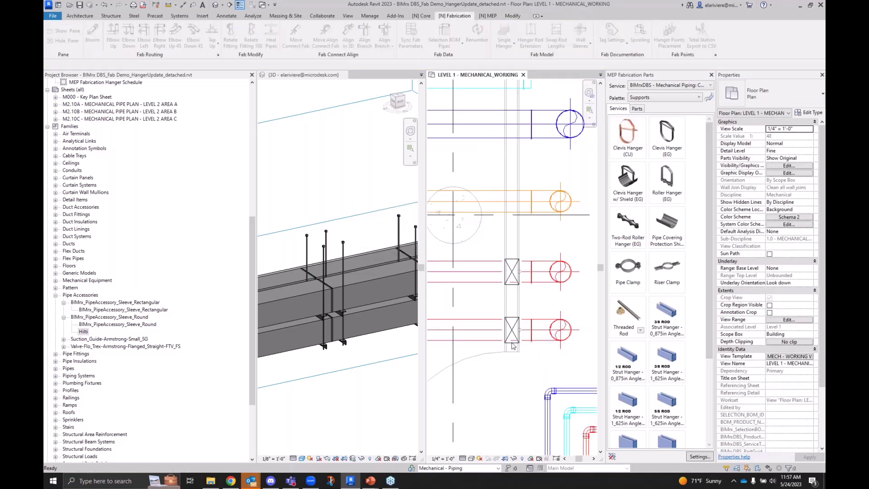
Check the family type and dimensions of the new sleeve on the lower 6-inch pipe beside the pump
{"action": "left_click", "coordinate": [513, 343]}
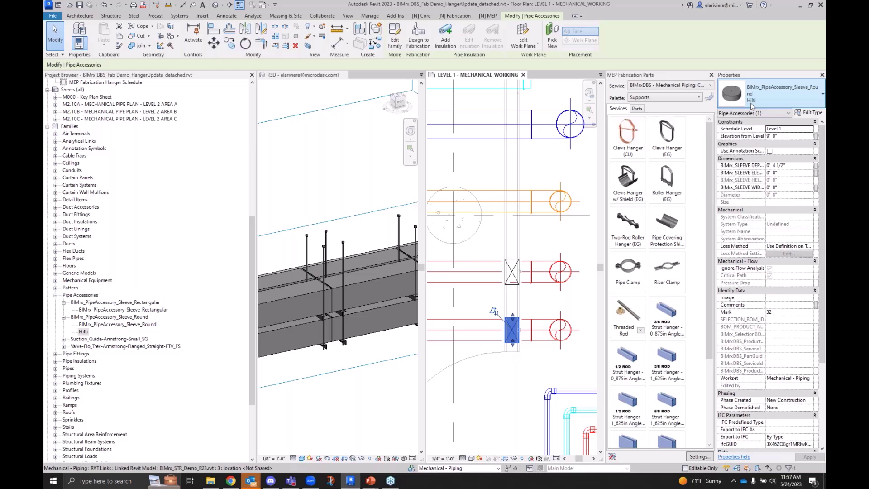
{"action": "scroll", "coordinate": [574, 175], "scroll_direction": "down", "scroll_amount": 4}
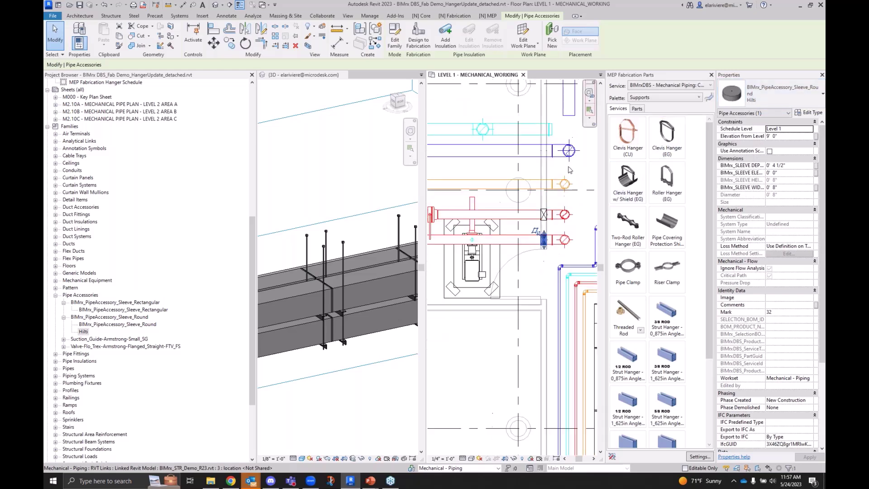
{"action": "scroll", "coordinate": [574, 175], "scroll_direction": "down", "scroll_amount": 3}
{"action": "middle_click_drag", "start_coordinate": [574, 174], "coordinate": [526, 232]}
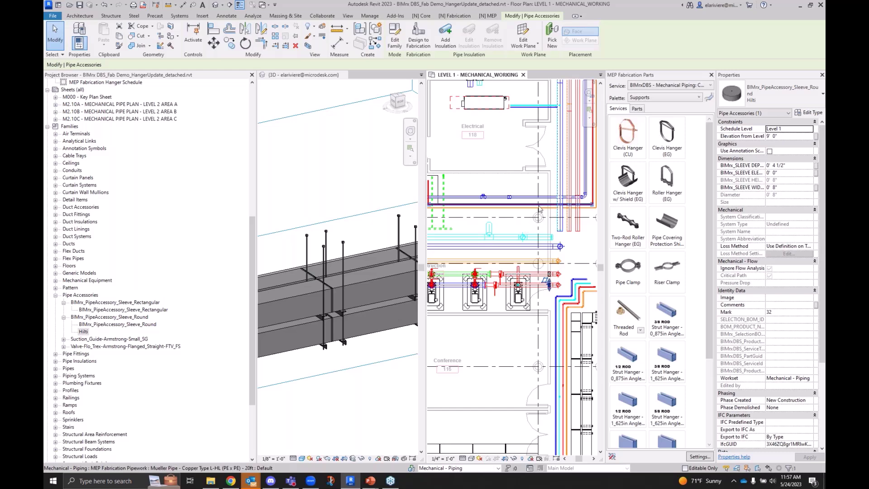
{"action": "left_click", "coordinate": [526, 230]}
{"action": "left_click", "coordinate": [530, 156]}
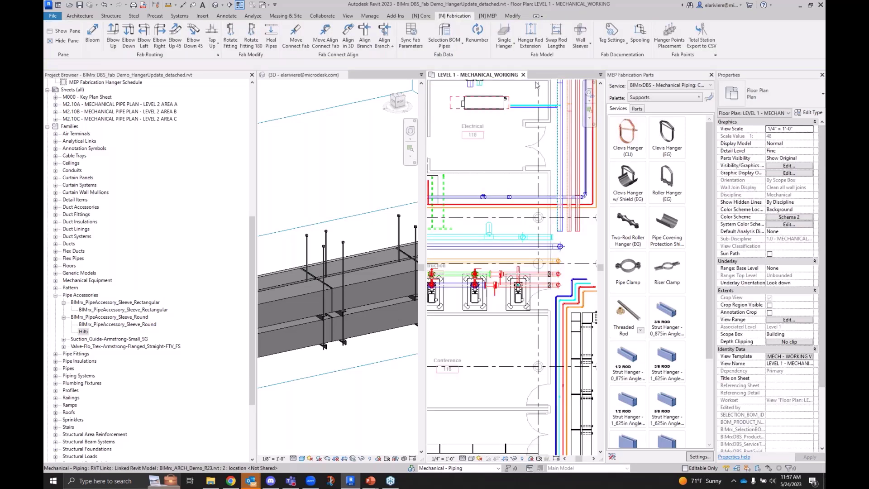
Review the size mapping, pipe mapping and sleeve parameter settings in the sleeve placement options, including the floor host's size mapping
{"action": "left_click", "coordinate": [589, 43]}
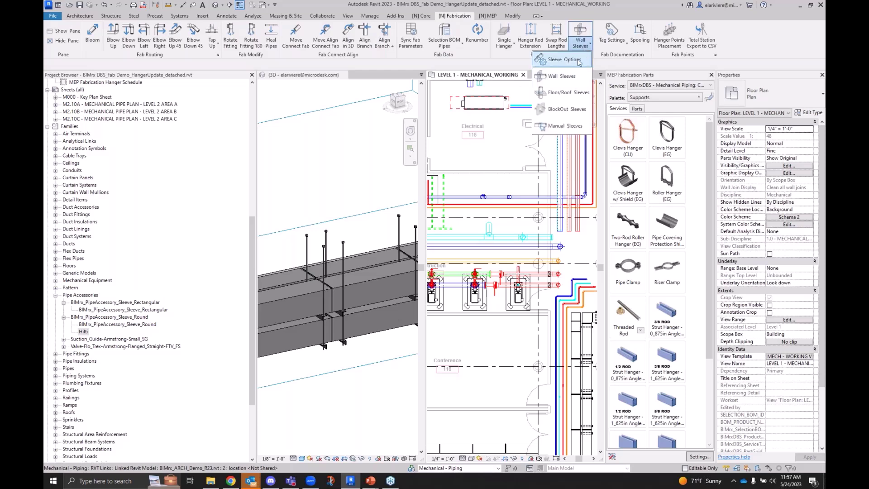
{"action": "left_click", "coordinate": [576, 58]}
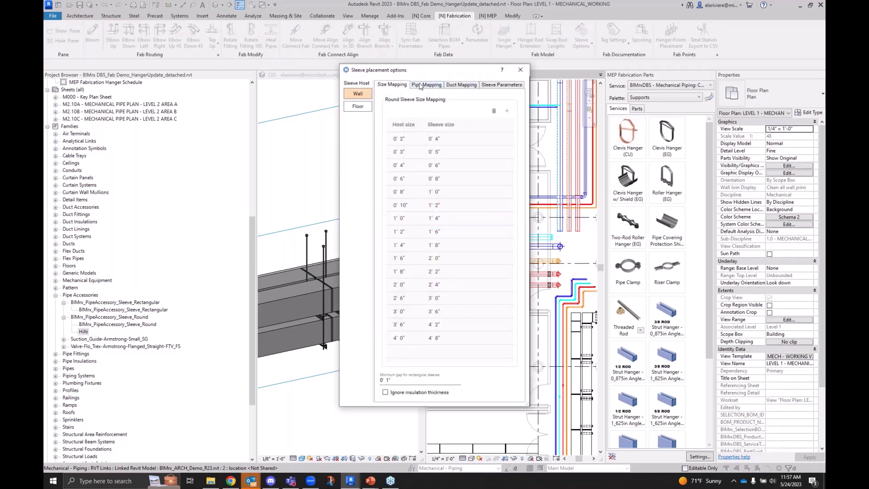
{"action": "left_click", "coordinate": [425, 85]}
{"action": "left_click", "coordinate": [461, 85]}
{"action": "left_click", "coordinate": [488, 86]}
{"action": "left_click", "coordinate": [426, 85]}
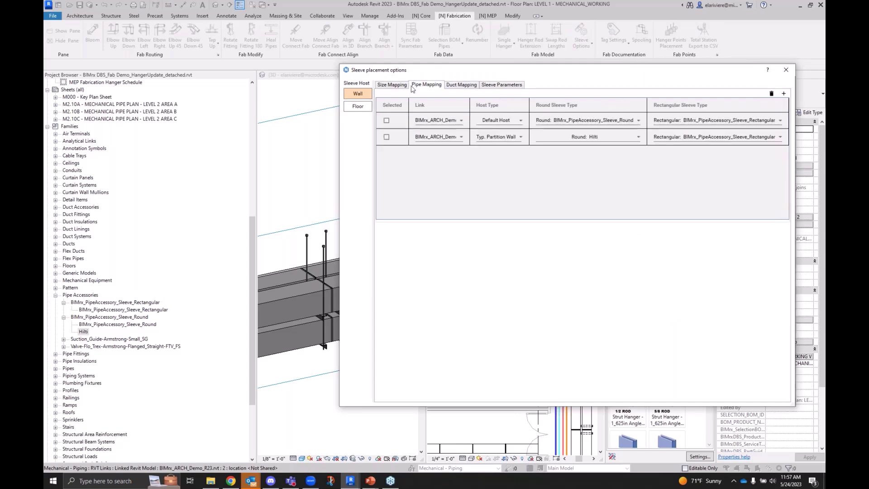
{"action": "left_click", "coordinate": [403, 86]}
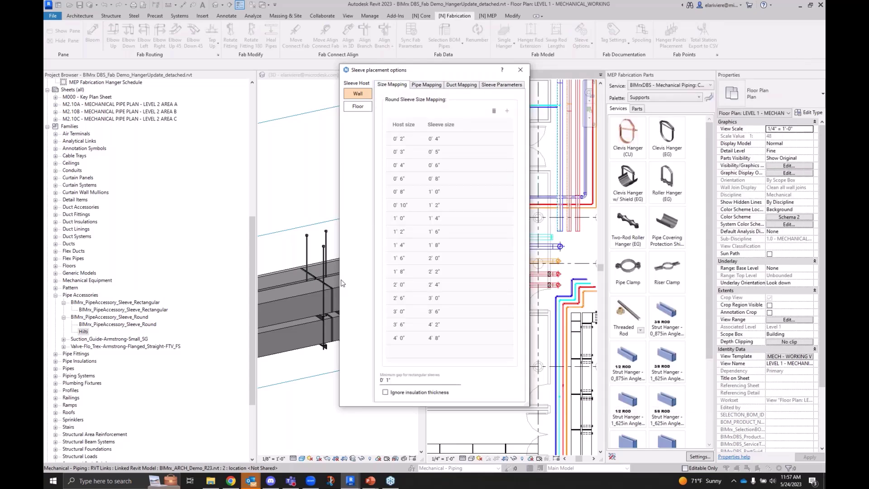
{"action": "left_click", "coordinate": [351, 108]}
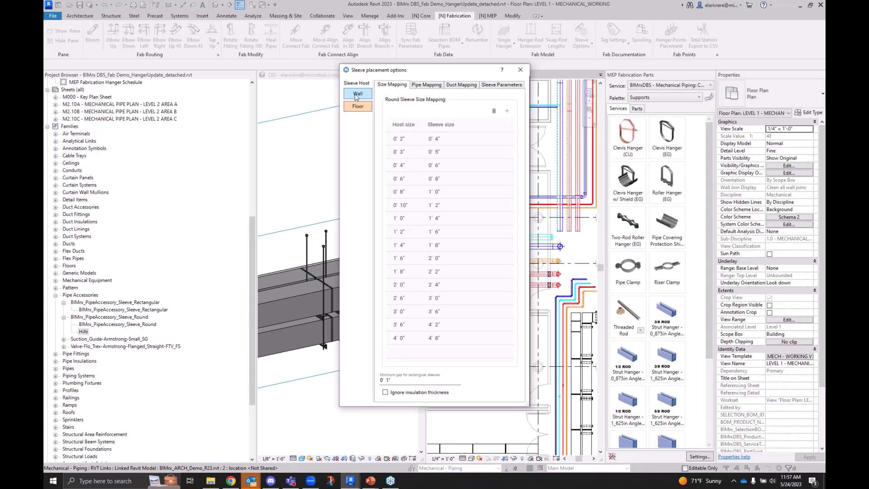
{"action": "left_click", "coordinate": [369, 94]}
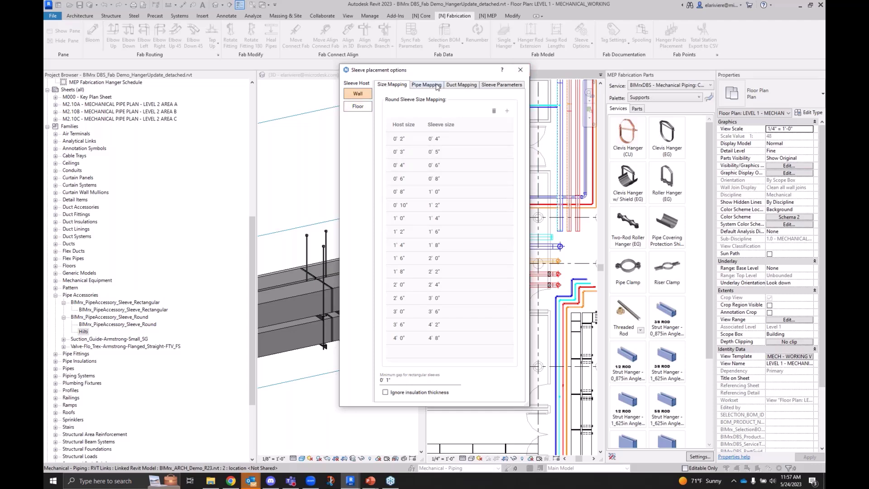
{"action": "left_click", "coordinate": [496, 85]}
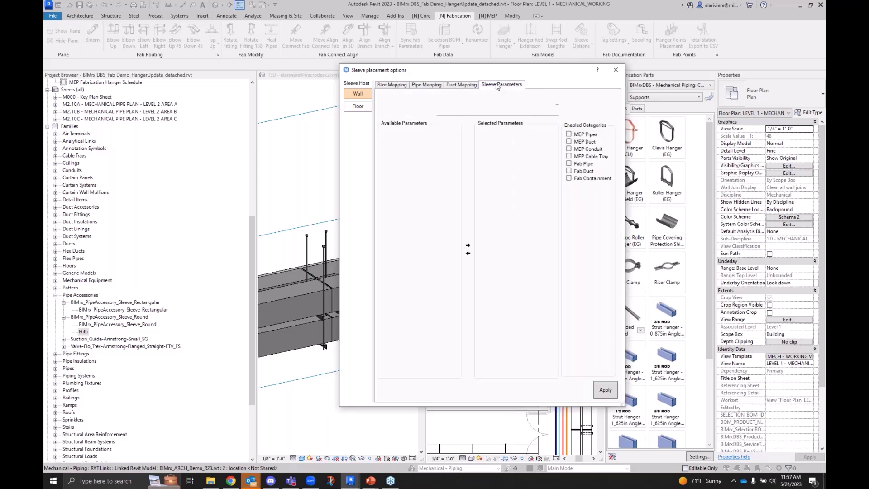
{"action": "left_click_drag", "start_coordinate": [501, 74], "coordinate": [276, 68]}
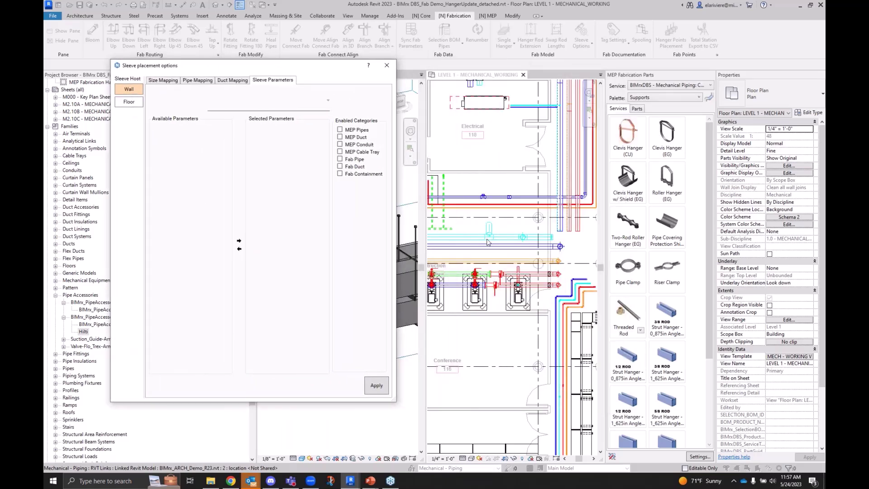
{"action": "left_click", "coordinate": [386, 65]}
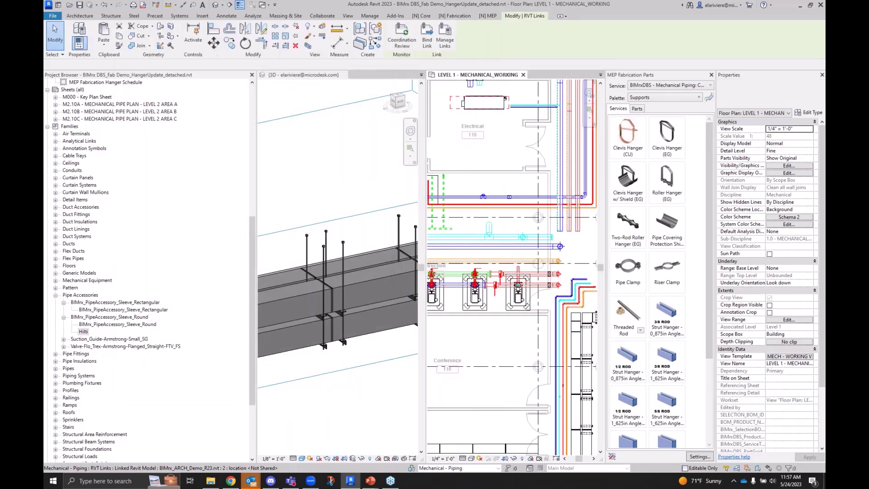
Copy the two 8-inch pipes crossing the thicker wall of Electrical 118 to a spot farther along that wall toward room 119
{"action": "scroll", "coordinate": [513, 118], "scroll_direction": "up", "scroll_amount": 5}
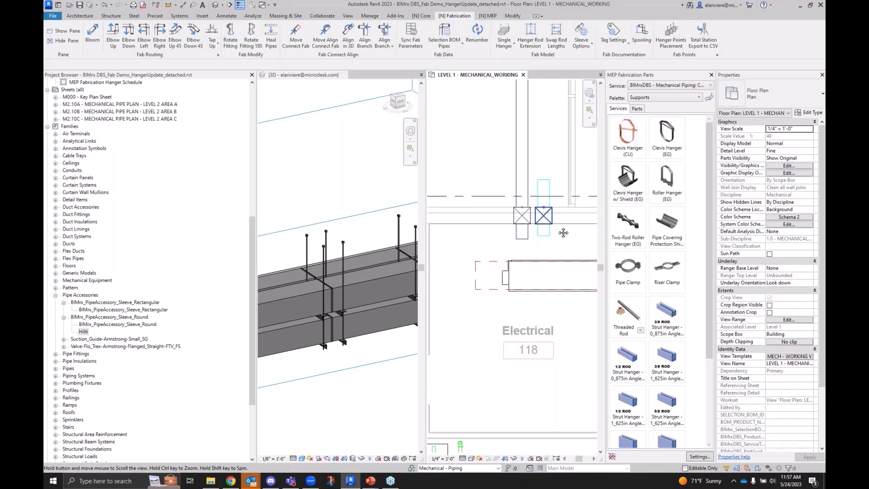
{"action": "left_click", "coordinate": [535, 210]}
{"action": "key", "text": "c"}
{"action": "key", "text": "o"}
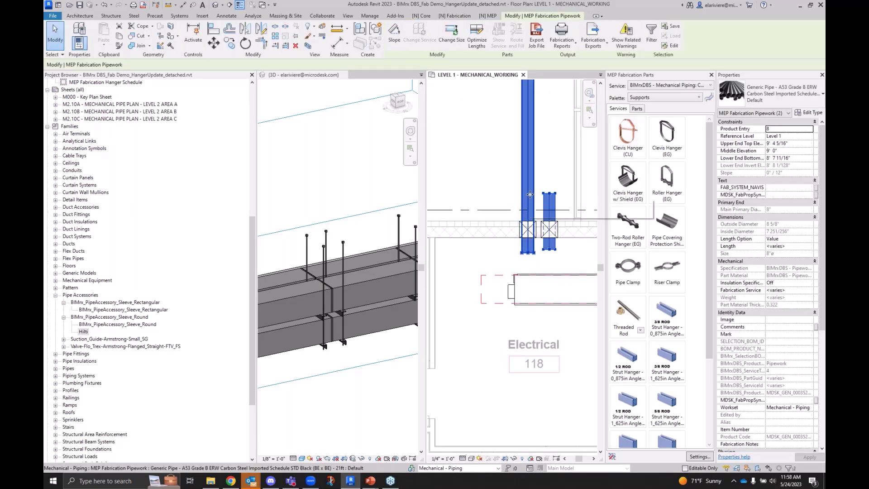
{"action": "left_click", "coordinate": [531, 210]}
{"action": "left_click", "coordinate": [492, 210]}
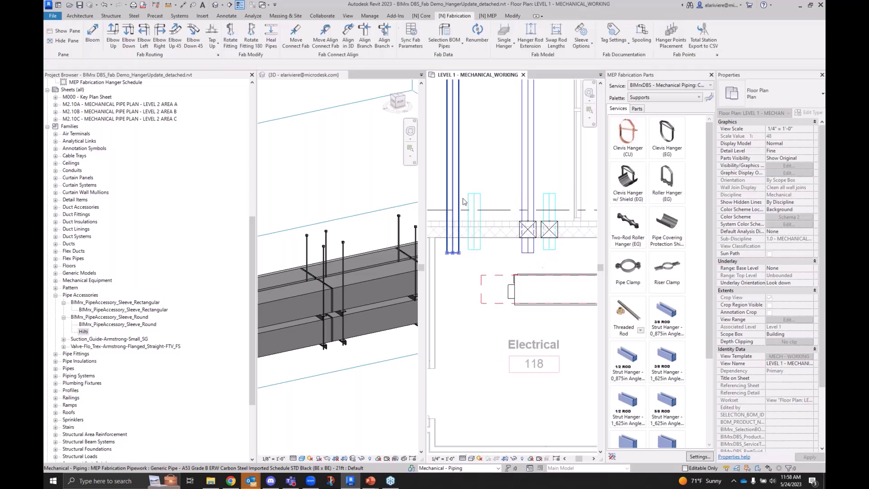
{"action": "key", "text": "Escape"}
Open the sleeve parameter settings for wall sleeves and choose Fab Pipe as the category whose parameters are listed
{"action": "middle_click_drag", "start_coordinate": [500, 261], "coordinate": [503, 233]}
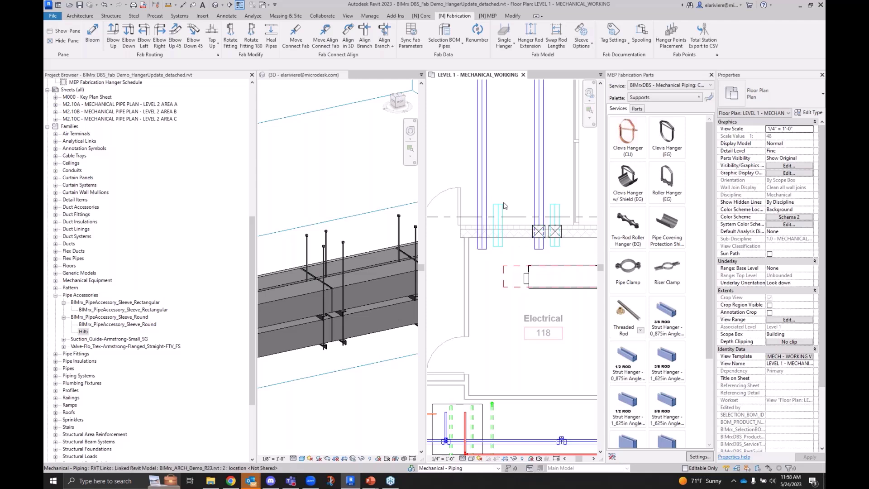
{"action": "scroll", "coordinate": [472, 142], "scroll_direction": "down", "scroll_amount": 2}
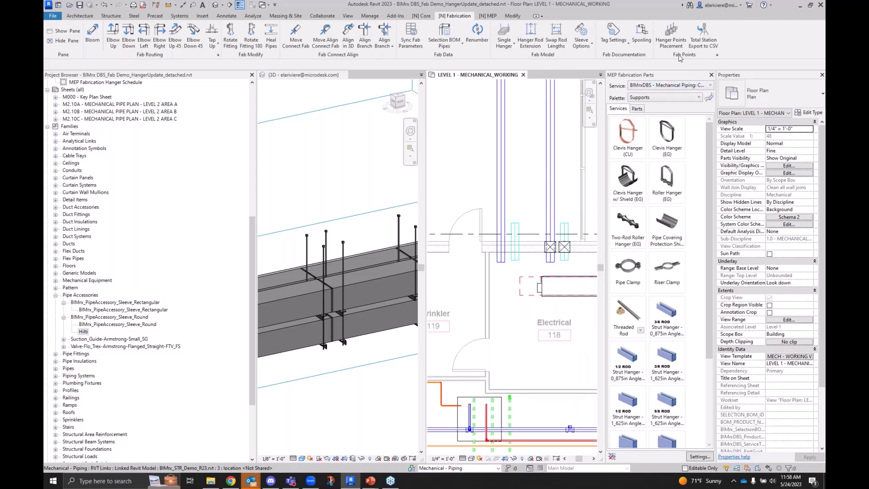
{"action": "left_click", "coordinate": [583, 43]}
{"action": "left_click", "coordinate": [544, 122]}
{"action": "left_click_drag", "start_coordinate": [452, 69], "coordinate": [229, 81]}
{"action": "left_click", "coordinate": [270, 97]}
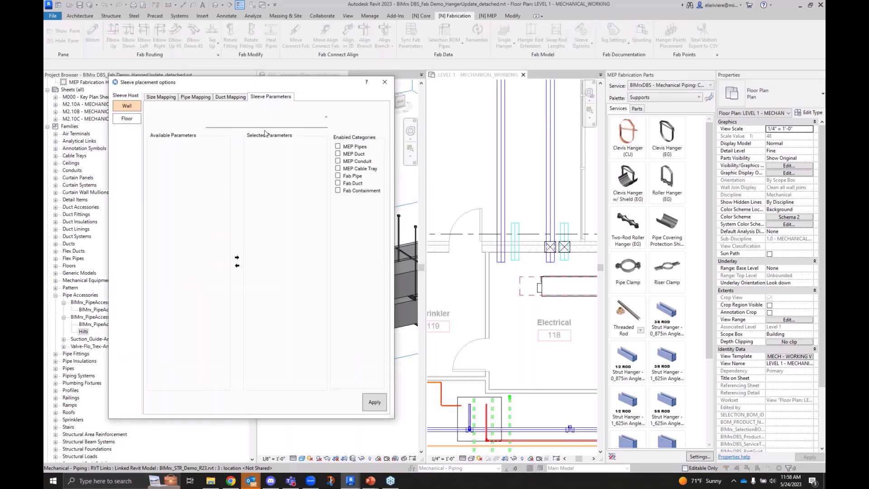
{"action": "left_click", "coordinate": [241, 123]}
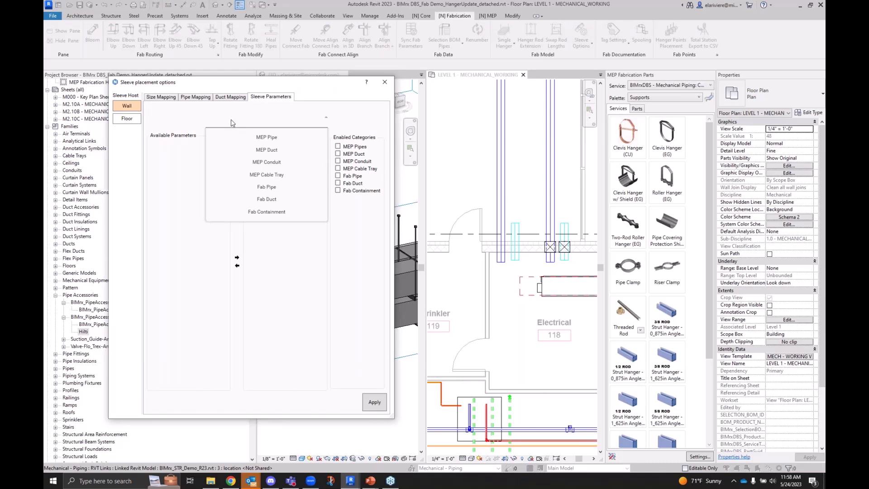
{"action": "left_click", "coordinate": [265, 189]}
Add Fabrication Service to the selected sleeve parameters for Fab Pipe, apply the change and close the sleeve placement options
{"action": "scroll", "coordinate": [203, 253], "scroll_direction": "down", "scroll_amount": 9}
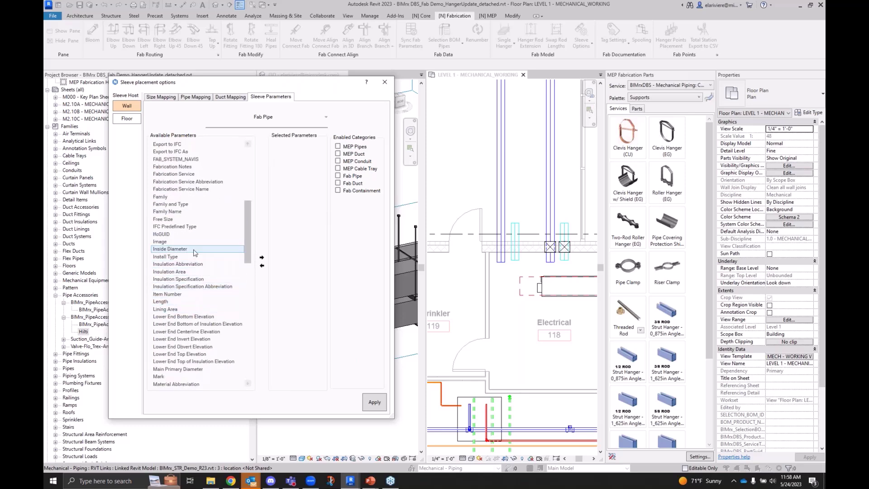
{"action": "left_click", "coordinate": [194, 173]}
{"action": "left_click", "coordinate": [261, 257]}
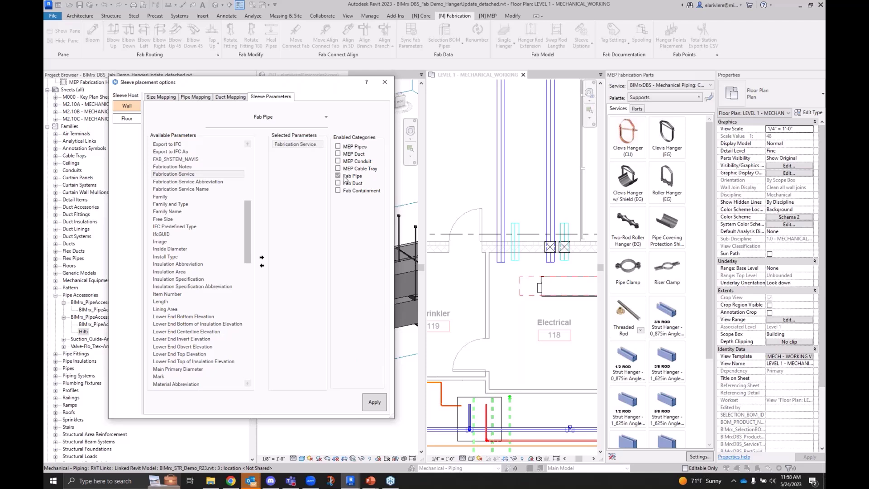
{"action": "left_click", "coordinate": [374, 405]}
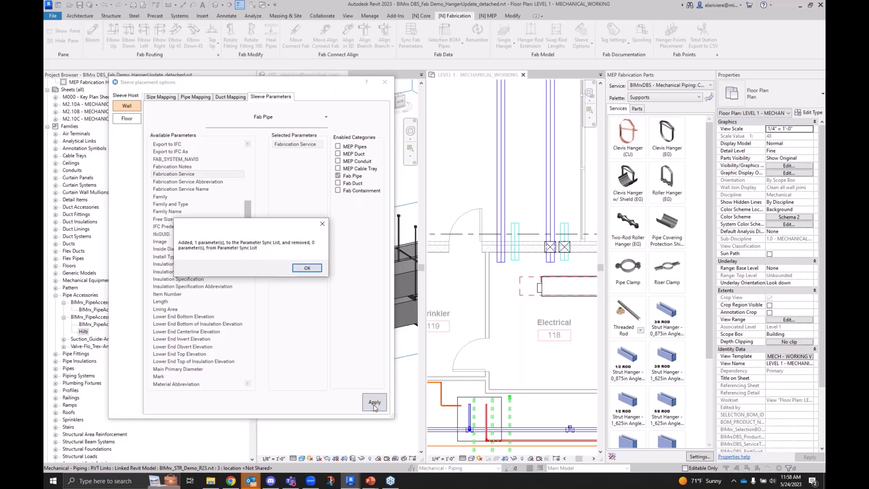
{"action": "left_click", "coordinate": [307, 268]}
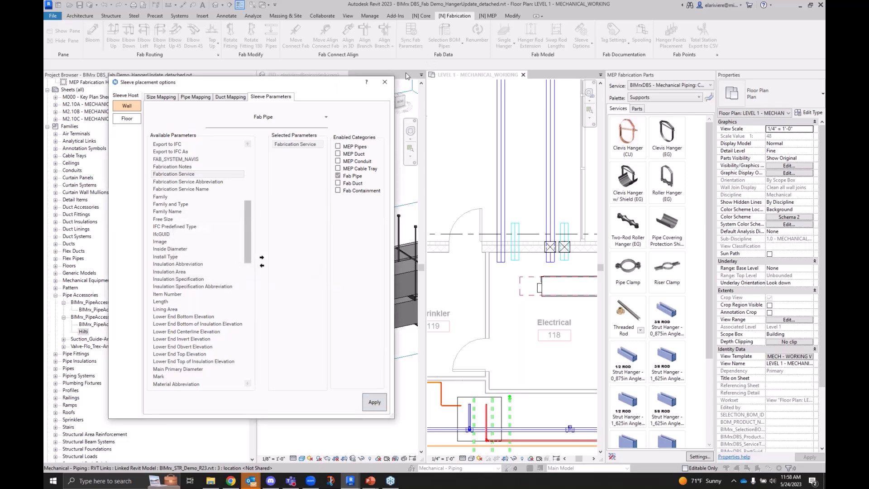
{"action": "left_click", "coordinate": [385, 82]}
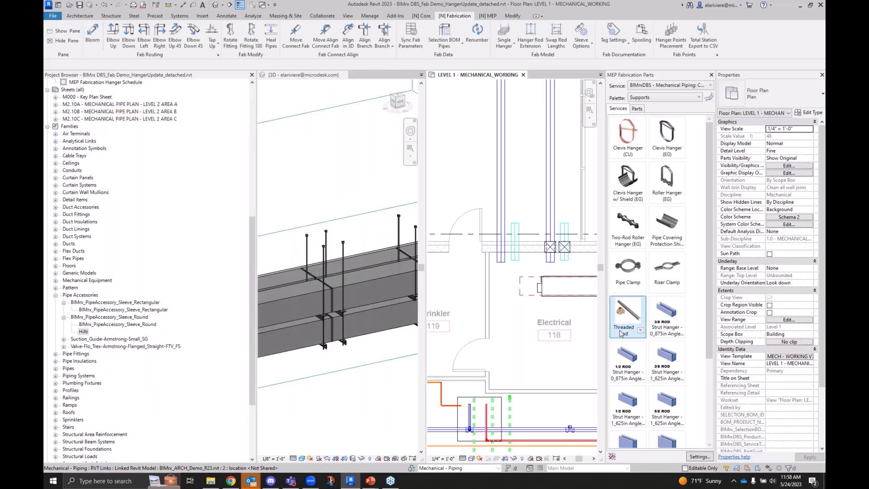
Inspect the fabrication parameter in the properties of the existing sleeve on the longer 8-inch pipe, and clear the selection
{"action": "left_click", "coordinate": [550, 247]}
{"action": "scroll", "coordinate": [780, 330], "scroll_direction": "down", "scroll_amount": 5}
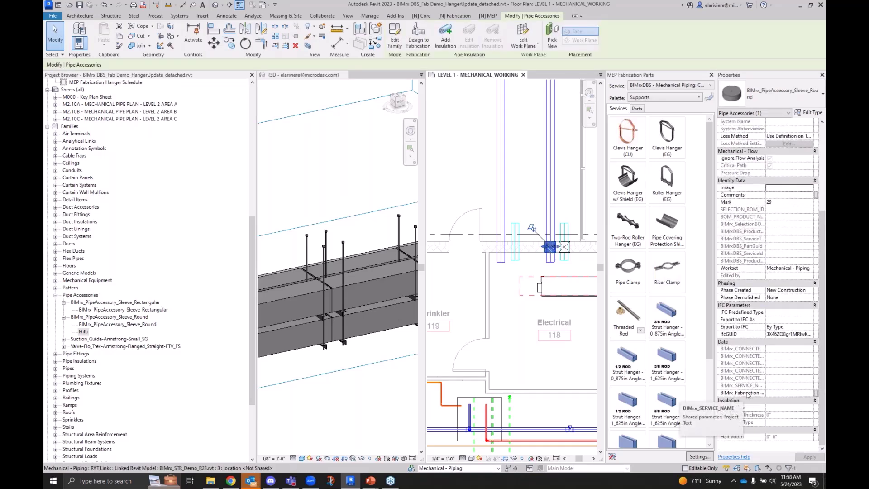
{"action": "left_click", "coordinate": [779, 392]}
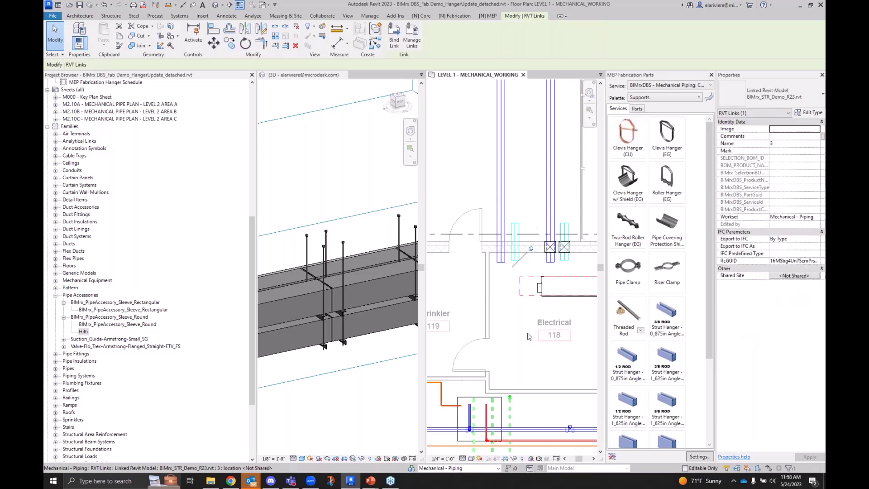
{"action": "left_click", "coordinate": [504, 339]}
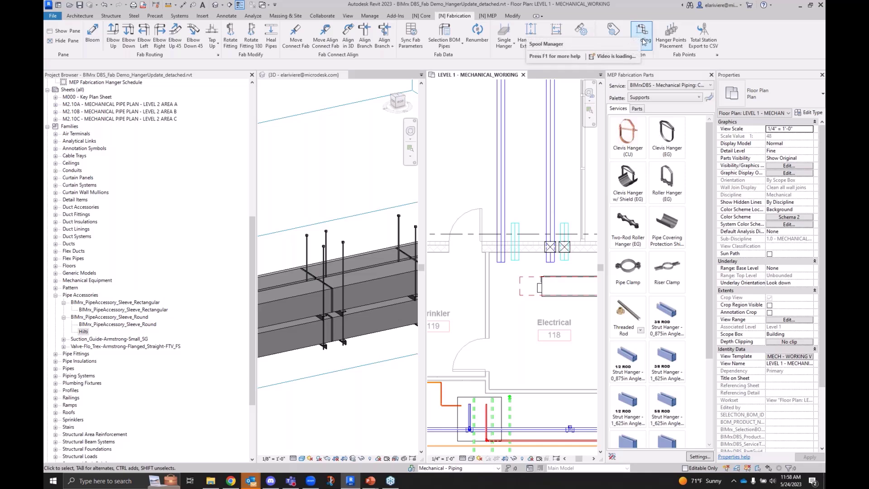
Try shifting the original 8-inch pipe sideways off its sleeve in the Electrical 118 wall, and nudge it back into line
{"action": "scroll", "coordinate": [547, 222], "scroll_direction": "up", "scroll_amount": 3}
{"action": "left_click", "coordinate": [546, 222]}
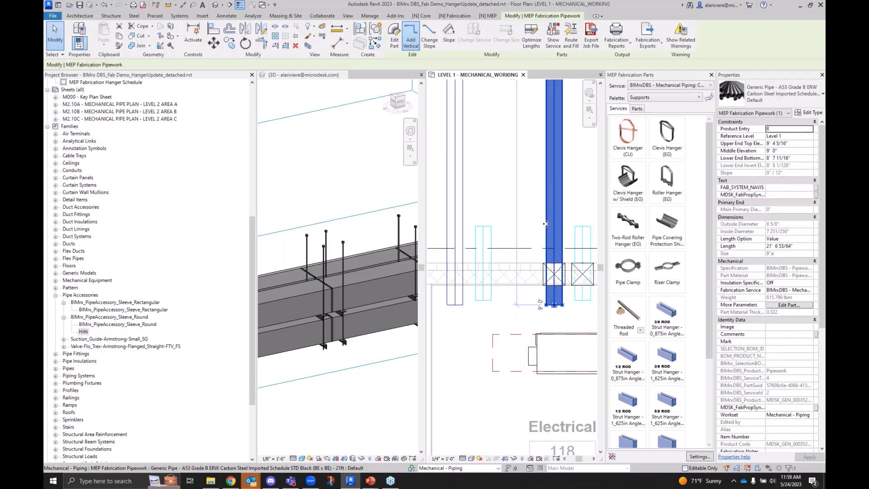
{"action": "left_click_drag", "start_coordinate": [546, 302], "coordinate": [547, 301]}
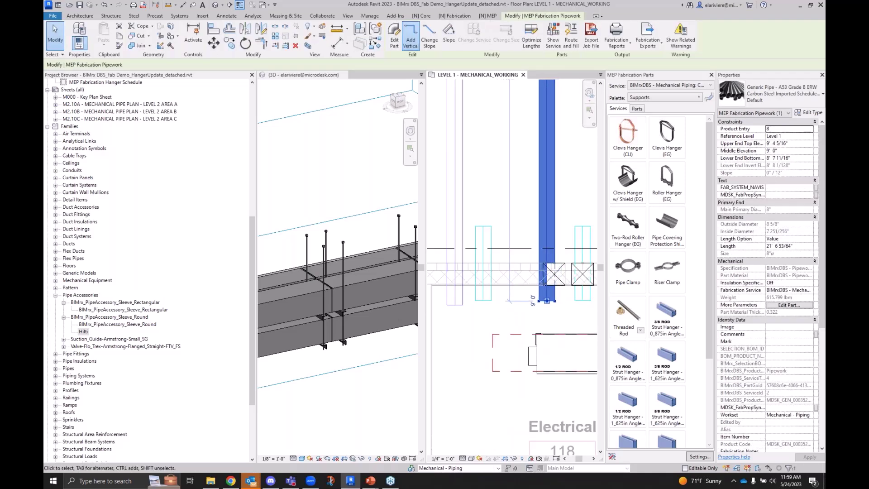
{"action": "key", "text": "Right"}
{"action": "key", "text": "Right"}
{"action": "key", "text": "Right"}
{"action": "key", "text": "Right"}
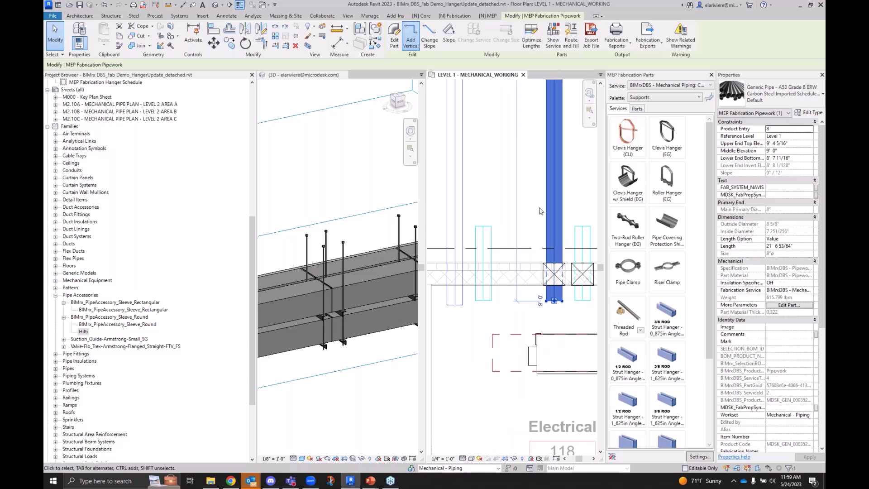
{"action": "left_click", "coordinate": [532, 203]}
{"action": "scroll", "coordinate": [533, 202], "scroll_direction": "down", "scroll_amount": 2}
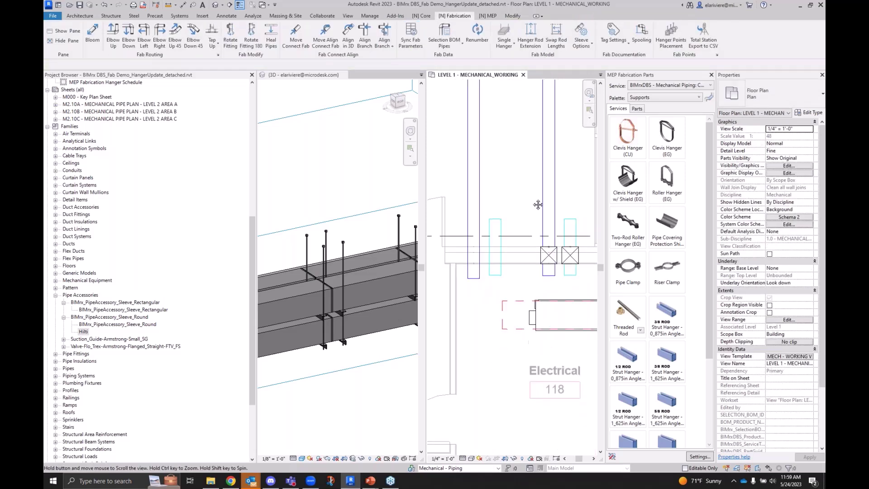
Place wall sleeves on the two copied 8-inch pipes crossing the Electrical 118 wall and dismiss the placement result
{"action": "scroll", "coordinate": [525, 249], "scroll_direction": "down", "scroll_amount": 3}
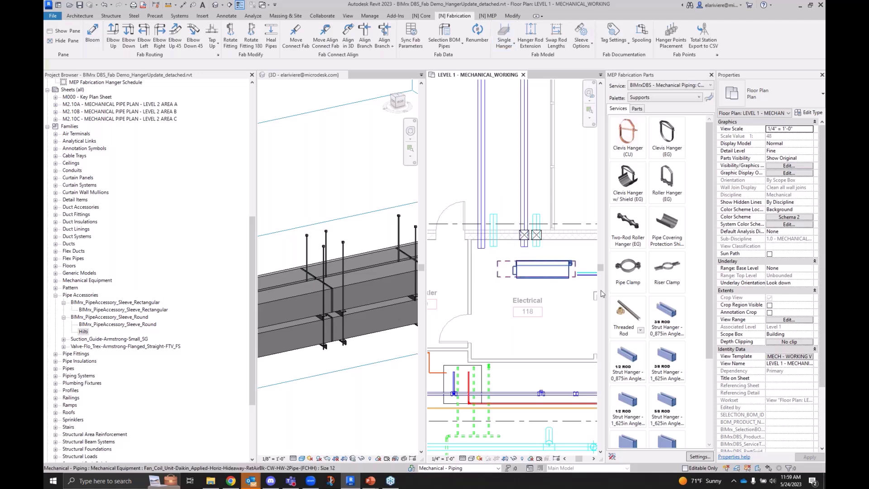
{"action": "left_click", "coordinate": [588, 46]}
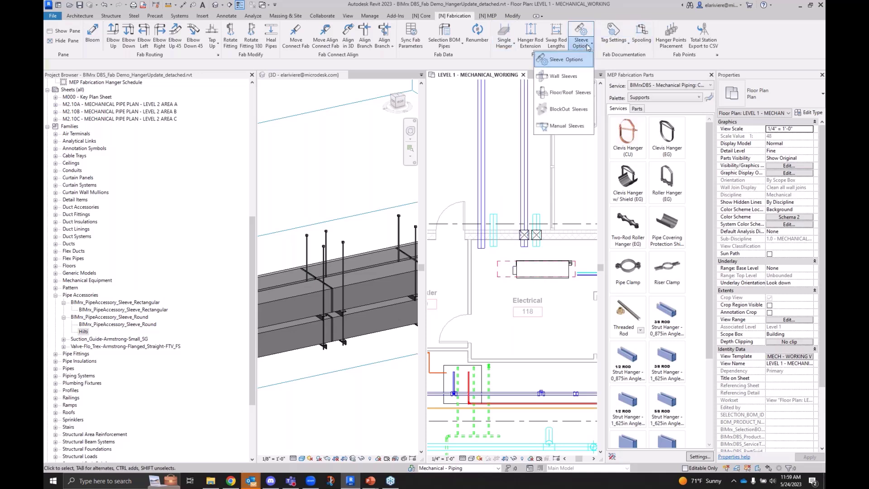
{"action": "left_click", "coordinate": [563, 77]}
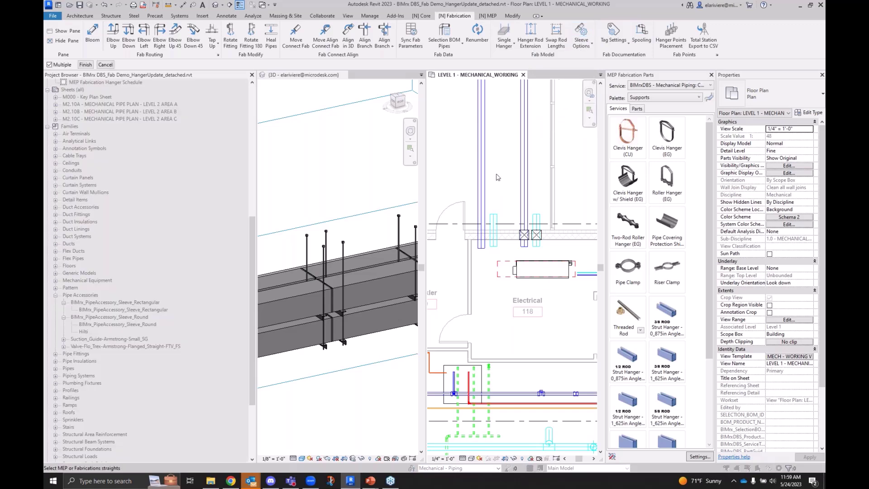
{"action": "left_click", "coordinate": [480, 136]}
{"action": "left_click", "coordinate": [90, 66]}
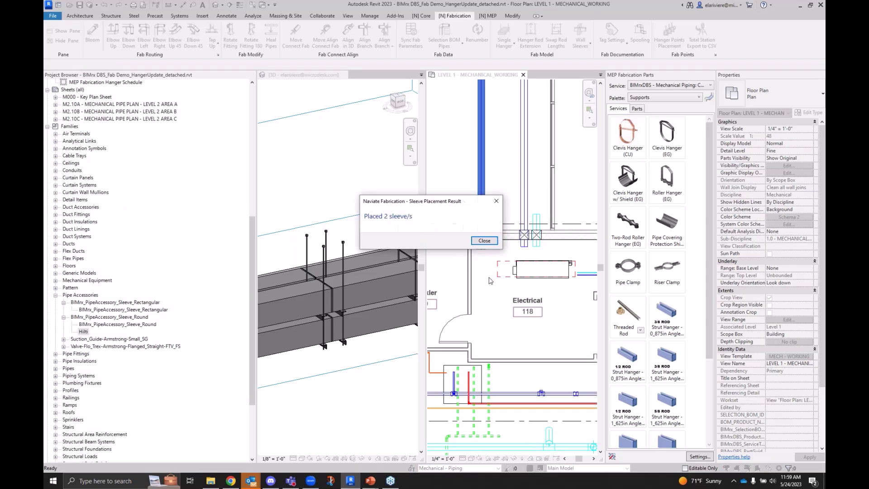
{"action": "left_click", "coordinate": [491, 244]}
Inspect the fabrication service parameter of the new sleeve on the shorter copied pipe, and clear the selection
{"action": "scroll", "coordinate": [493, 238], "scroll_direction": "up", "scroll_amount": 5}
{"action": "left_click", "coordinate": [497, 225]}
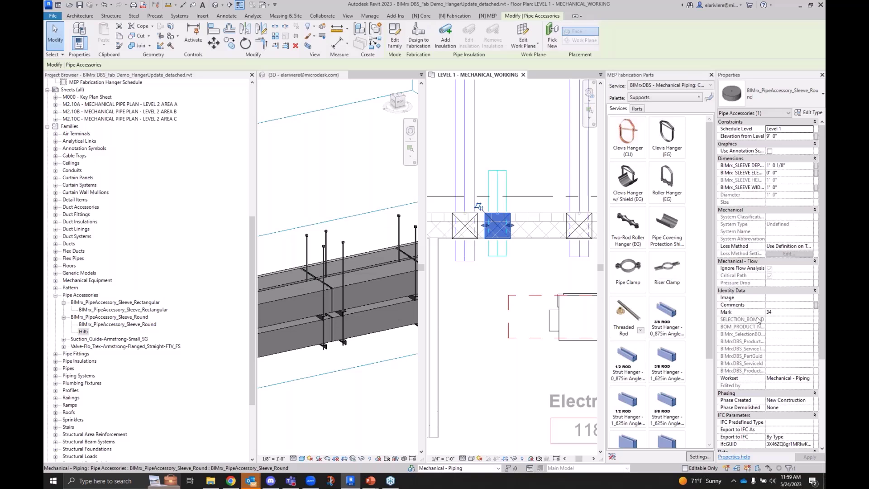
{"action": "scroll", "coordinate": [758, 320], "scroll_direction": "down", "scroll_amount": 2}
{"action": "scroll", "coordinate": [729, 304], "scroll_direction": "down", "scroll_amount": 3}
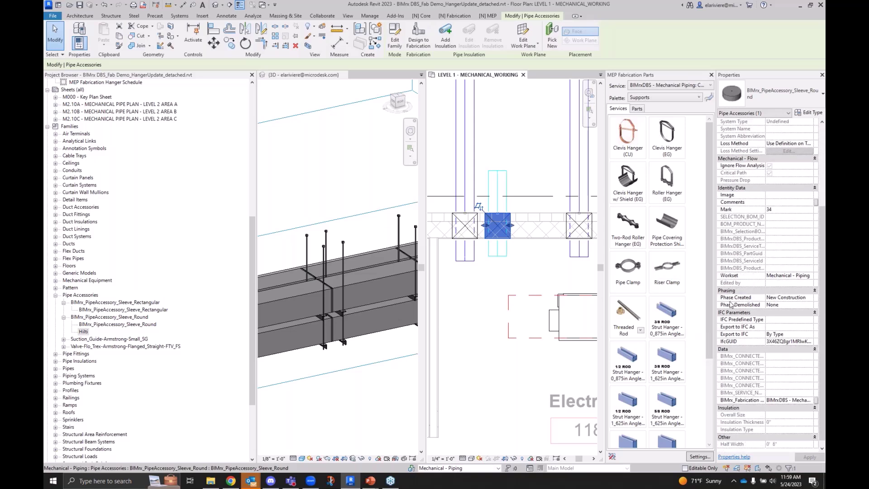
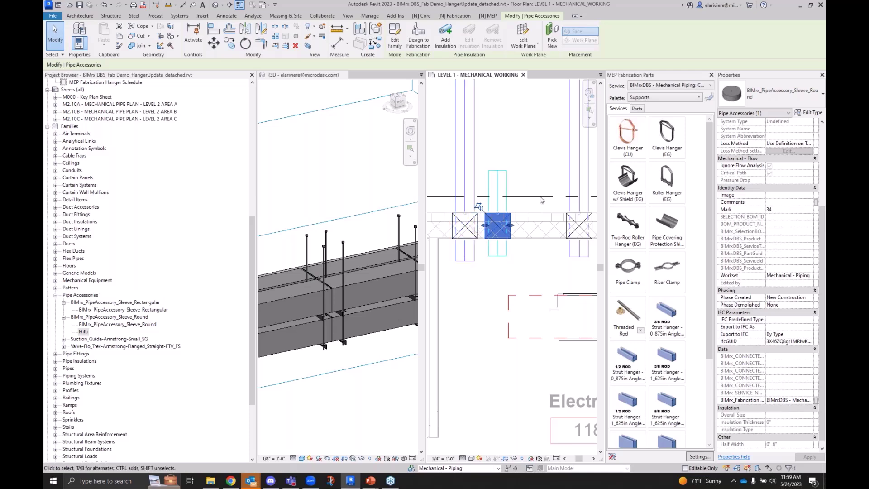
{"action": "key", "text": "Escape"}
Place a manual sleeve with a depth of 6 on the largest domestic copper pipe running below Electrical 118, away from any wall
{"action": "scroll", "coordinate": [501, 94], "scroll_direction": "down", "scroll_amount": 5}
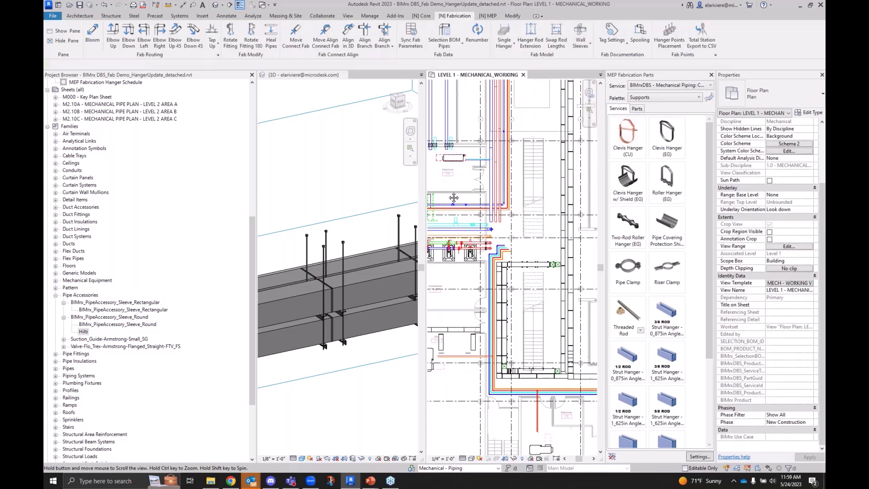
{"action": "left_click", "coordinate": [580, 43]}
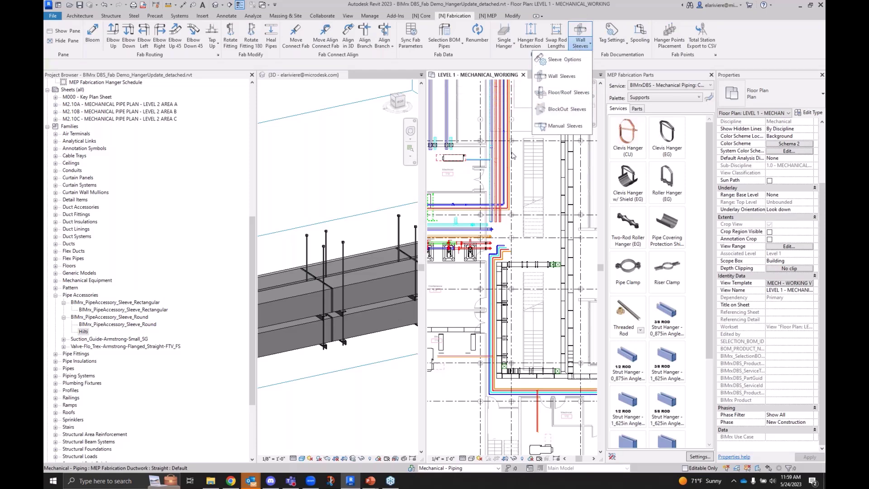
{"action": "left_click", "coordinate": [559, 129]}
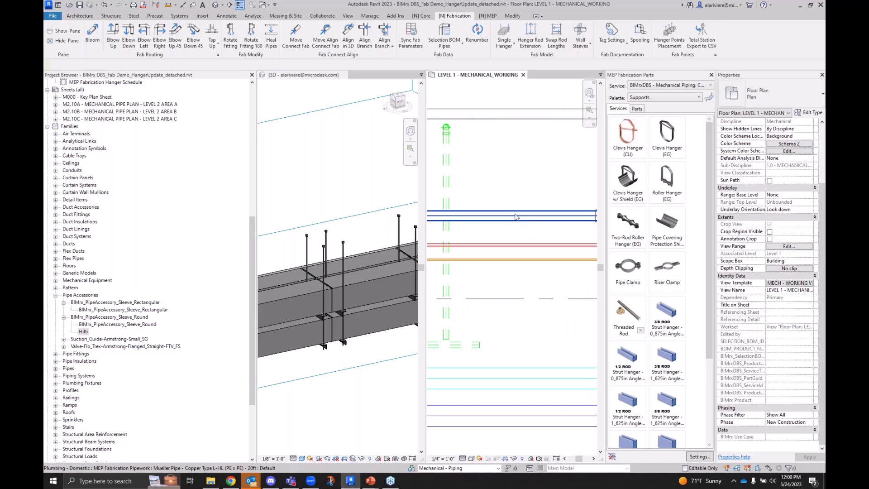
{"action": "left_click", "coordinate": [581, 43]}
{"action": "left_click", "coordinate": [565, 126]}
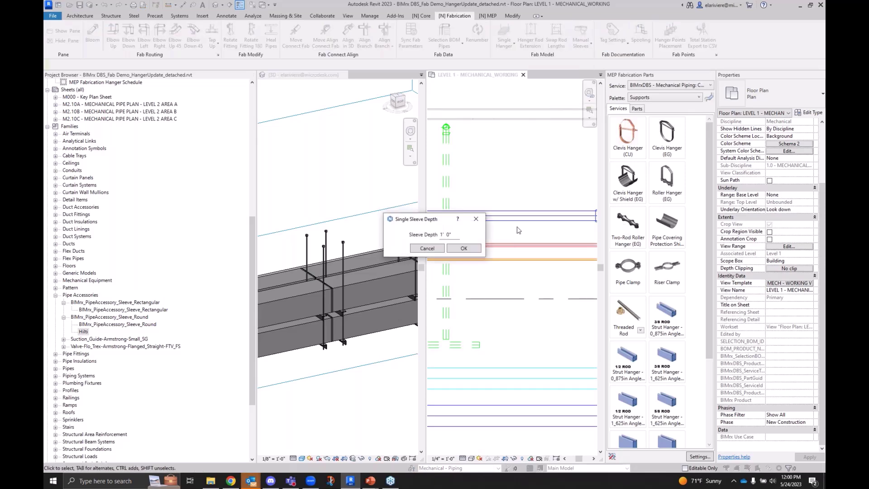
{"action": "double_click", "coordinate": [441, 235]}
{"action": "type", "text": "6"}
{"action": "left_click", "coordinate": [464, 247]}
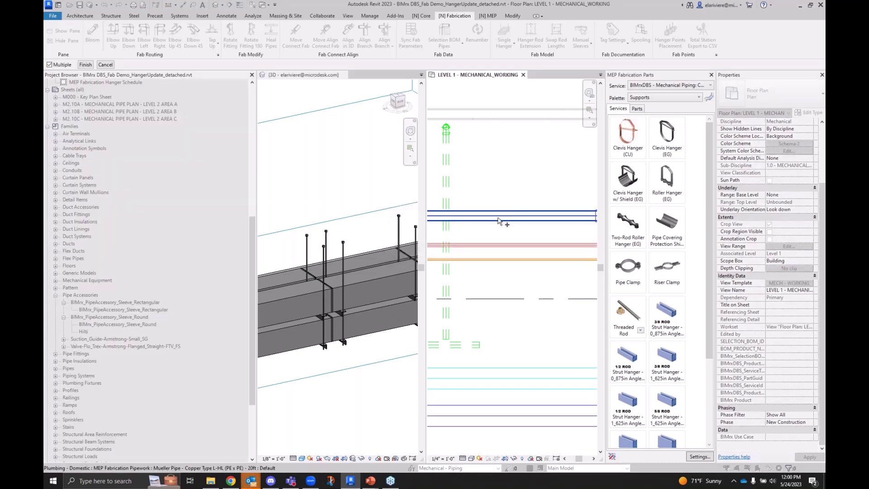
{"action": "left_click", "coordinate": [498, 221]}
{"action": "left_click", "coordinate": [85, 64]}
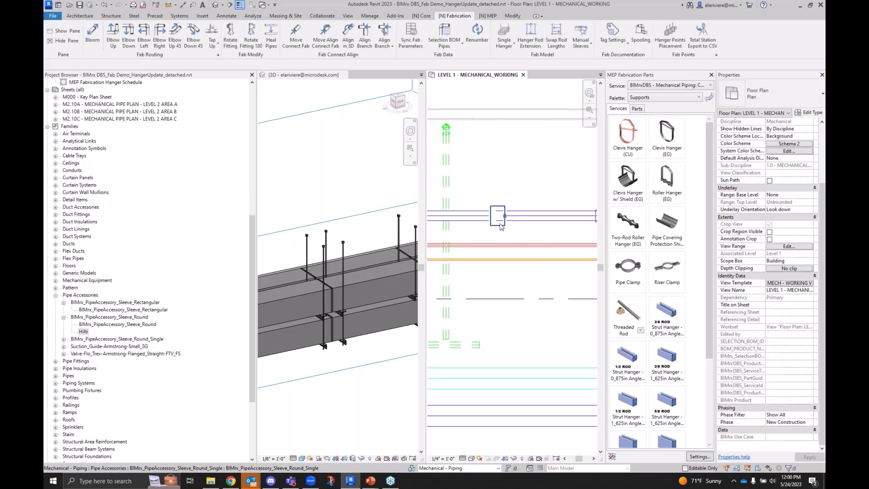
Isolate the group of pipes around the corridor-side wall crossing in a 3D selection box and select its section box
{"action": "scroll", "coordinate": [519, 295], "scroll_direction": "down", "scroll_amount": 2}
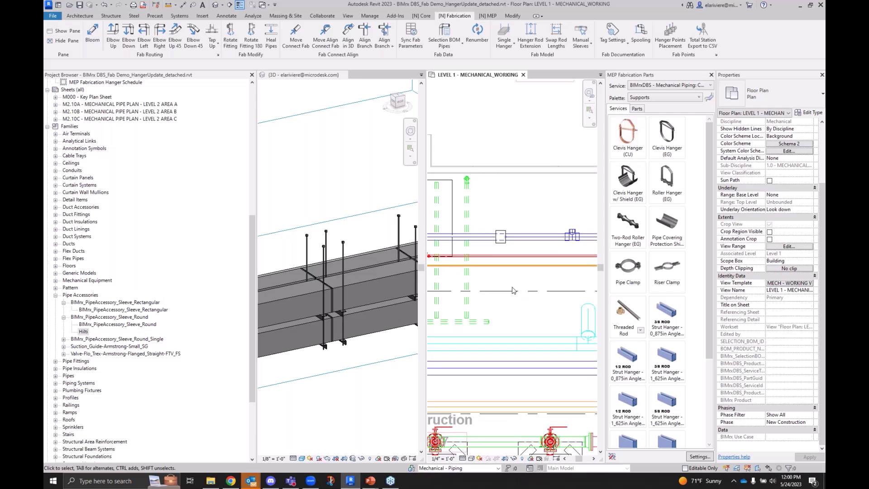
{"action": "scroll", "coordinate": [514, 290], "scroll_direction": "down", "scroll_amount": 4}
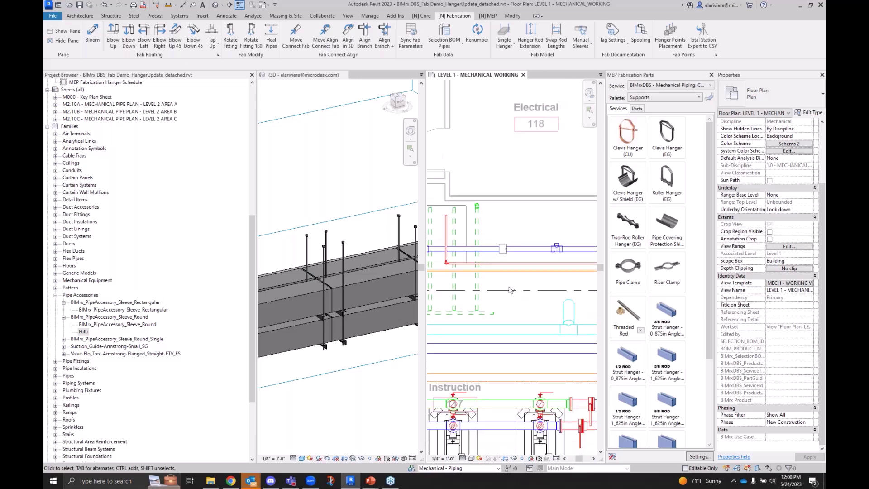
{"action": "scroll", "coordinate": [500, 264], "scroll_direction": "up", "scroll_amount": 3}
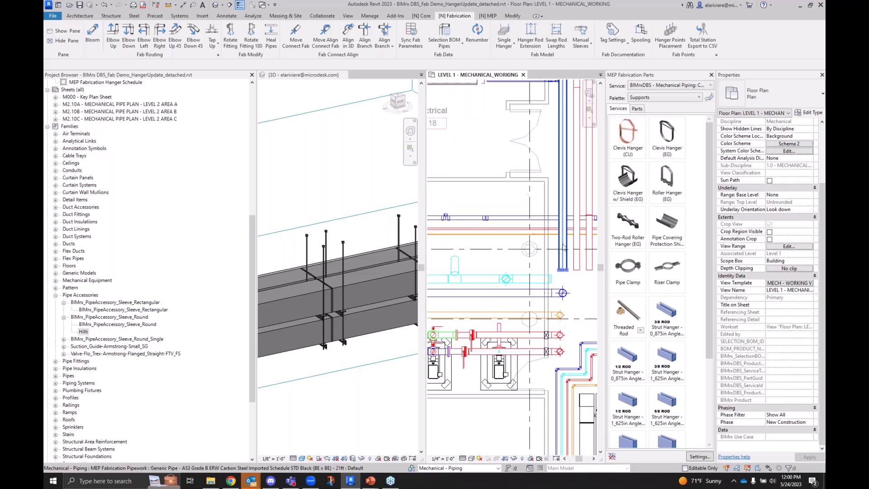
{"action": "left_click_drag", "start_coordinate": [519, 200], "coordinate": [519, 199]}
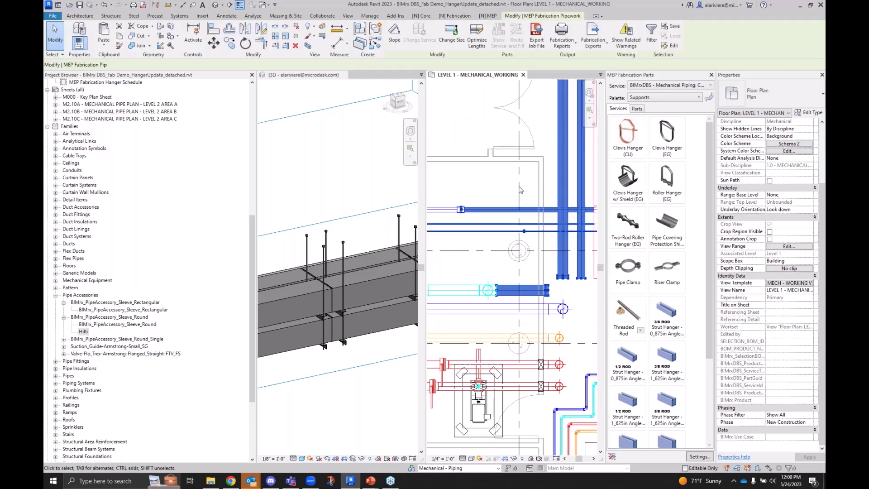
{"action": "key", "text": "b"}
{"action": "key", "text": "x"}
{"action": "left_click", "coordinate": [362, 312]}
{"action": "scroll", "coordinate": [358, 317], "scroll_direction": "up", "scroll_amount": 6}
{"action": "middle_click_drag", "start_coordinate": [334, 311], "coordinate": [375, 259], "text": "shift"}
{"action": "left_click", "coordinate": [374, 258]}
{"action": "scroll", "coordinate": [374, 259], "scroll_direction": "down", "scroll_amount": 3}
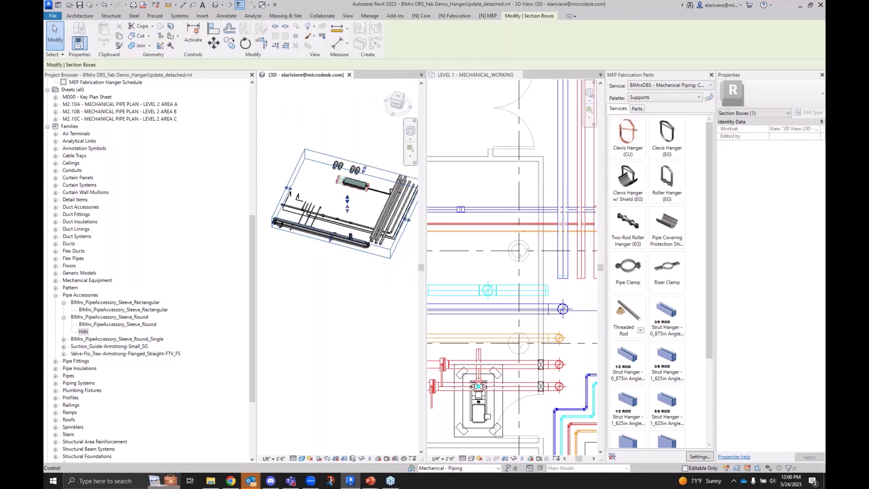
Turn on the BIMrx_ARCH_Demo_R23.rvt link in the 3D view's visibility overrides
{"action": "key", "text": "v"}
{"action": "key", "text": "v"}
{"action": "left_click", "coordinate": [490, 112]}
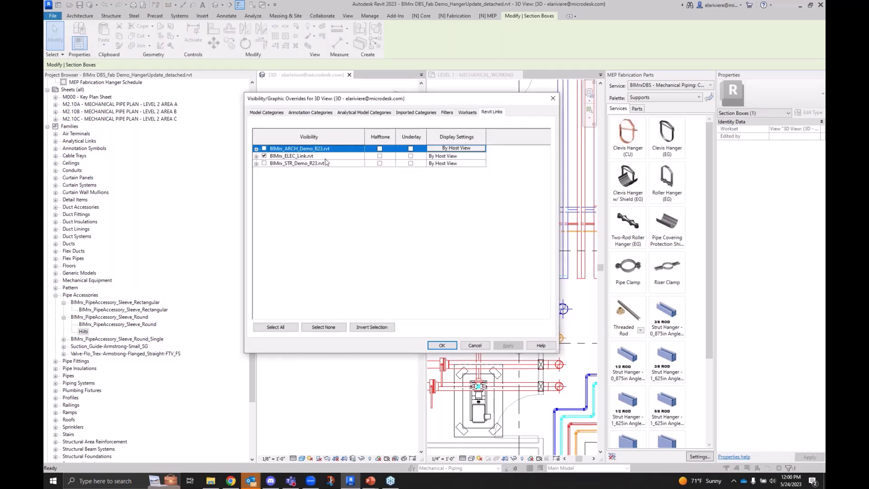
{"action": "left_click", "coordinate": [264, 148]}
{"action": "left_click", "coordinate": [441, 345]}
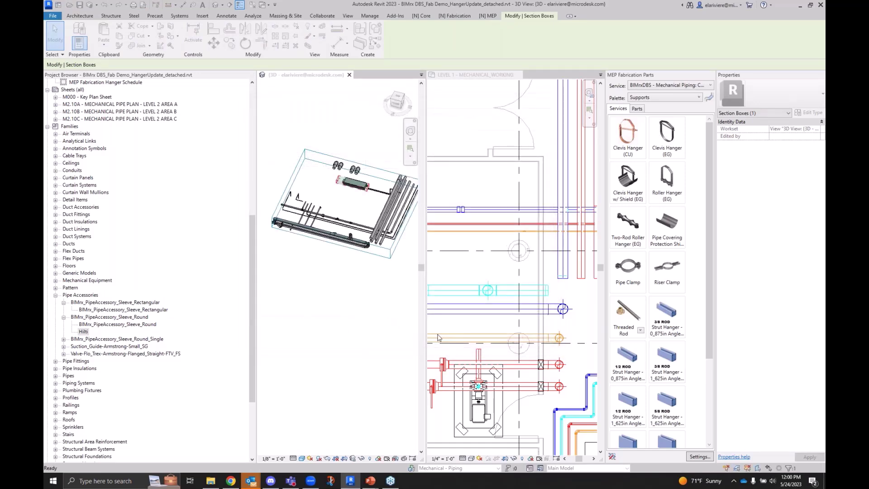
Resize the 3D section box to expose the wall face where the three parallel copper pipes pass through it
{"action": "key", "text": "Escape"}
{"action": "scroll", "coordinate": [393, 248], "scroll_direction": "up", "scroll_amount": 5}
{"action": "left_click", "coordinate": [394, 249]}
{"action": "scroll", "coordinate": [394, 249], "scroll_direction": "down", "scroll_amount": 3}
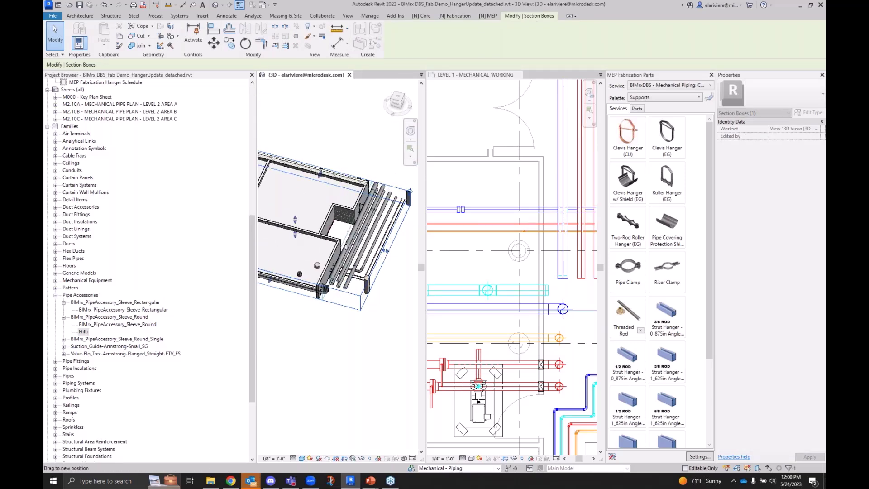
{"action": "middle_click_drag", "start_coordinate": [345, 247], "coordinate": [362, 276], "text": "shift"}
{"action": "scroll", "coordinate": [362, 276], "scroll_direction": "up", "scroll_amount": 3}
{"action": "key", "text": "Escape"}
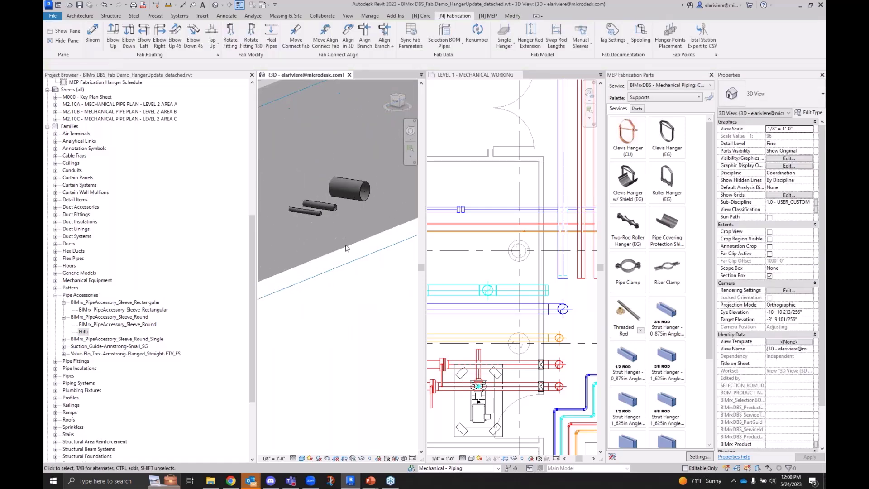
{"action": "left_click", "coordinate": [338, 207]}
{"action": "scroll", "coordinate": [337, 207], "scroll_direction": "up", "scroll_amount": 2}
{"action": "middle_click_drag", "start_coordinate": [337, 207], "coordinate": [395, 221], "text": "shift"}
{"action": "left_click", "coordinate": [543, 258]}
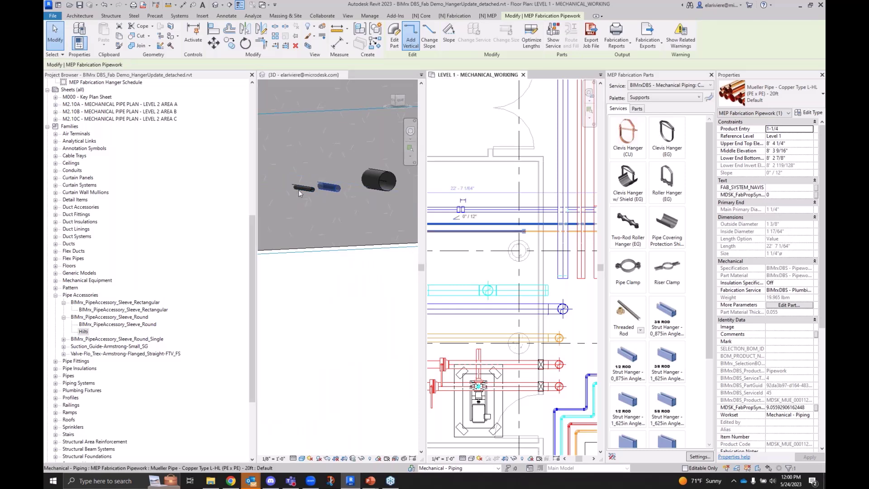
{"action": "left_click", "coordinate": [475, 262]}
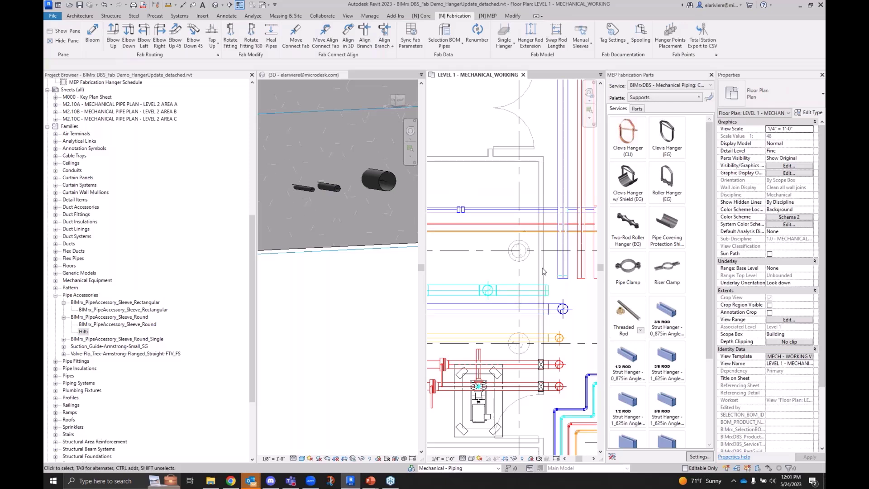
Place a single blockout sleeve around the three parallel copper pipes where they cross the wall, and dismiss the placement result
{"action": "scroll", "coordinate": [493, 303], "scroll_direction": "up", "scroll_amount": 4}
{"action": "left_click_drag", "start_coordinate": [527, 266], "coordinate": [513, 175]}
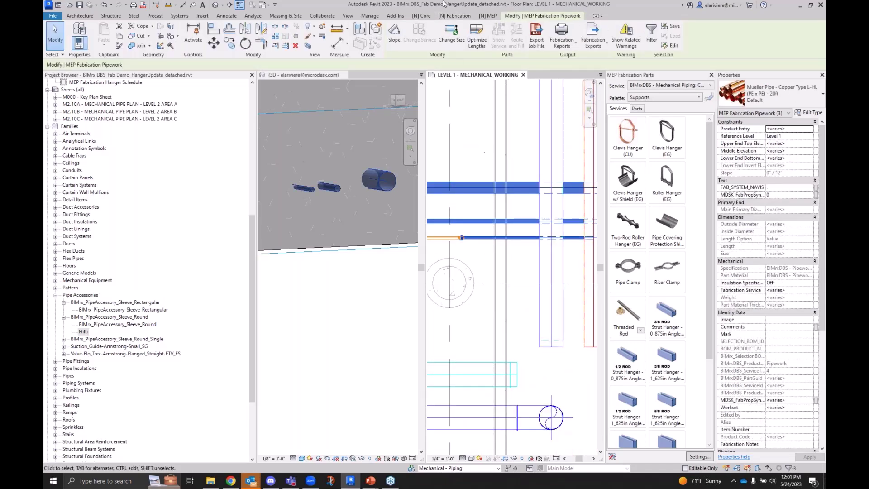
{"action": "left_click", "coordinate": [445, 16]}
{"action": "left_click", "coordinate": [590, 45]}
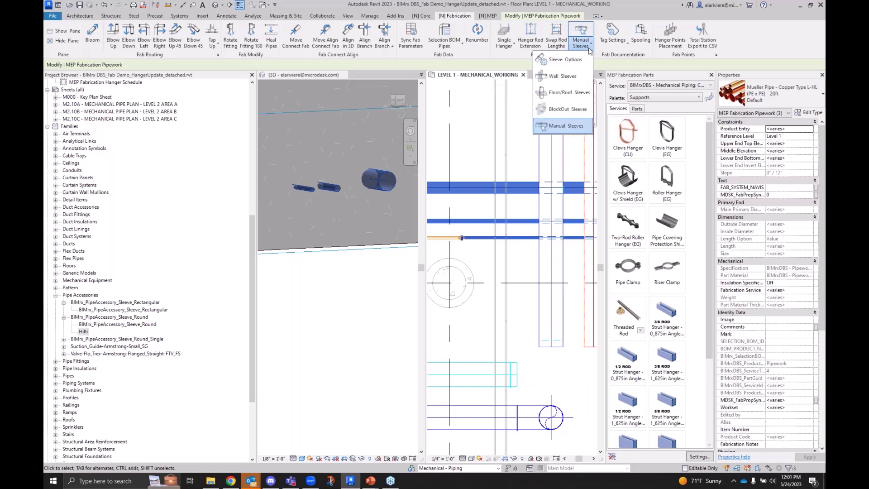
{"action": "left_click", "coordinate": [549, 110]}
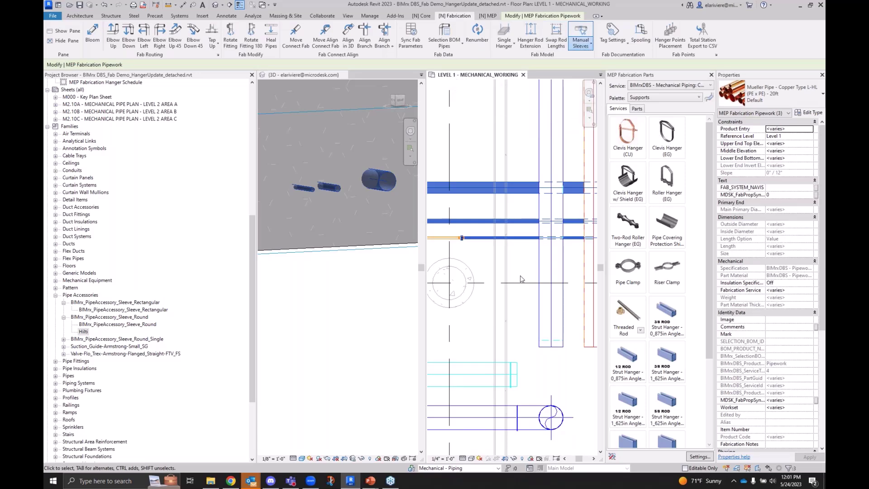
{"action": "left_click", "coordinate": [520, 279]}
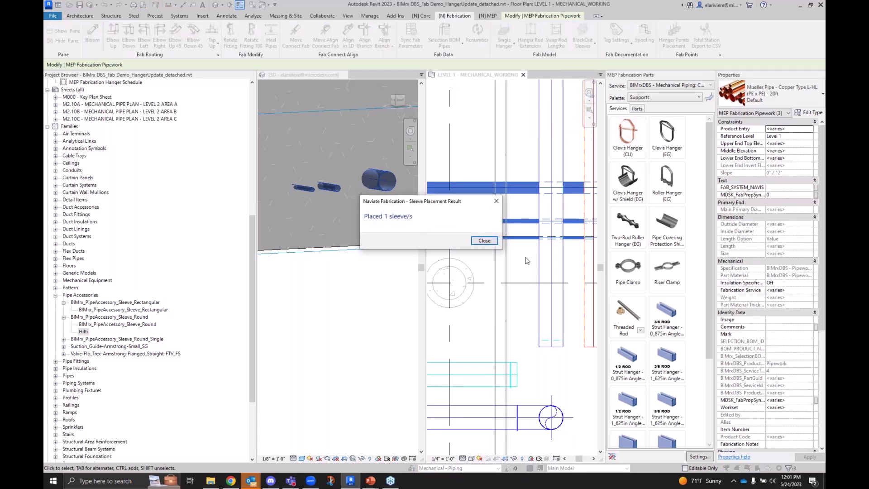
{"action": "left_click", "coordinate": [482, 238]}
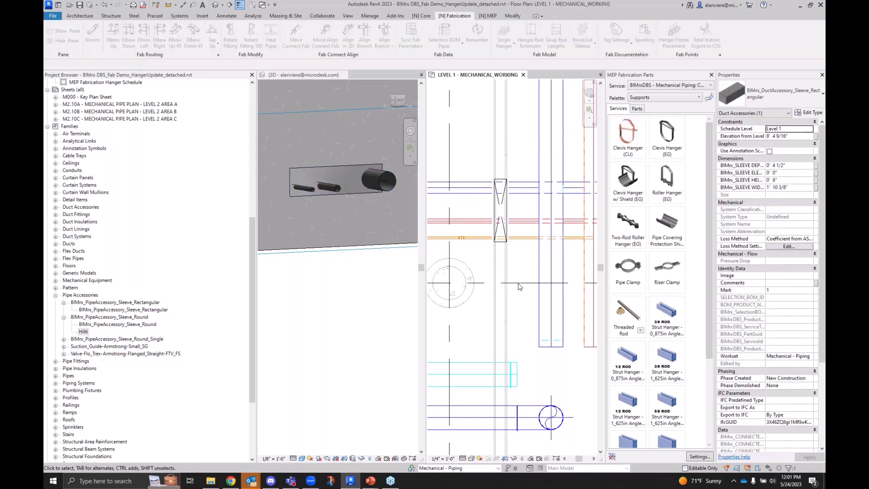
Examine the rectangular blockout sleeve around the three pipes in a straight-on 3D view of the wall
{"action": "mouse_move", "coordinate": [366, 190]}
{"action": "middle_mouse_down", "text": "shift"}
{"action": "mouse_move", "coordinate": [343, 270]}
{"action": "mouse_move", "coordinate": [362, 194]}
{"action": "middle_mouse_up", "text": "shift"}
{"action": "left_click", "coordinate": [362, 178]}
{"action": "left_click", "coordinate": [398, 100]}
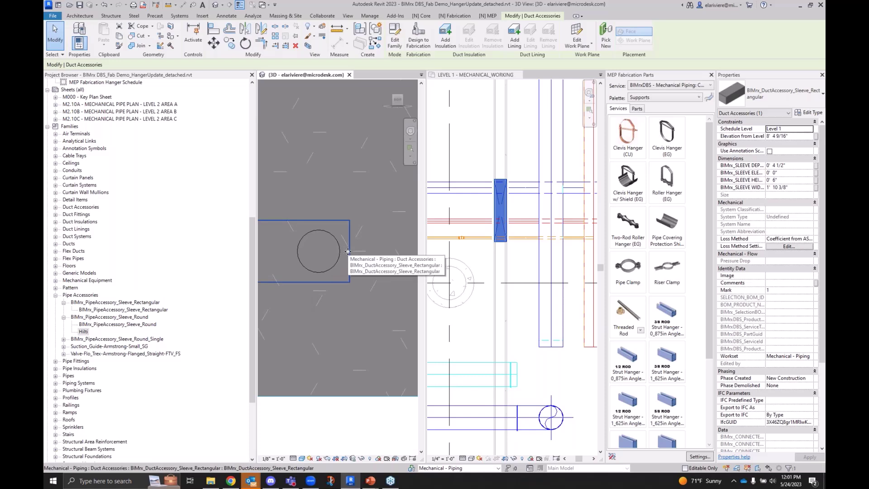
{"action": "middle_click_drag", "start_coordinate": [318, 241], "coordinate": [376, 293], "text": "shift"}
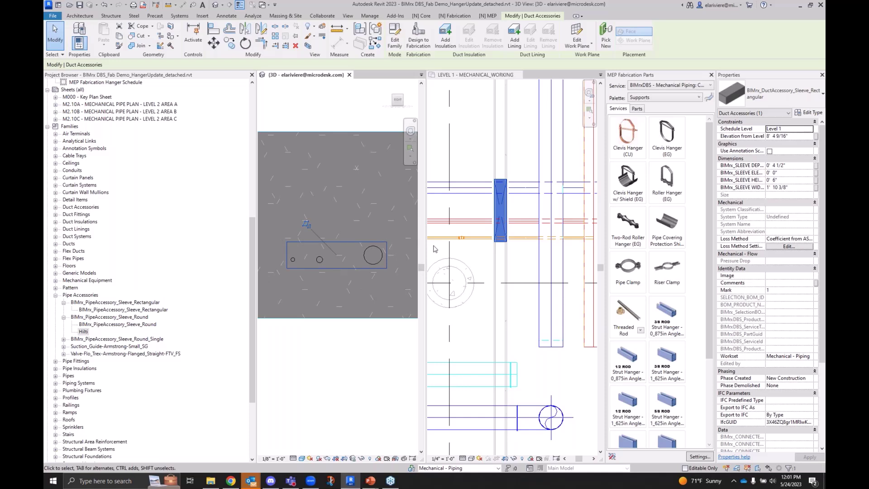
{"action": "middle_click_drag", "start_coordinate": [253, 271], "coordinate": [339, 340], "text": "shift"}
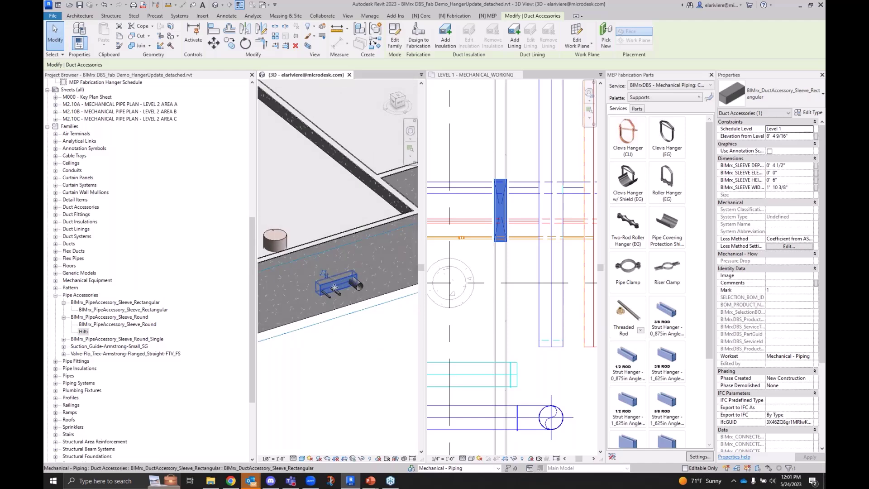
{"action": "left_click", "coordinate": [521, 297]}
{"action": "left_click", "coordinate": [524, 299]}
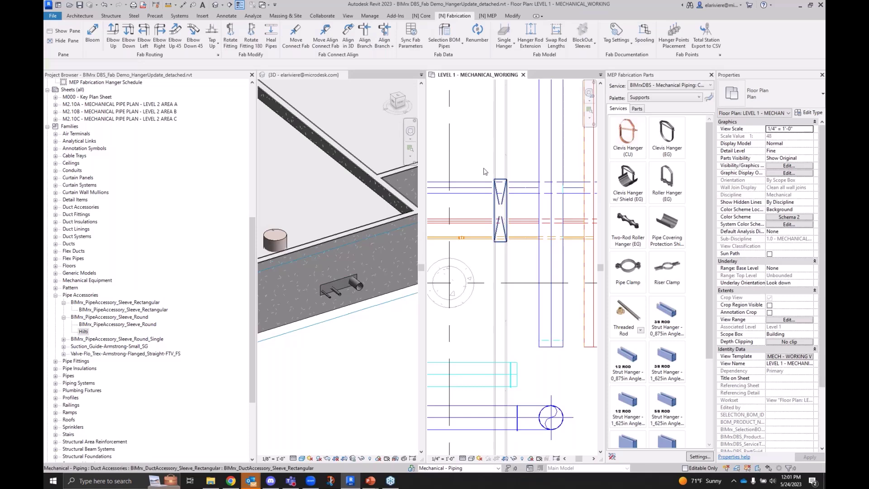
{"action": "left_click", "coordinate": [586, 42]}
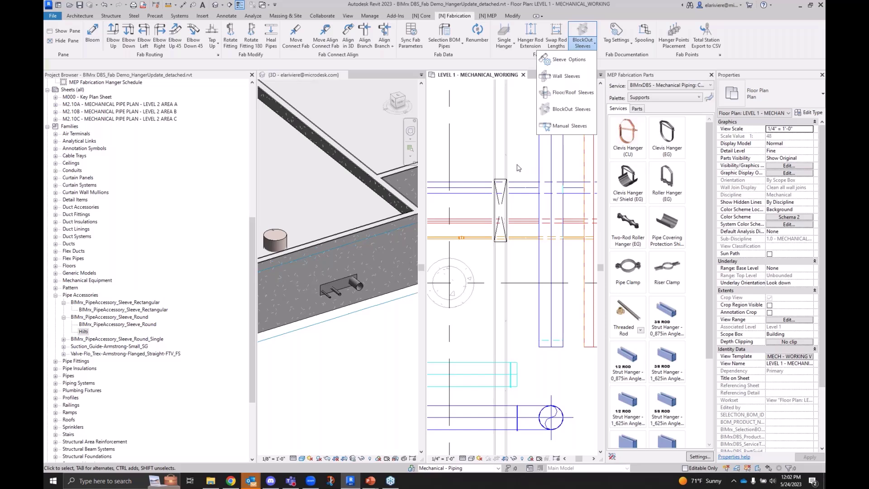
Select the pump row and its surrounding piping in the Level 1 plan and isolate them with a 3D selection box
{"action": "scroll", "coordinate": [515, 172], "scroll_direction": "down", "scroll_amount": 6}
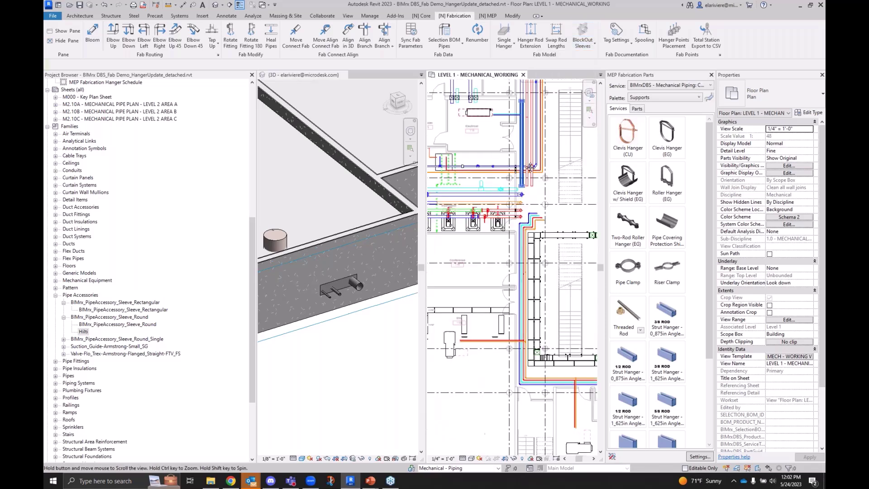
{"action": "left_click_drag", "start_coordinate": [445, 172], "coordinate": [599, 267]}
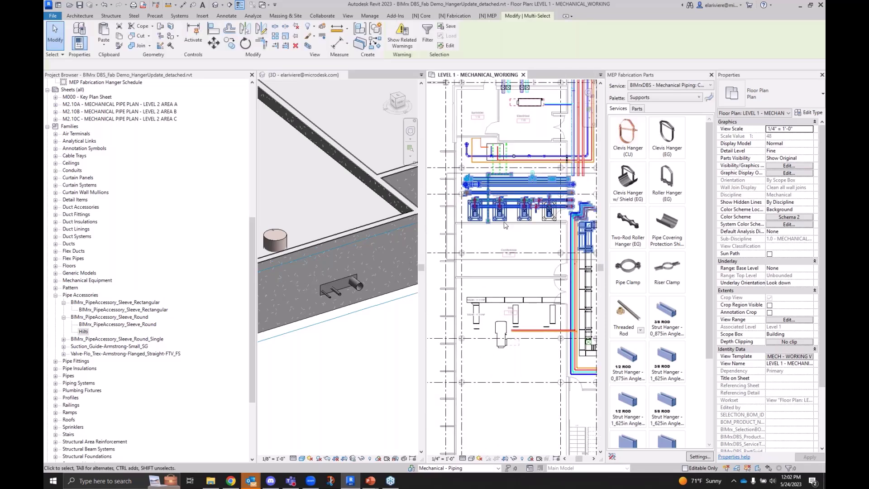
{"action": "left_click", "coordinate": [308, 46]}
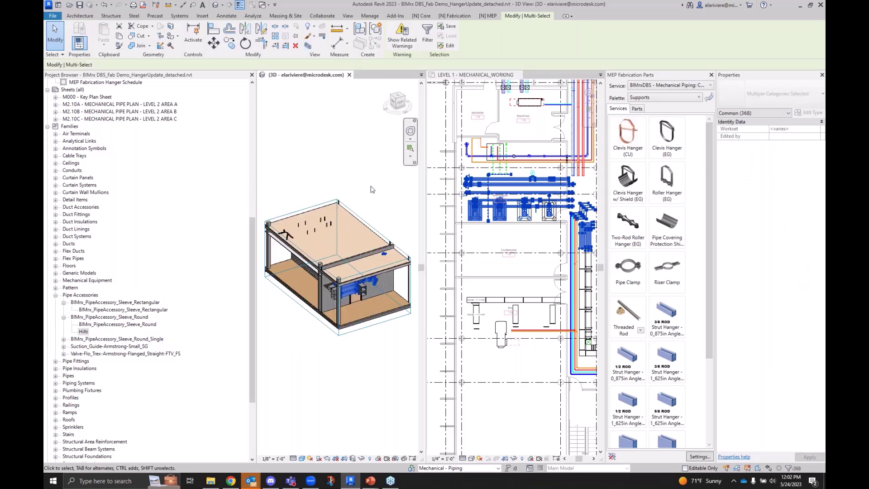
Turn off the BIMrx_ARCH_Demo_R23.rvt link in the 3D view's visibility overrides
{"action": "key", "text": "Escape"}
{"action": "key", "text": "v"}
{"action": "key", "text": "v"}
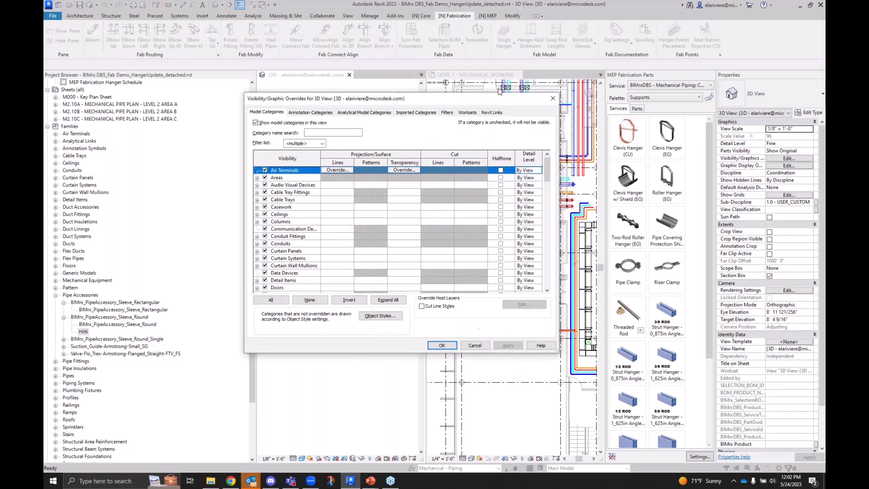
{"action": "left_click", "coordinate": [490, 113]}
{"action": "left_click", "coordinate": [264, 149]}
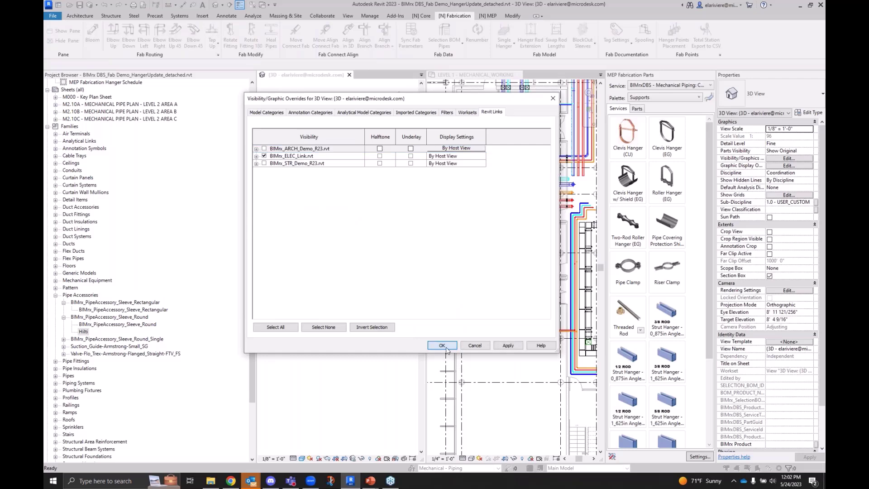
{"action": "left_click", "coordinate": [441, 345]}
Shrink the 3D section box to the pump row and its header pipe, and orient the view to face them
{"action": "middle_click_drag", "start_coordinate": [368, 337], "coordinate": [321, 253], "text": "shift"}
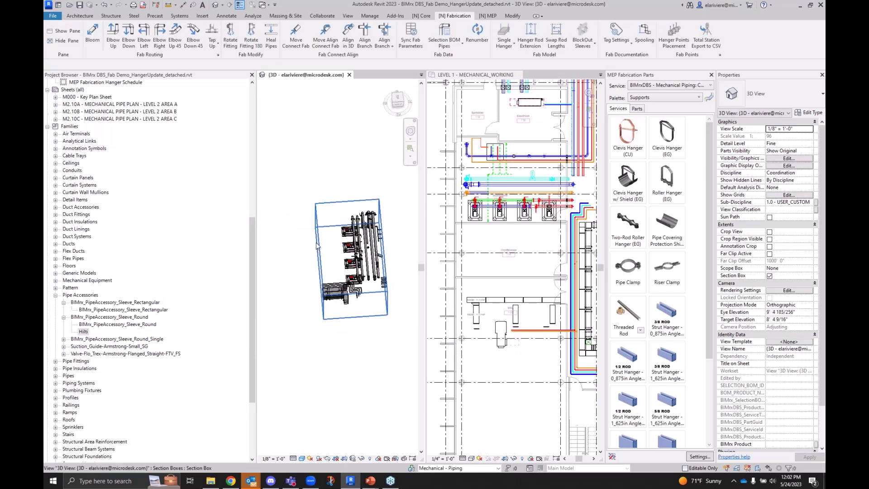
{"action": "left_click", "coordinate": [320, 254]}
{"action": "left_click_drag", "start_coordinate": [320, 256], "coordinate": [359, 254]}
{"action": "scroll", "coordinate": [357, 254], "scroll_direction": "up", "scroll_amount": 3}
{"action": "left_click_drag", "start_coordinate": [411, 260], "coordinate": [410, 260]}
{"action": "middle_click_drag", "start_coordinate": [409, 260], "coordinate": [523, 251], "text": "shift"}
{"action": "left_click", "coordinate": [516, 250]}
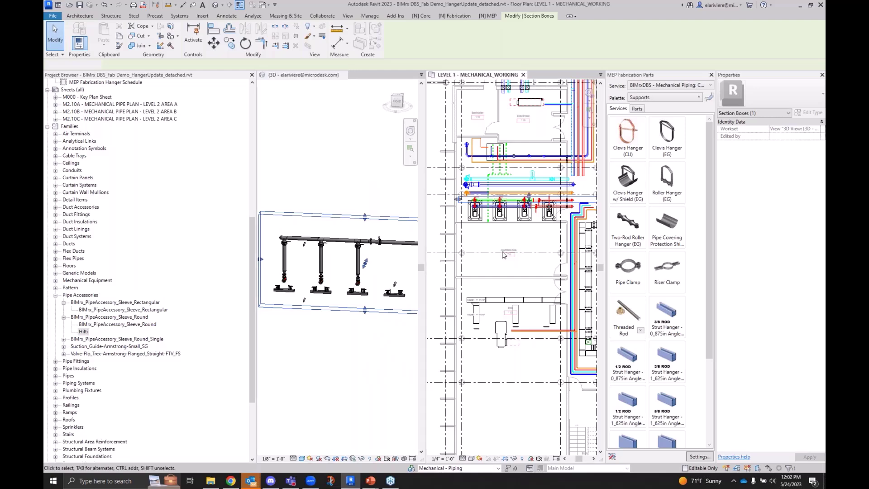
Open the Spool Manager from the spooling tool and enlarge it to show the complete list of managed spools
{"action": "left_click", "coordinate": [454, 15]}
{"action": "left_click", "coordinate": [644, 34]}
{"action": "left_click_drag", "start_coordinate": [272, 70], "coordinate": [630, 52]}
{"action": "left_click", "coordinate": [680, 112]}
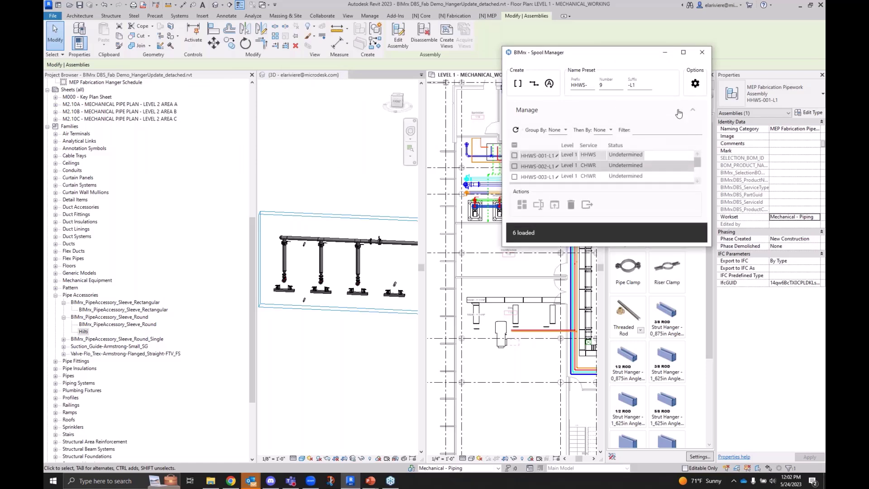
{"action": "left_click_drag", "start_coordinate": [709, 246], "coordinate": [738, 373]}
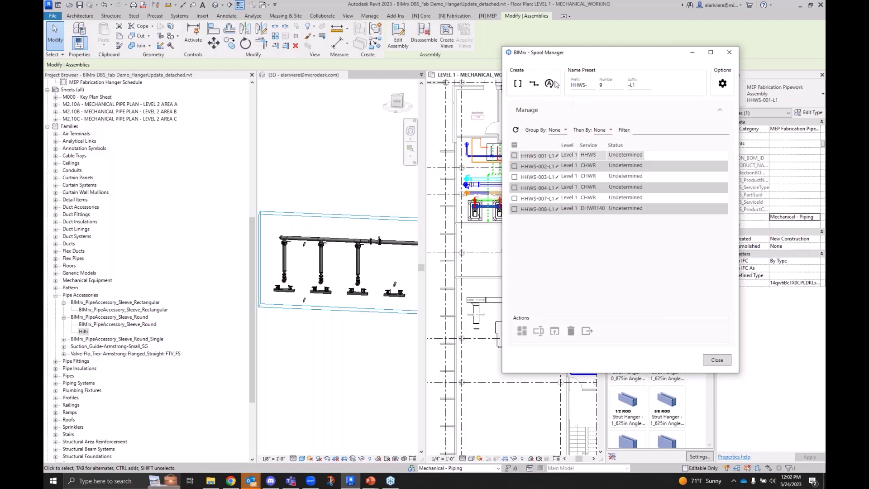
Start automatic spooling from HHWS-9-L1 with a 30 lbm maximum weight, limited to a boxing size of 20' × 10' × 5'
{"action": "left_click", "coordinate": [474, 257]}
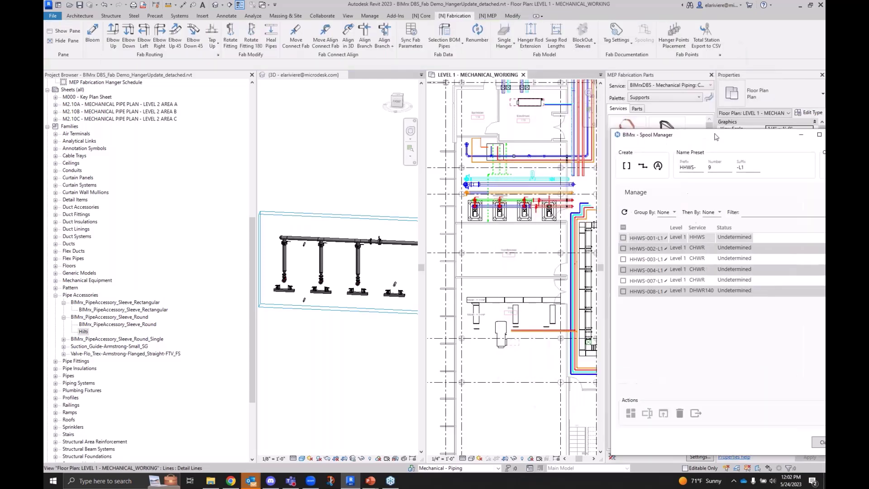
{"action": "scroll", "coordinate": [468, 166], "scroll_direction": "up", "scroll_amount": 3}
{"action": "left_click", "coordinate": [482, 165]}
{"action": "middle_click_drag", "start_coordinate": [553, 138], "coordinate": [527, 161]}
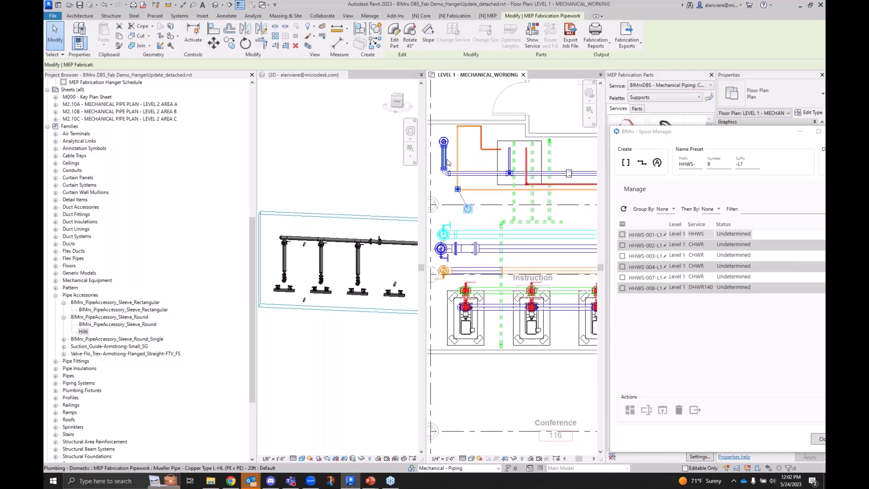
{"action": "left_click", "coordinate": [657, 162]}
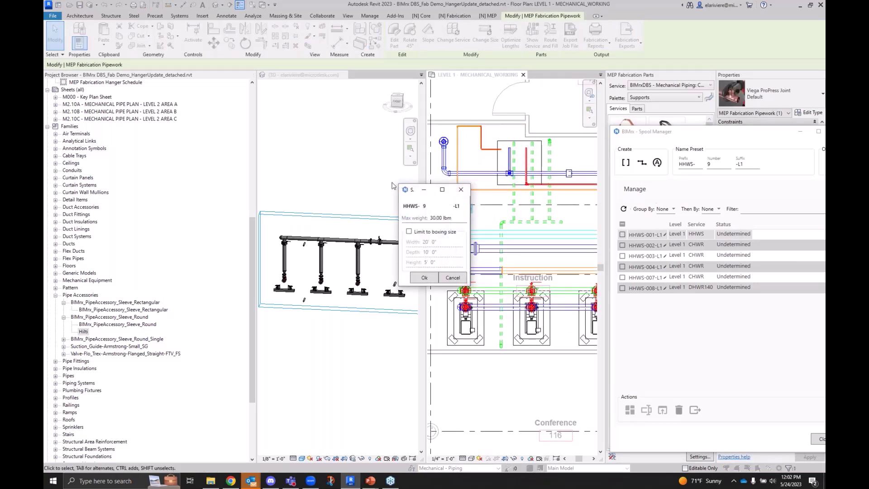
{"action": "left_click", "coordinate": [421, 233]}
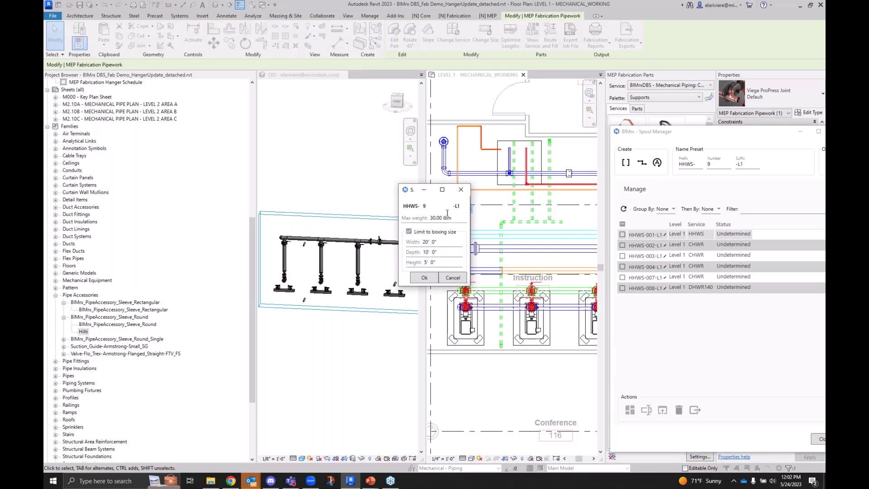
{"action": "left_click", "coordinate": [404, 189]}
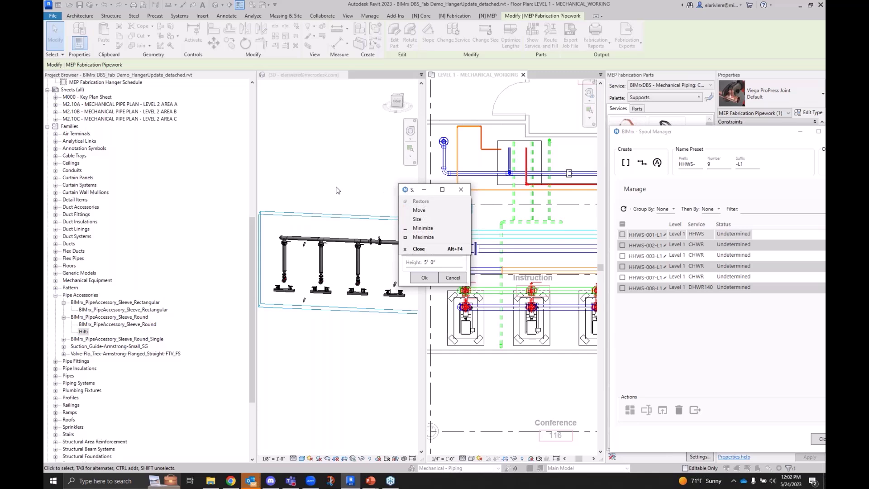
{"action": "left_click", "coordinate": [368, 192]}
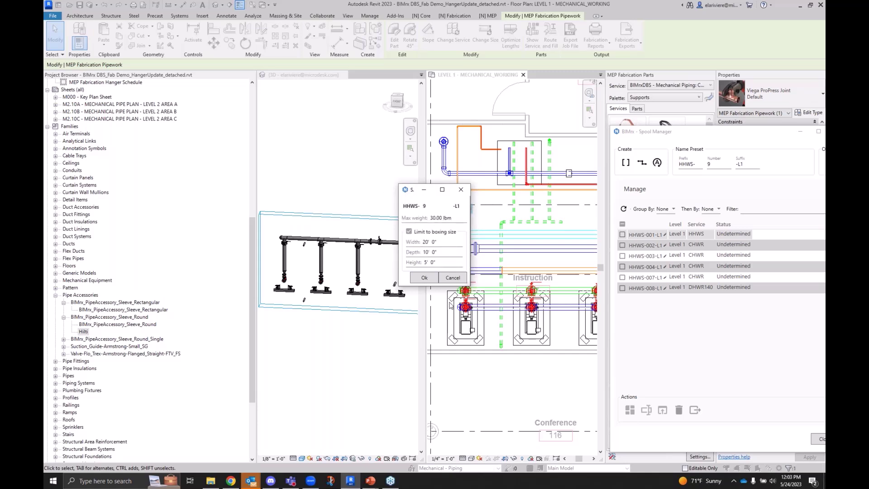
{"action": "left_click", "coordinate": [428, 282]}
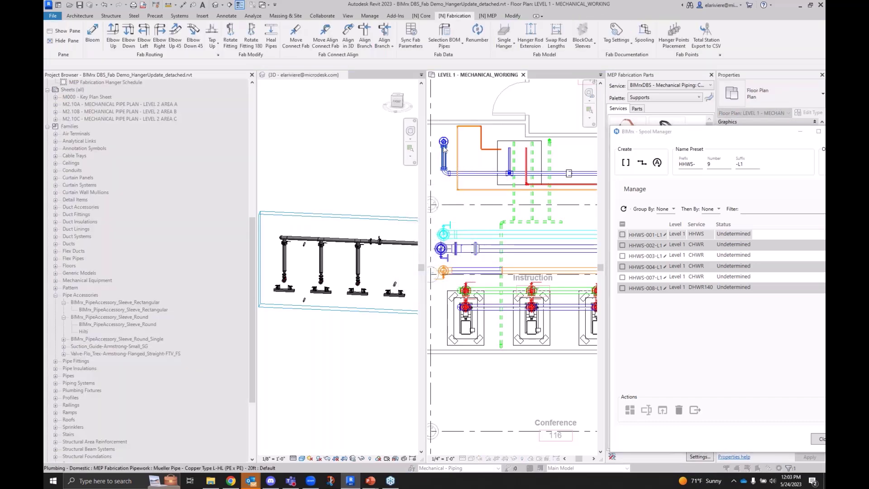
Pick the start and end parts of the domestic cold water run above the pumps and confirm creating spools from the highlighted parts
{"action": "scroll", "coordinate": [492, 190], "scroll_direction": "down", "scroll_amount": 3}
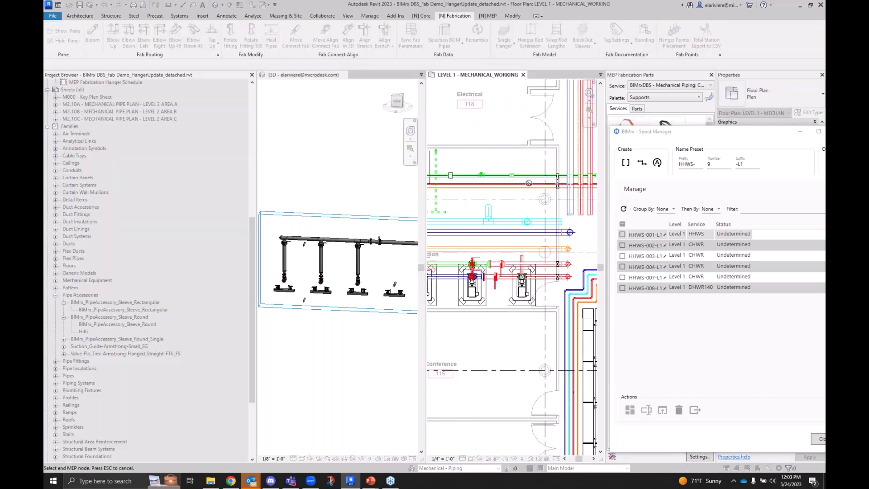
{"action": "left_click", "coordinate": [563, 180]}
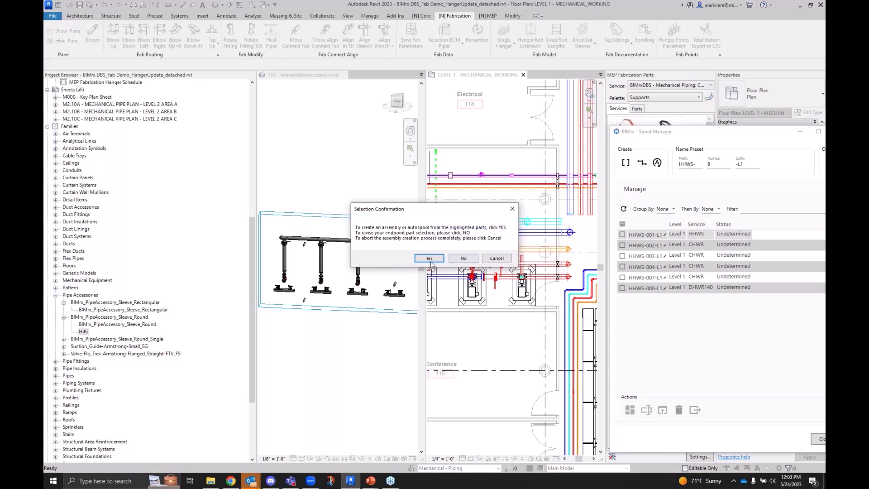
{"action": "left_click", "coordinate": [429, 257]}
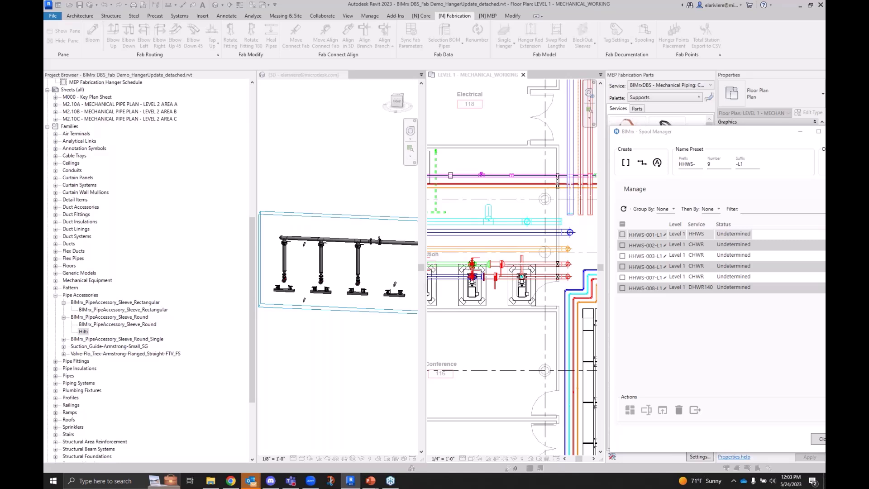
{"action": "left_click", "coordinate": [483, 243]}
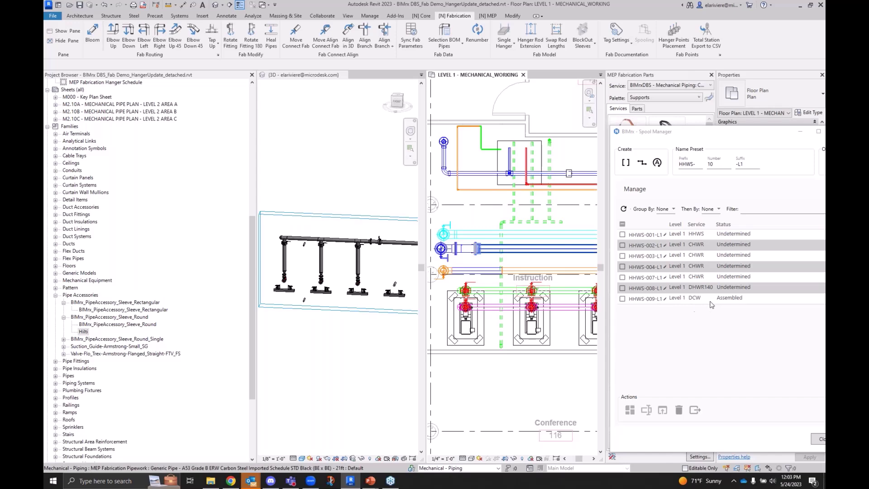
Review the spool creation options and the loaded tag families used for element tags in 3D views
{"action": "scroll", "coordinate": [485, 182], "scroll_direction": "down", "scroll_amount": 2}
{"action": "scroll", "coordinate": [485, 182], "scroll_direction": "down", "scroll_amount": 2}
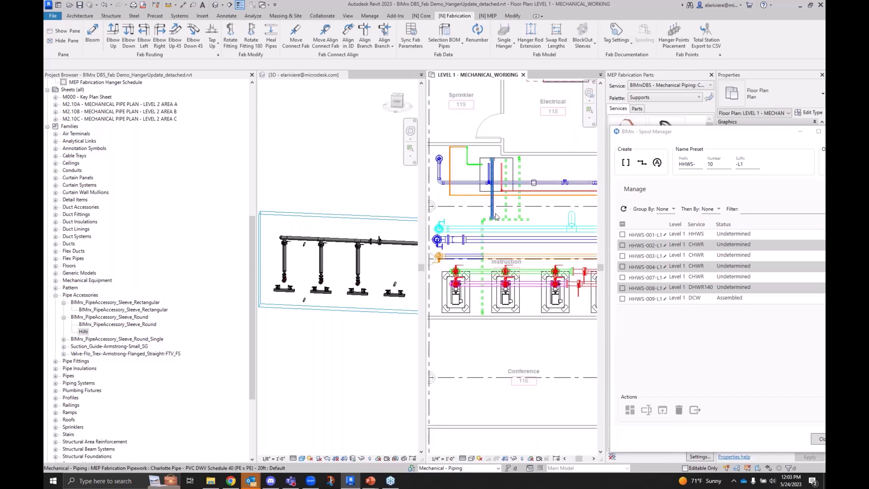
{"action": "left_click", "coordinate": [387, 273]}
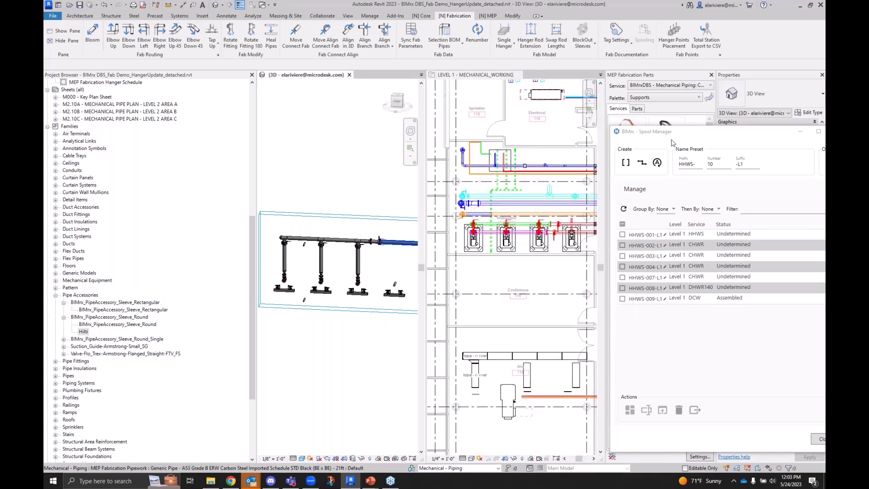
{"action": "left_click_drag", "start_coordinate": [674, 138], "coordinate": [587, 138]}
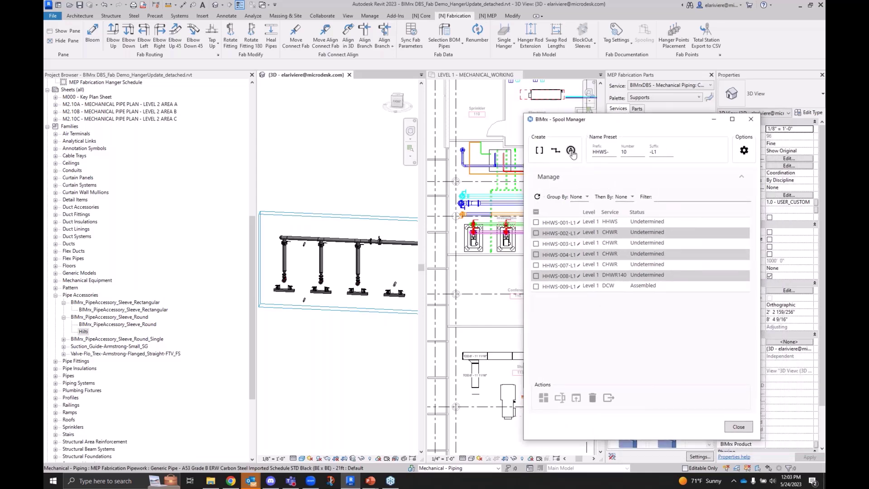
{"action": "left_click", "coordinate": [744, 151]}
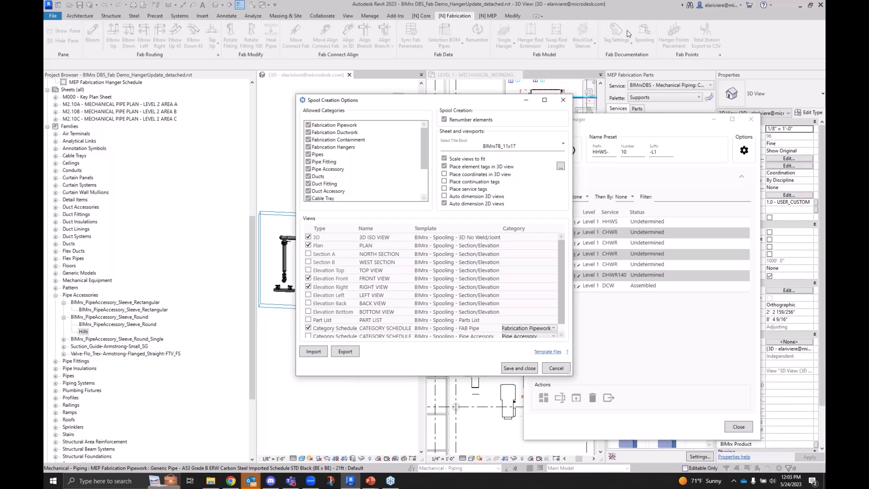
{"action": "left_click", "coordinate": [560, 167]}
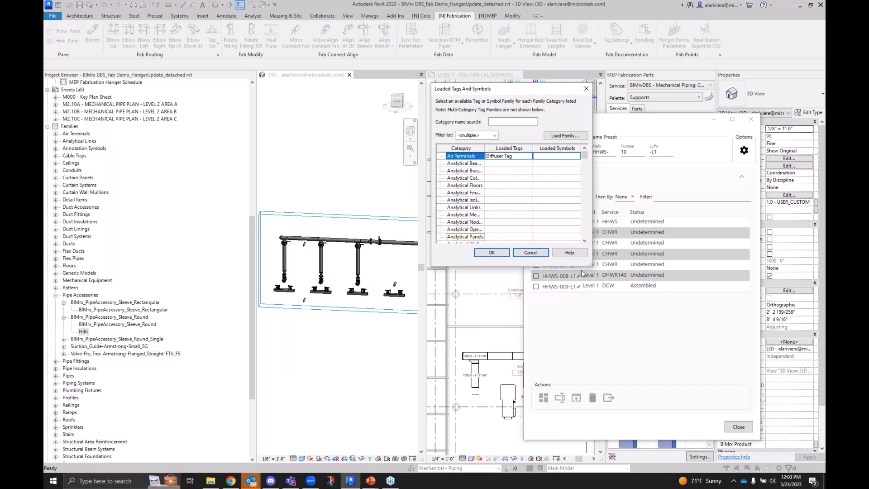
{"action": "left_click", "coordinate": [530, 253]}
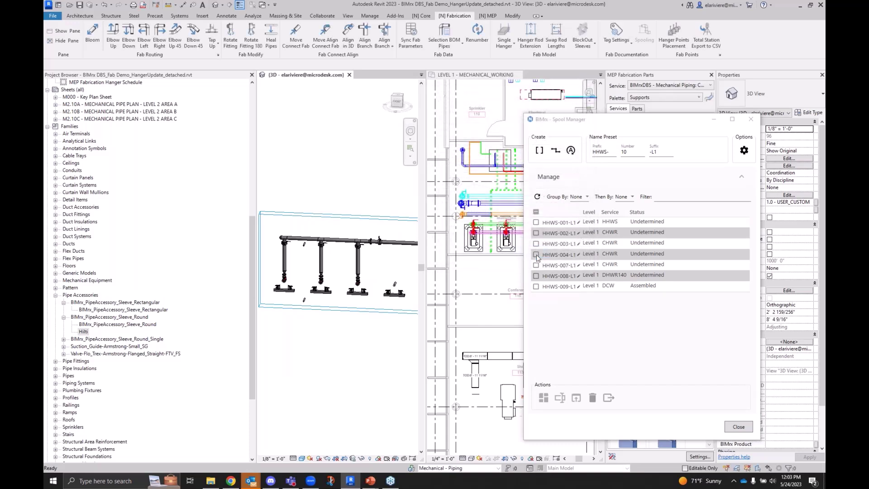
Enable auto dimensioning of 3D views, set the 3D ISO VIEW template to BIMrx - Spooling - 3D, and save the spool creation options
{"action": "left_click", "coordinate": [743, 150]}
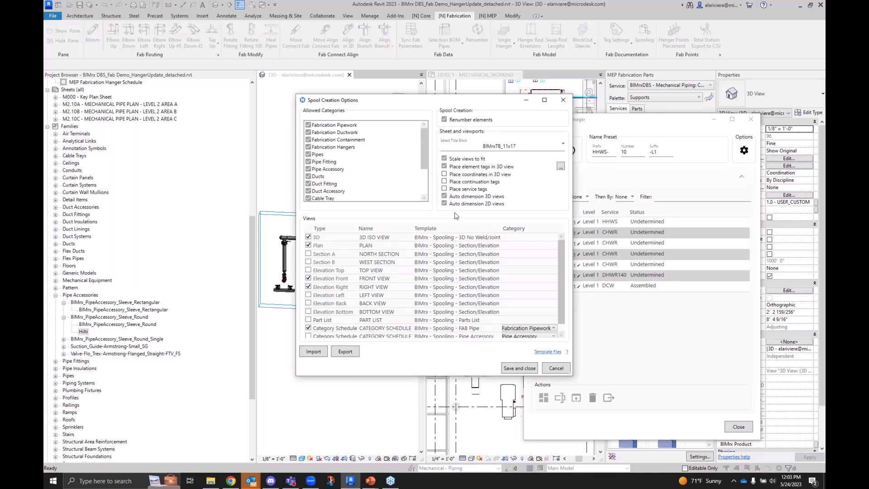
{"action": "left_click", "coordinate": [498, 237]}
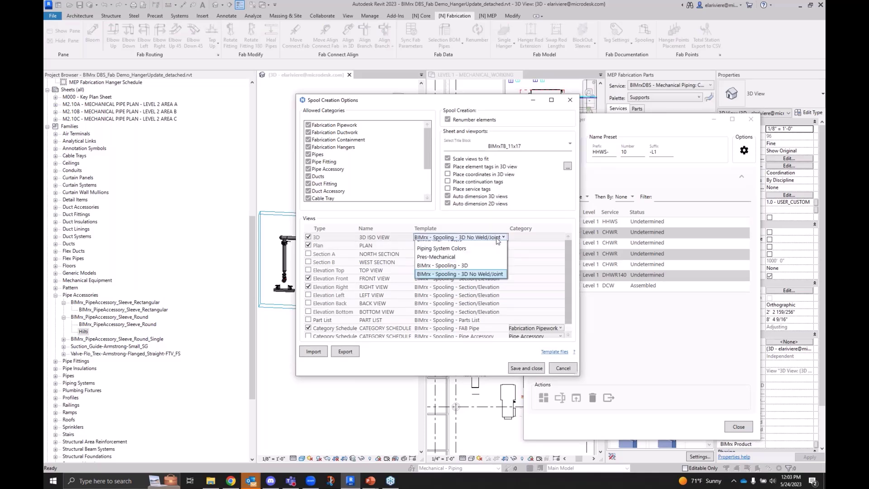
{"action": "left_click", "coordinate": [496, 237]}
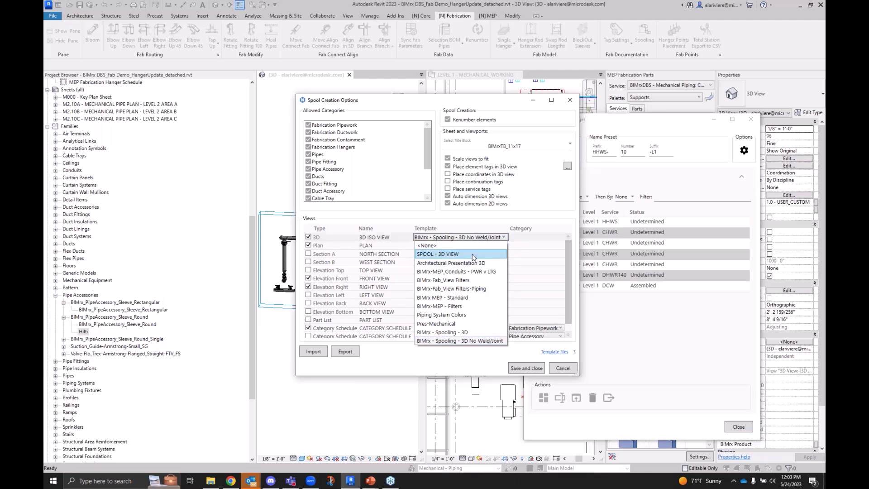
{"action": "left_click", "coordinate": [471, 332]}
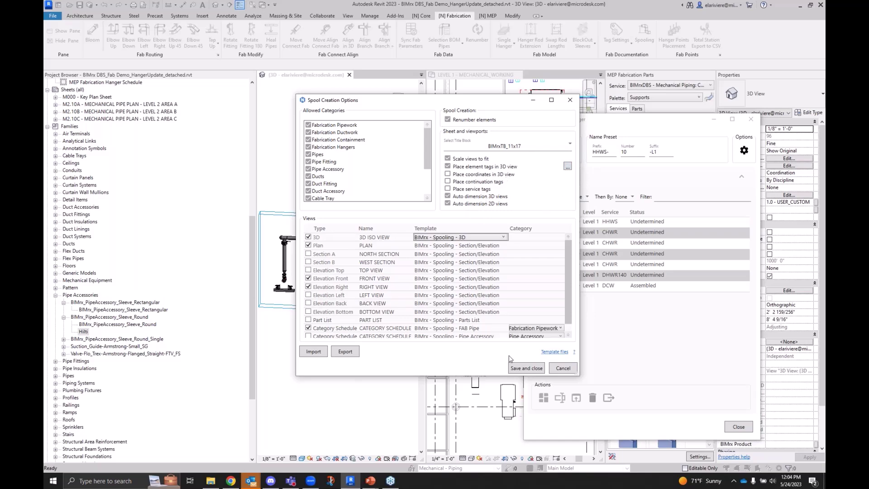
{"action": "left_click", "coordinate": [524, 368]}
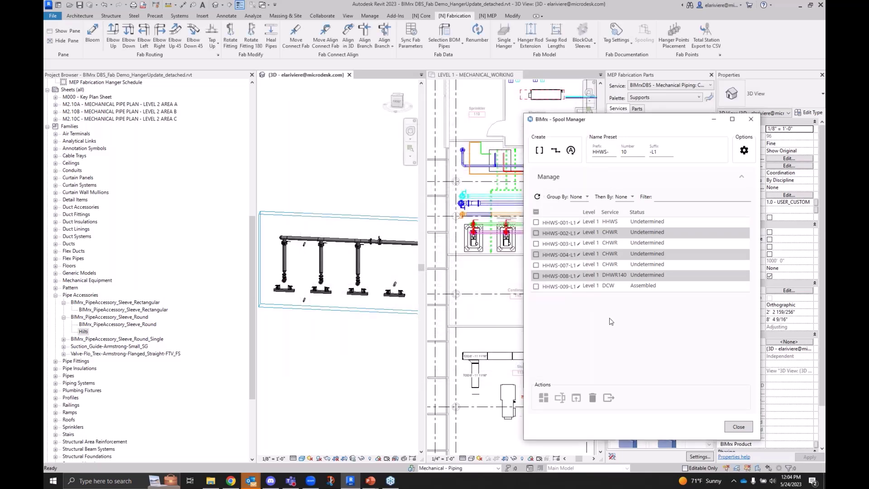
Select the heating hot water header section with its pump branch connections in the 3D view and create a spool from it
{"action": "left_click_drag", "start_coordinate": [272, 182], "coordinate": [368, 263]}
{"action": "scroll", "coordinate": [362, 263], "scroll_direction": "up", "scroll_amount": 5}
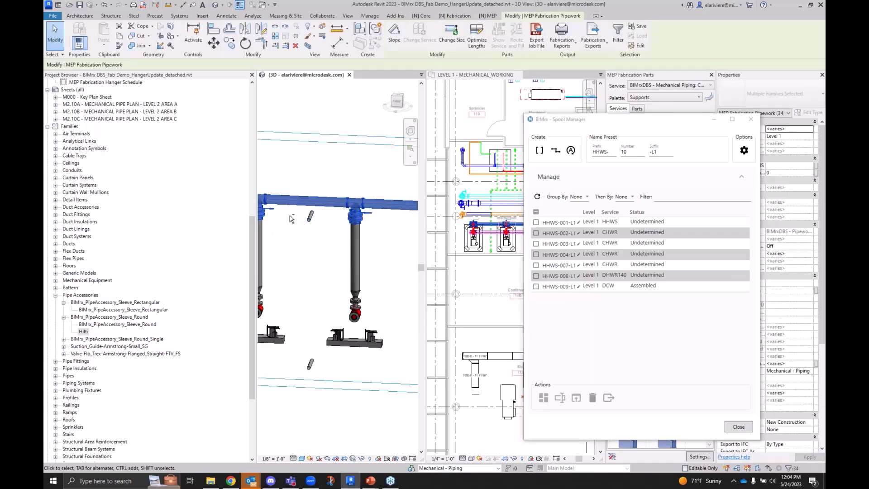
{"action": "left_click", "coordinate": [539, 151]}
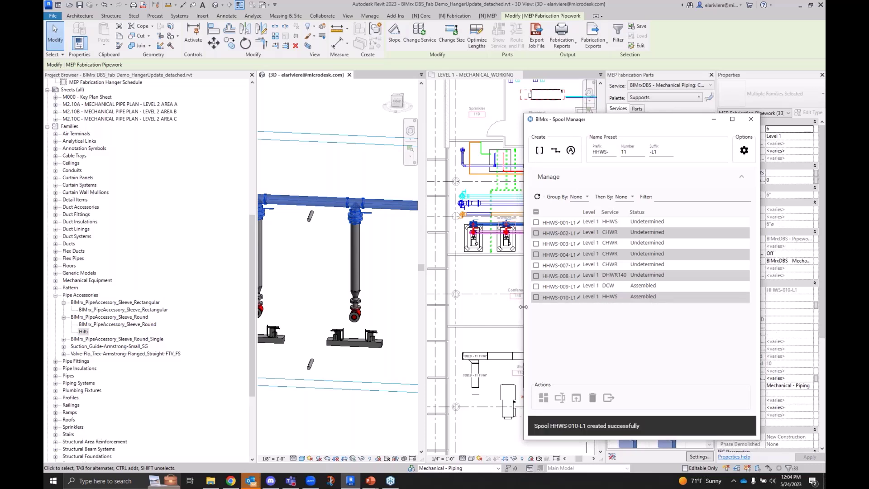
Create the spool sheet for spool HHWS-010-L1 and open it
{"action": "left_click", "coordinate": [540, 299]}
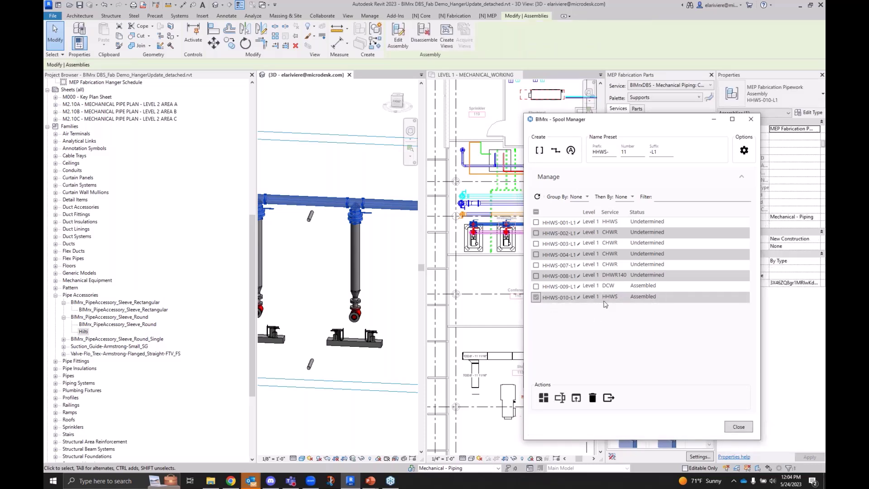
{"action": "scroll", "coordinate": [390, 245], "scroll_direction": "down", "scroll_amount": 2}
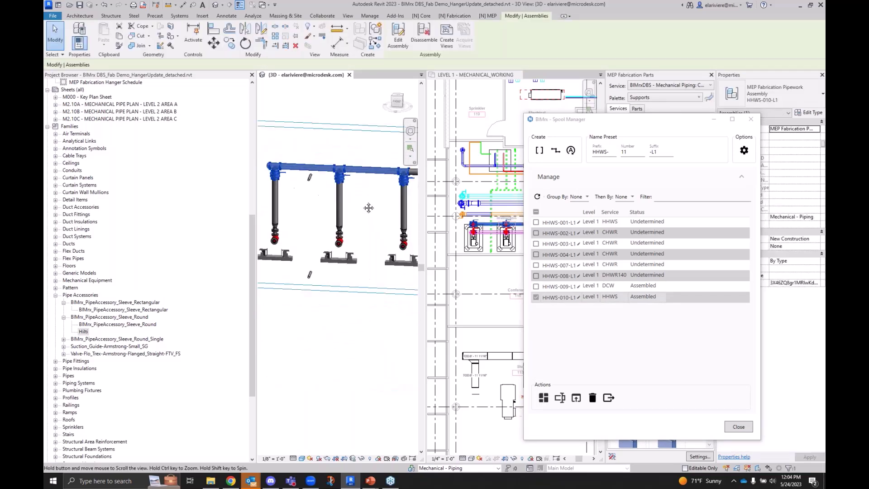
{"action": "left_click", "coordinate": [542, 398]}
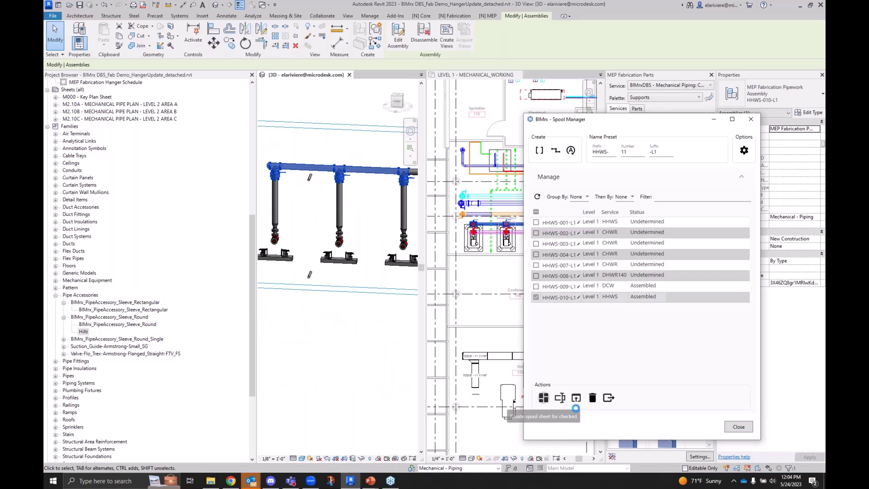
{"action": "left_click", "coordinate": [575, 400]}
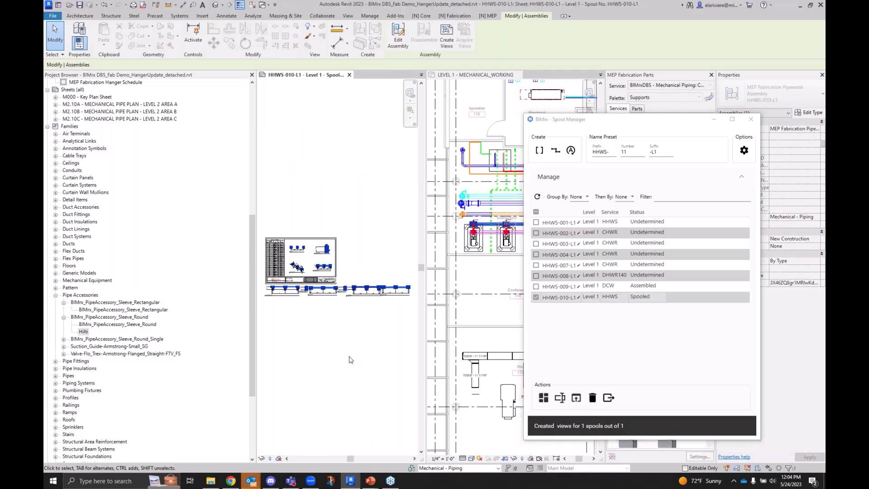
Widen the spool sheet's view window and frame the 3D ISO VIEW viewport
{"action": "scroll", "coordinate": [292, 265], "scroll_direction": "up", "scroll_amount": 5}
{"action": "scroll", "coordinate": [325, 295], "scroll_direction": "up", "scroll_amount": 6}
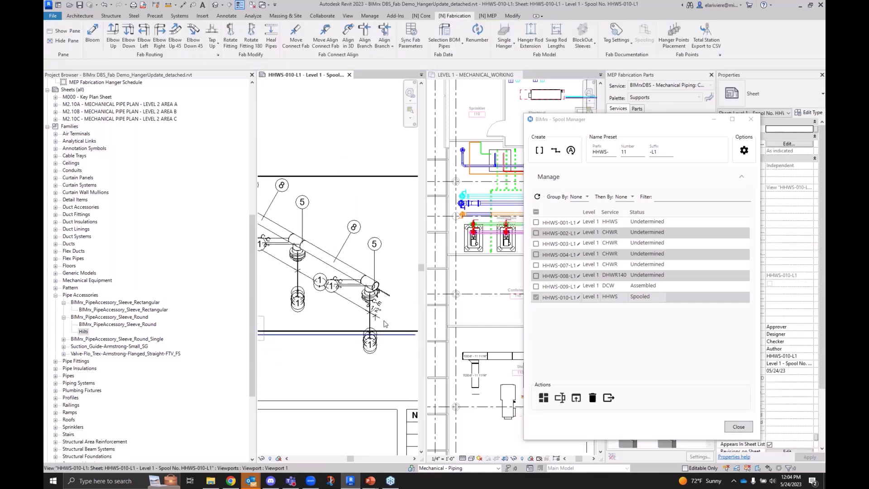
{"action": "scroll", "coordinate": [296, 284], "scroll_direction": "down", "scroll_amount": 1}
{"action": "left_click_drag", "start_coordinate": [427, 288], "coordinate": [552, 290]}
{"action": "scroll", "coordinate": [394, 292], "scroll_direction": "down", "scroll_amount": 3}
{"action": "scroll", "coordinate": [392, 263], "scroll_direction": "up", "scroll_amount": 5}
Activate the 3D ISO VIEW viewport, move the two item tags covering the first C-C dimension above the pipe, and deactivate the view
{"action": "double_click", "coordinate": [392, 263]}
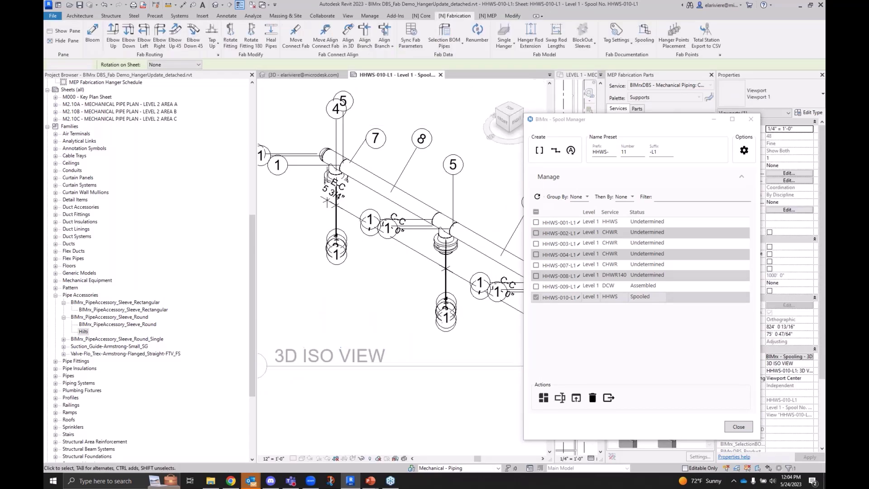
{"action": "left_click", "coordinate": [387, 228]}
{"action": "left_click_drag", "start_coordinate": [387, 227], "coordinate": [480, 207]}
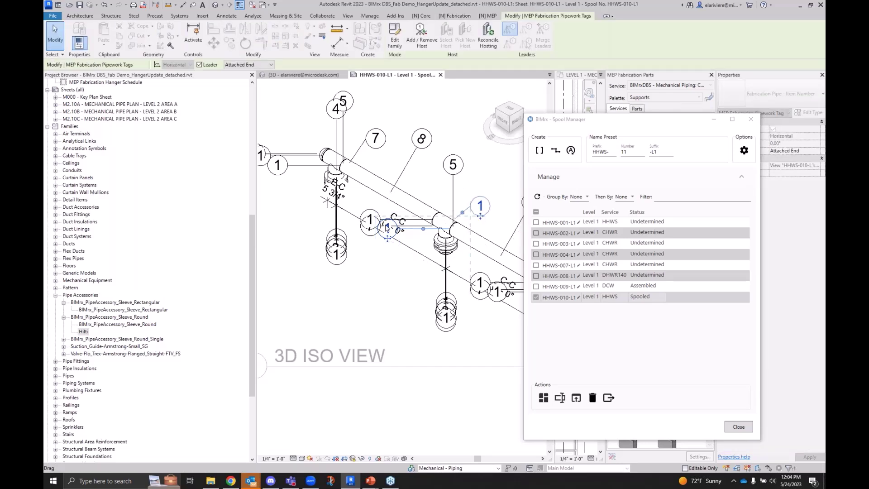
{"action": "left_click", "coordinate": [371, 231]}
{"action": "left_click_drag", "start_coordinate": [370, 236], "coordinate": [479, 189]}
{"action": "scroll", "coordinate": [467, 350], "scroll_direction": "down", "scroll_amount": 1}
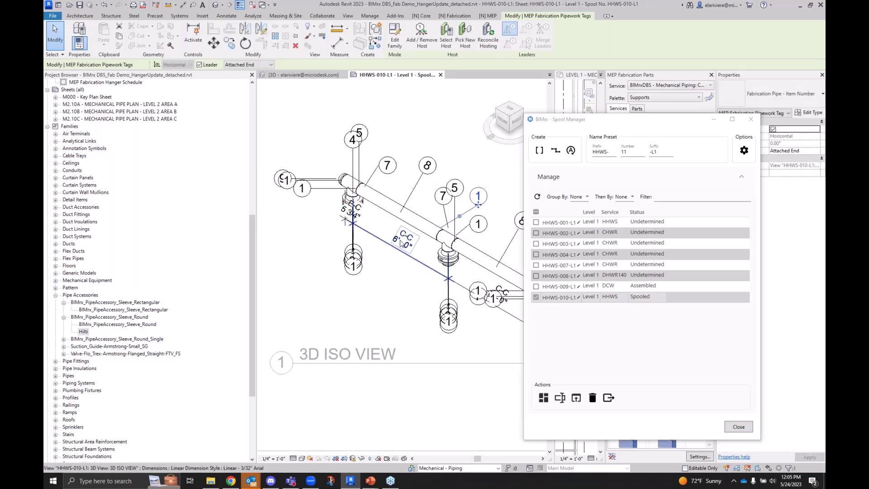
{"action": "scroll", "coordinate": [399, 241], "scroll_direction": "down", "scroll_amount": 2}
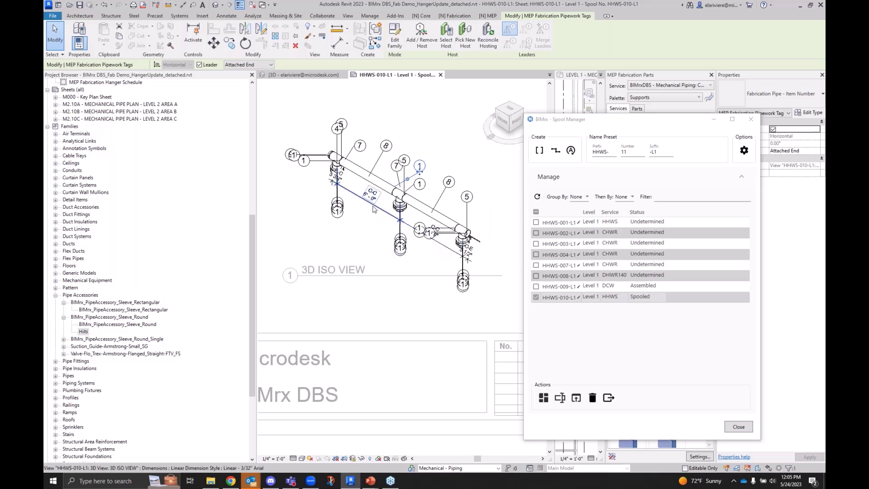
{"action": "scroll", "coordinate": [430, 284], "scroll_direction": "down", "scroll_amount": 4}
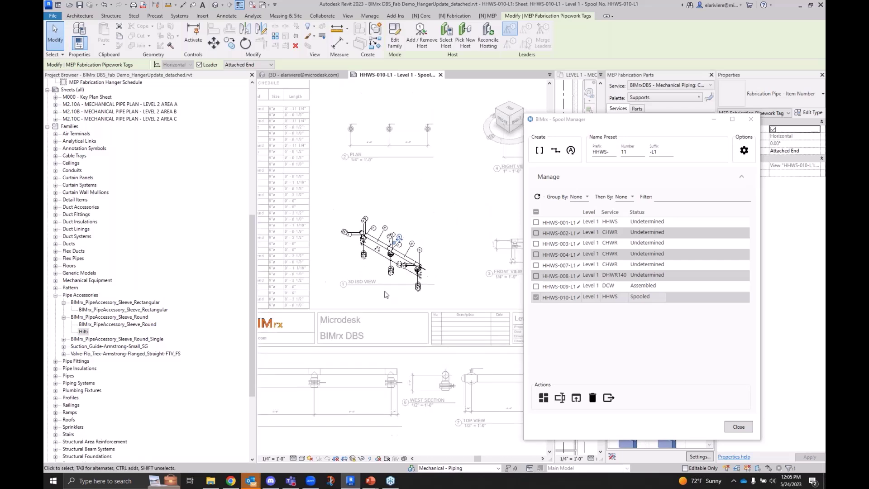
{"action": "right_click", "coordinate": [450, 267]}
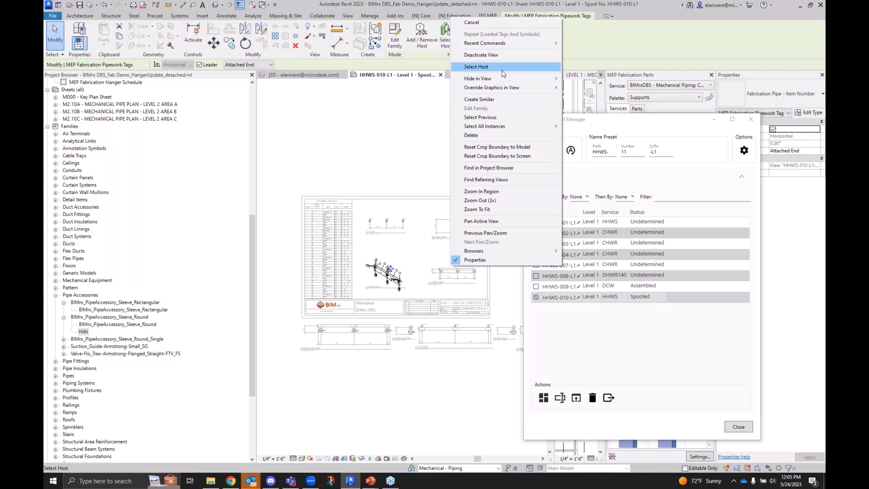
{"action": "left_click", "coordinate": [472, 22]}
Move the PLAN viewport below the sheet and place the small off-sheet view beside TOP VIEW in its former spot
{"action": "scroll", "coordinate": [425, 280], "scroll_direction": "up", "scroll_amount": 4}
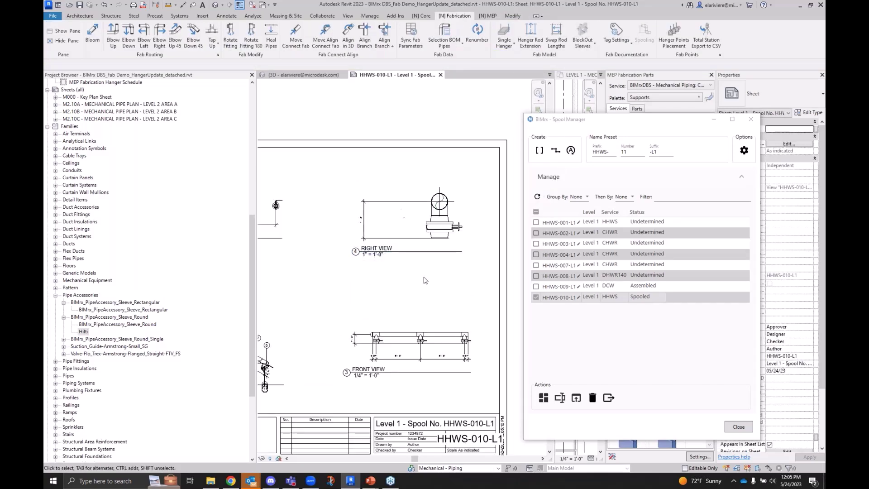
{"action": "scroll", "coordinate": [321, 177], "scroll_direction": "down", "scroll_amount": 4}
{"action": "left_click_drag", "start_coordinate": [321, 176], "coordinate": [377, 376]}
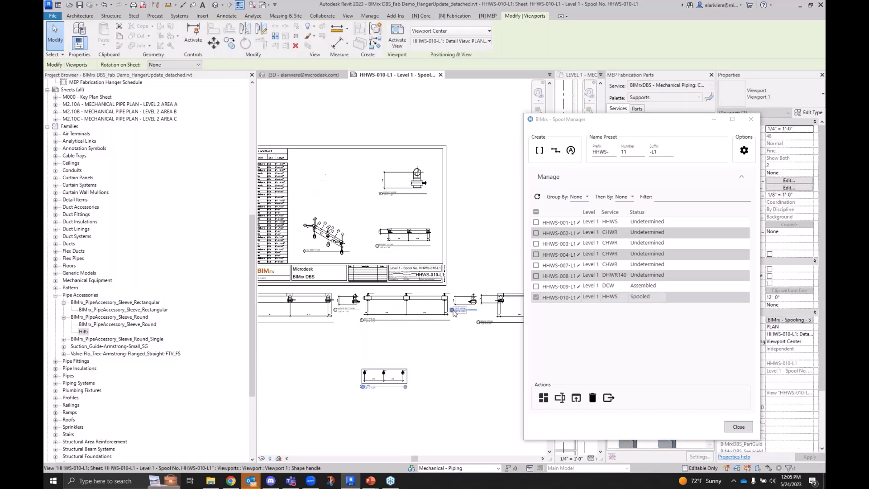
{"action": "left_click_drag", "start_coordinate": [467, 300], "coordinate": [344, 186]}
{"action": "key", "text": "Escape"}
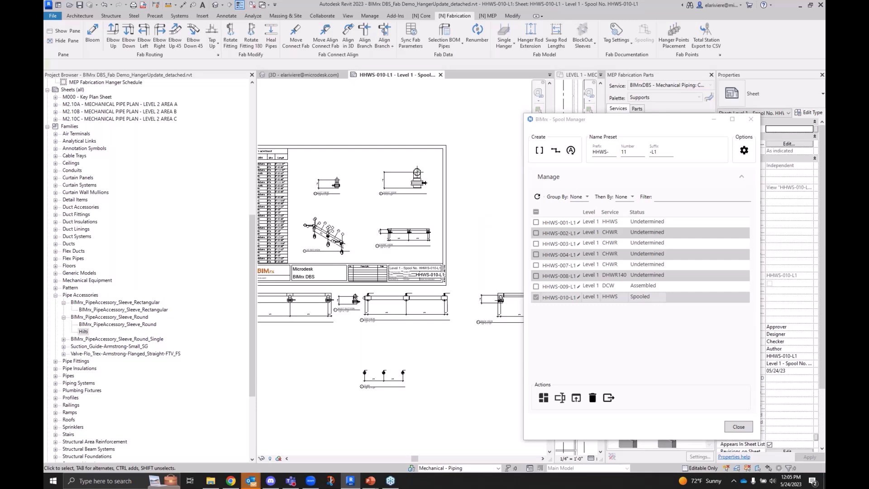
{"action": "left_click", "coordinate": [660, 373]}
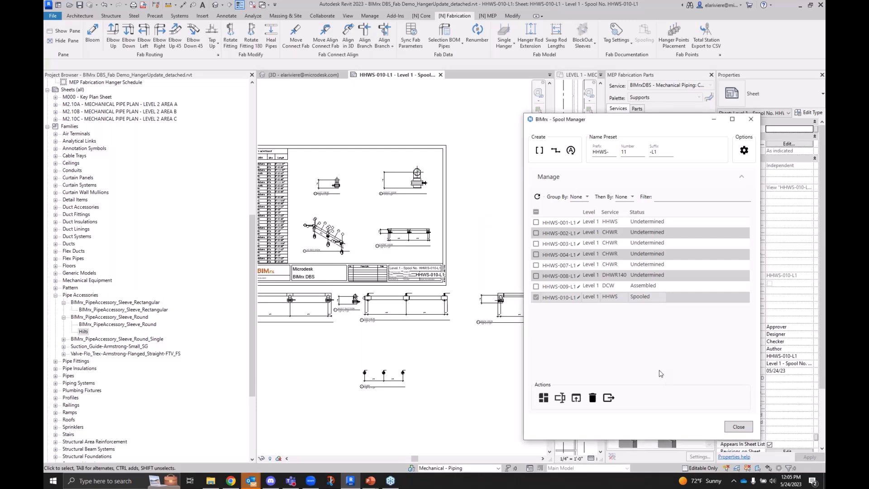